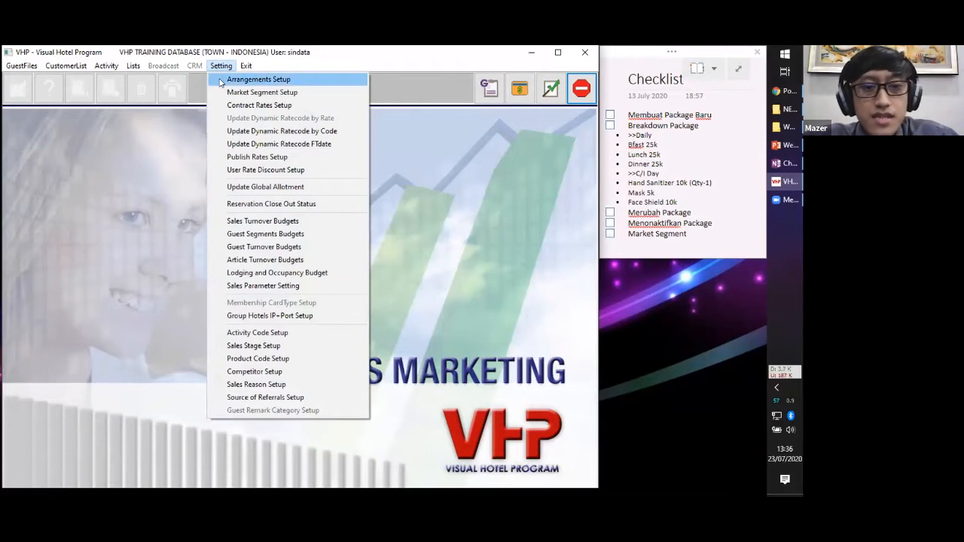
Open the arrangements setup and review the existing Room Only, Room Bfast and Room Bfast 30K arrangements.
left_click(221, 80)
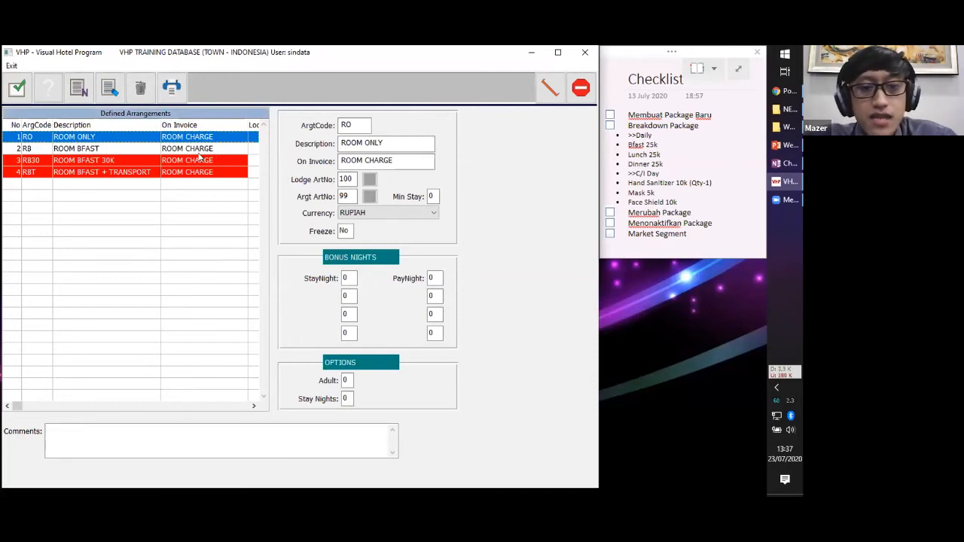
left_click(155, 148)
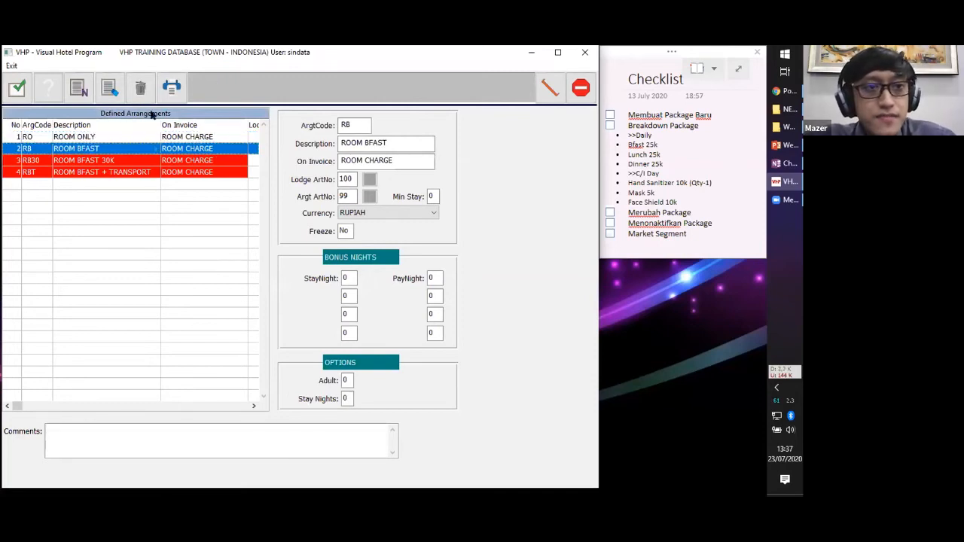
key("Down")
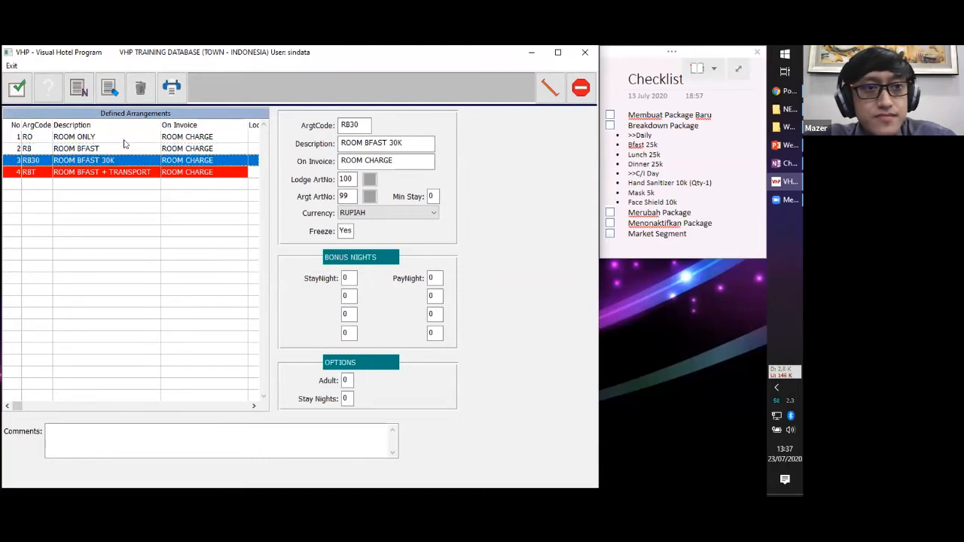
left_click(125, 138)
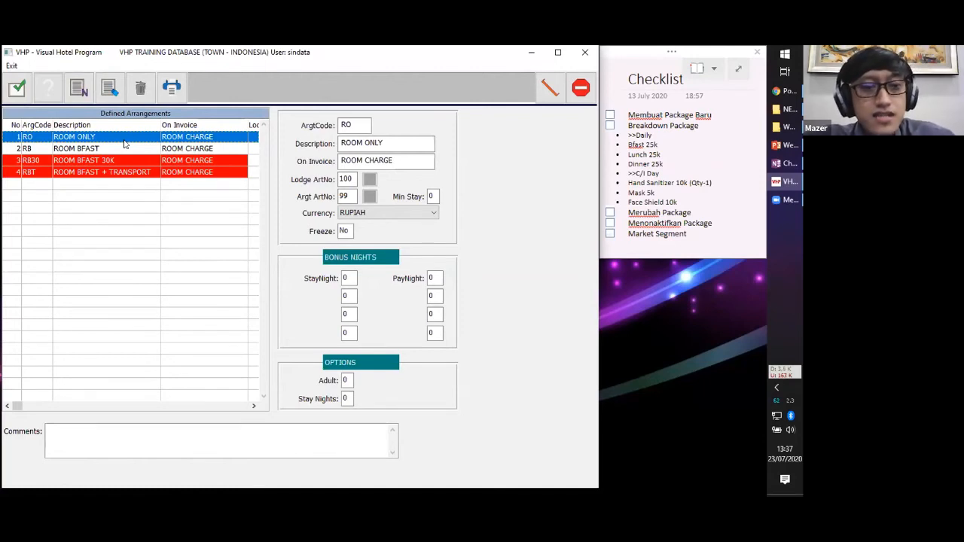
left_click(123, 152)
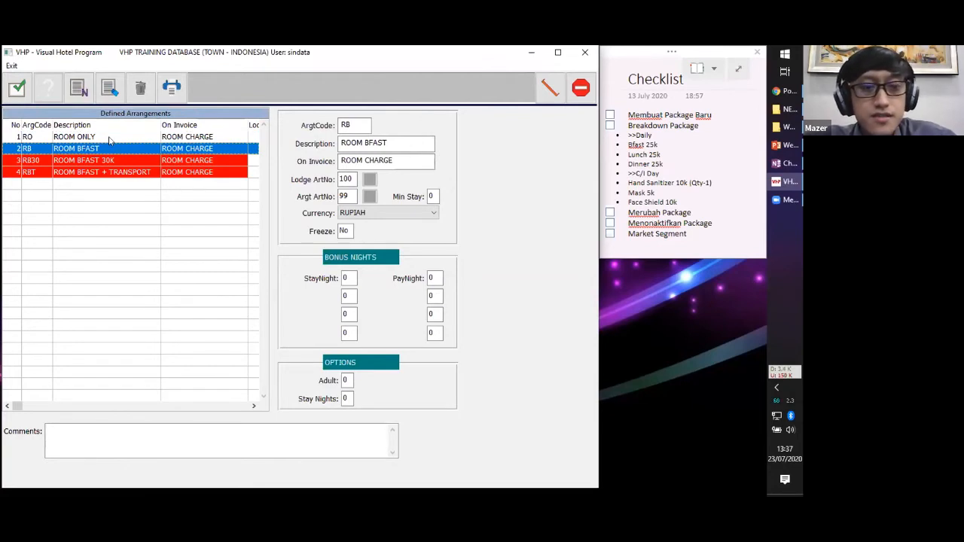
left_click(105, 137)
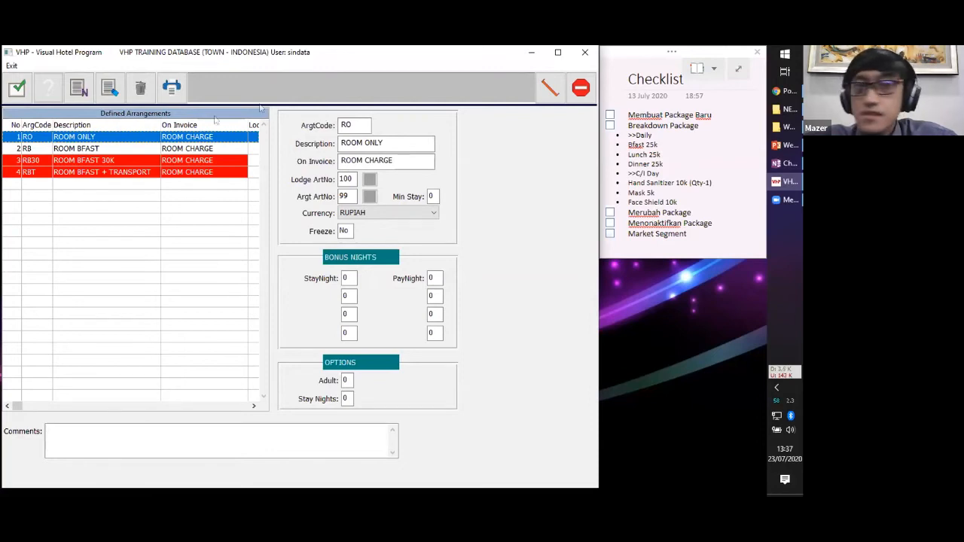
left_click(114, 150)
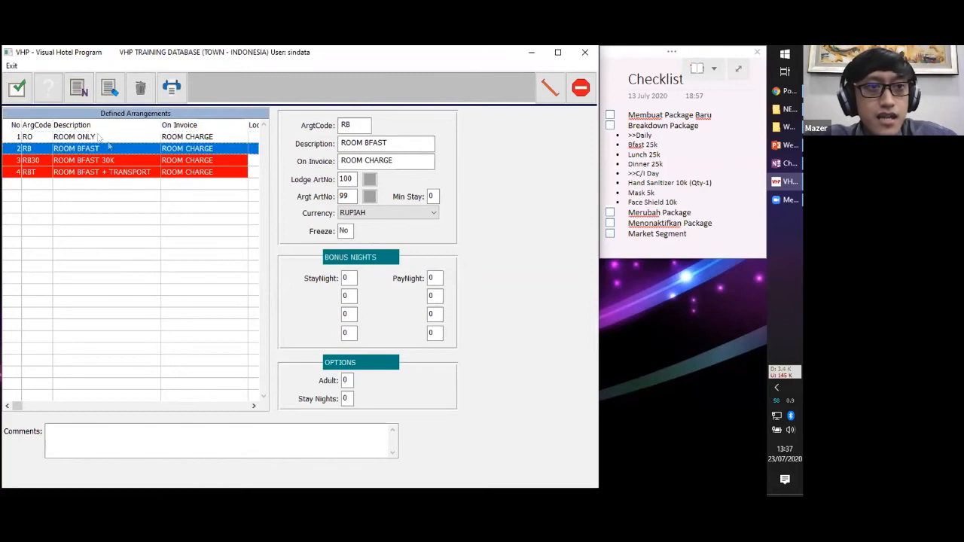
Start a new arrangement with code QP, description QUARANTINE PACKAGE and invoice text ROOM CHARGE.
left_click(78, 89)
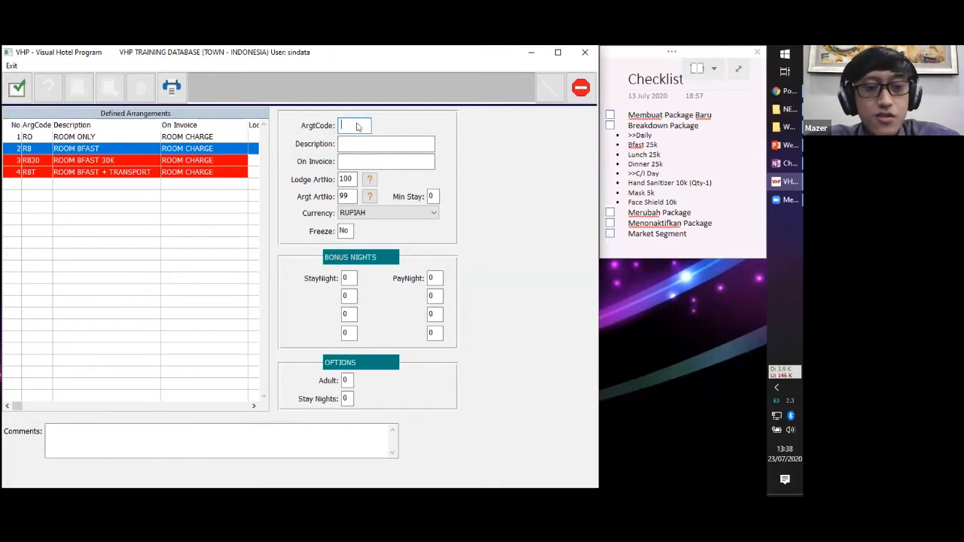
type("QP")
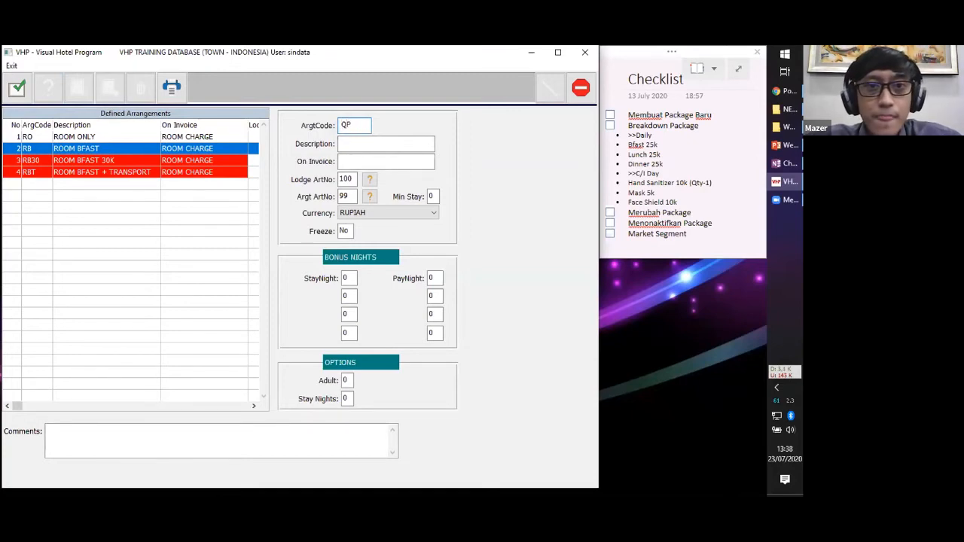
key("Tab")
key("Tab")
key("shift+Tab")
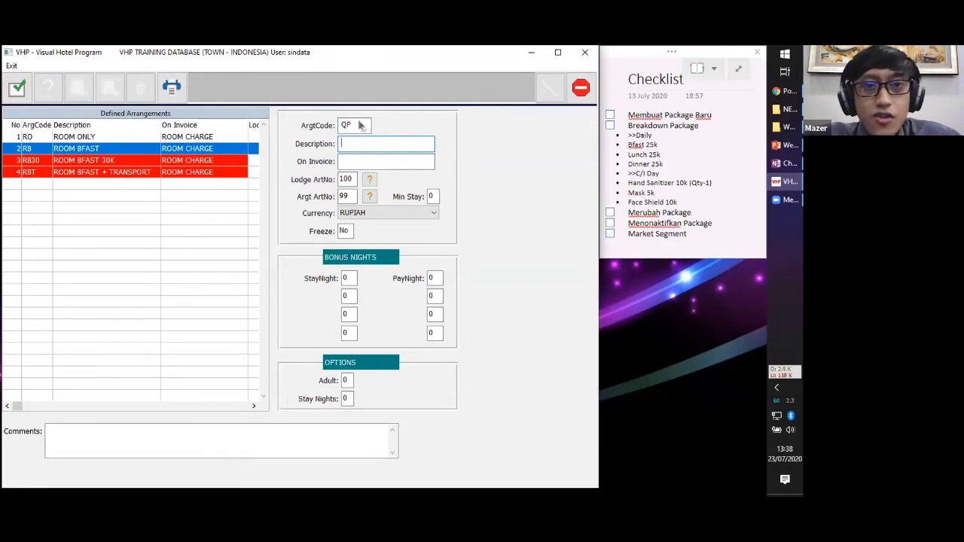
type("QUARANT")
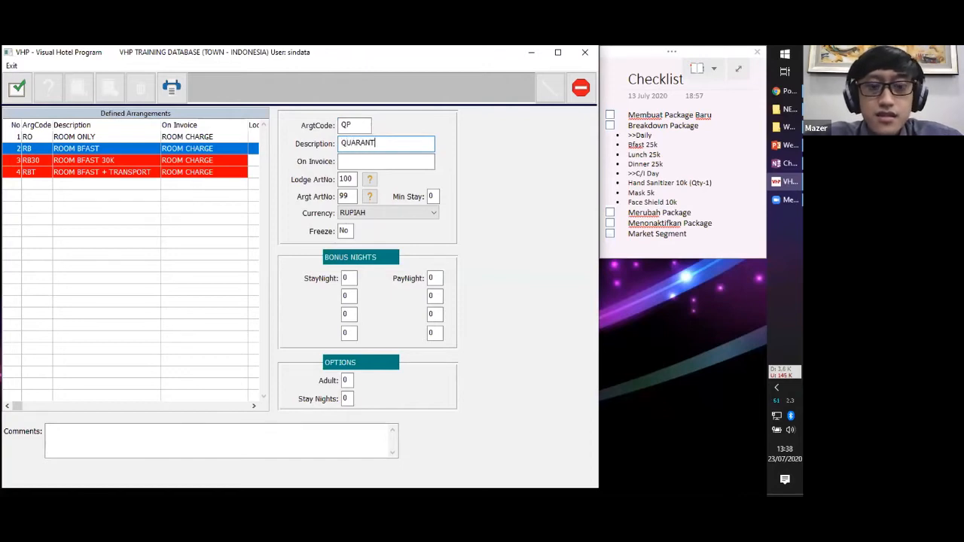
type("INE PACKAGE")
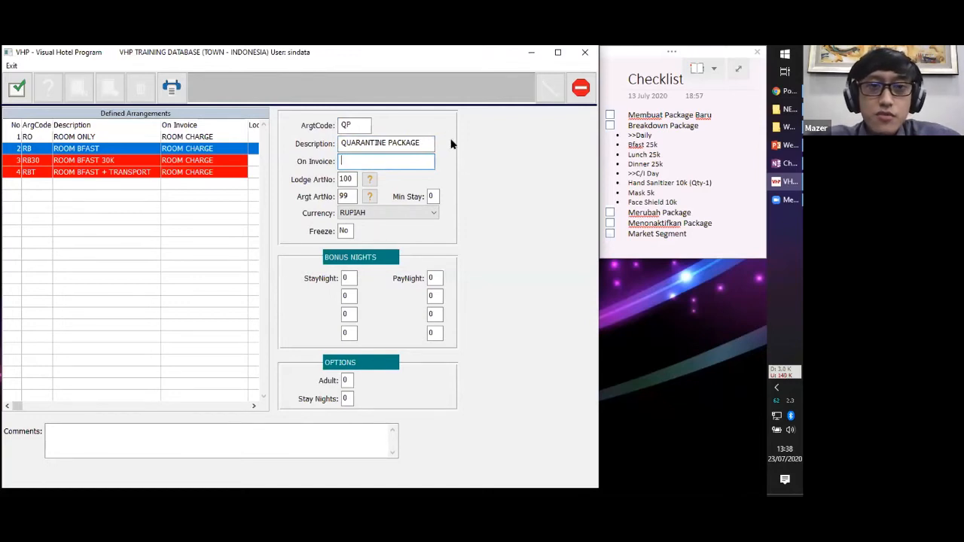
type("ROO")
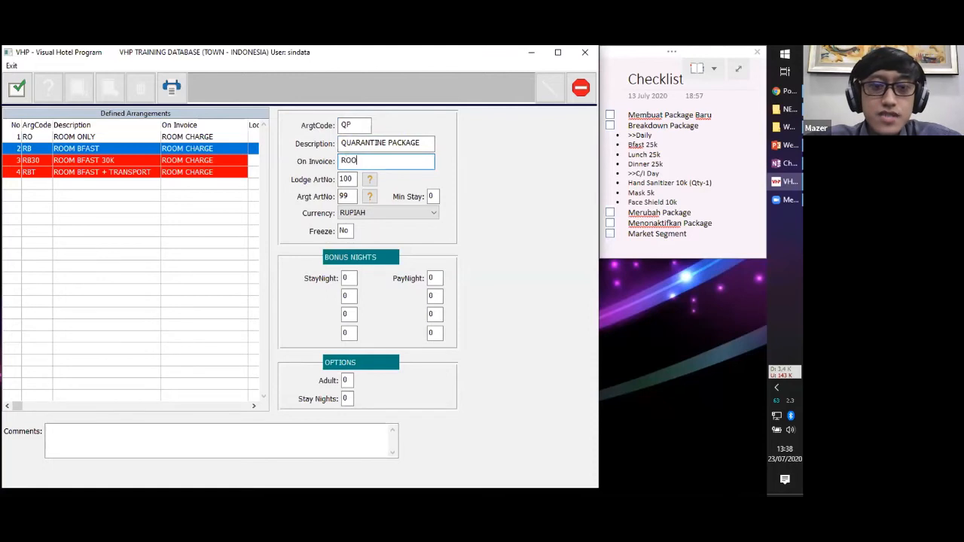
type("M CHARGE")
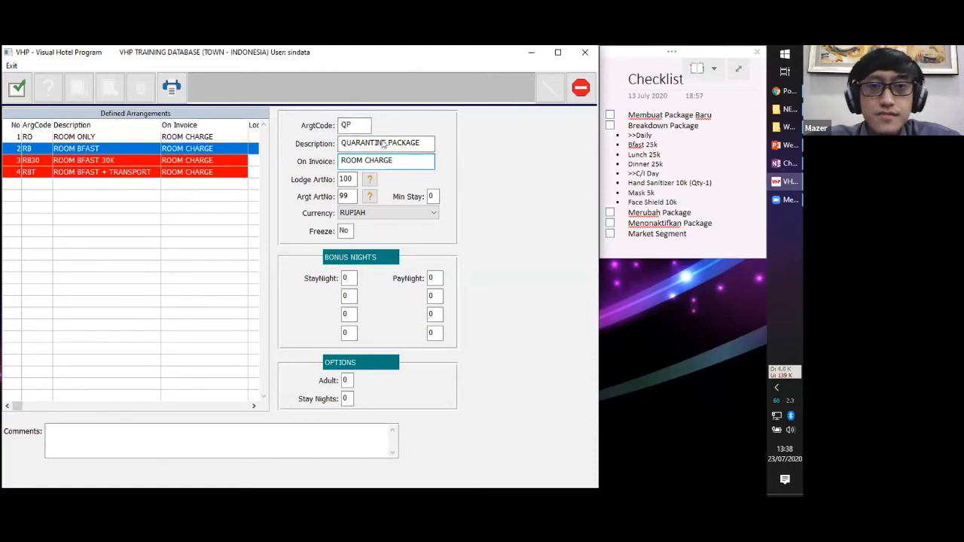
mouse_move(398, 162)
left_mouse_down()
mouse_move(339, 161)
mouse_move(393, 165)
left_mouse_up()
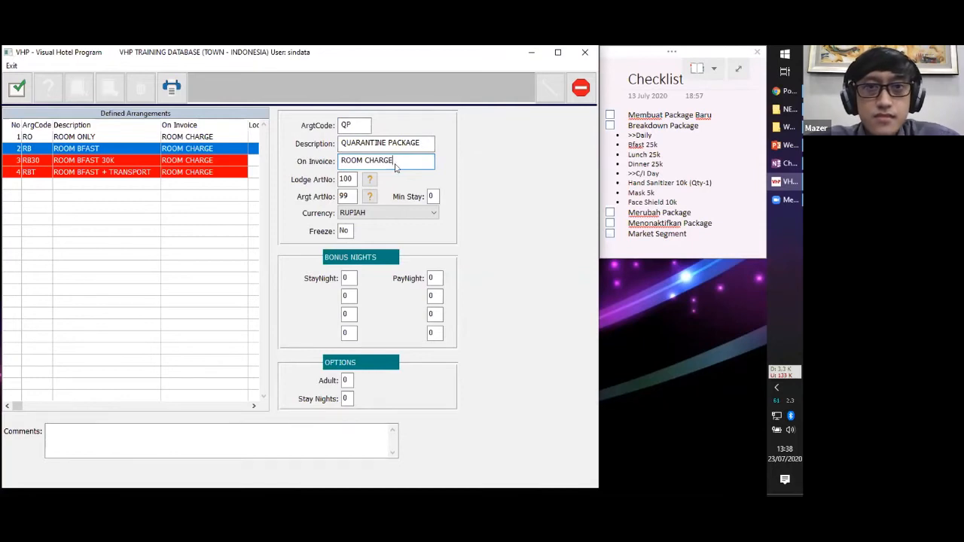
Assign lodging article 100, Lodging (Room Revenue), and arrangement article 99, Room Charge, to the new package.
key("Tab")
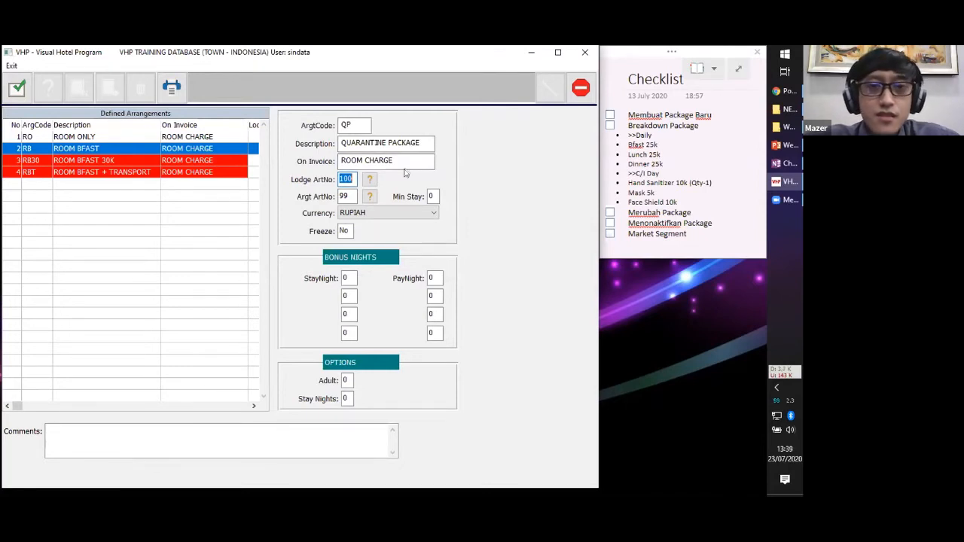
left_click(348, 179)
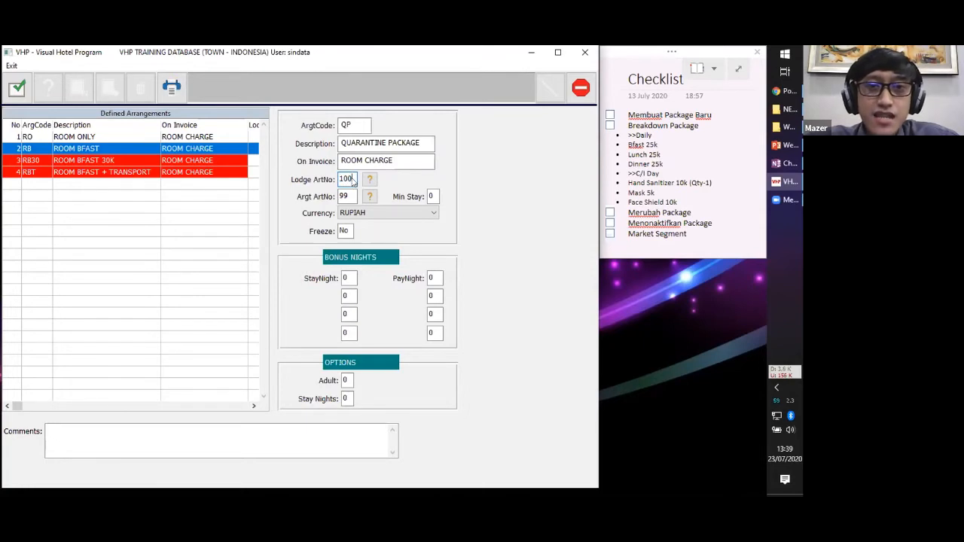
left_click(370, 180)
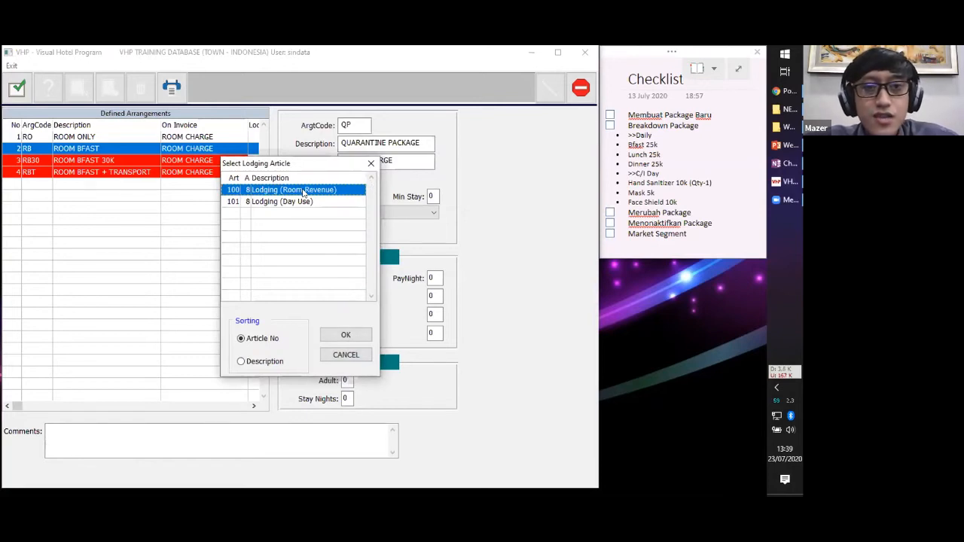
left_click(363, 329)
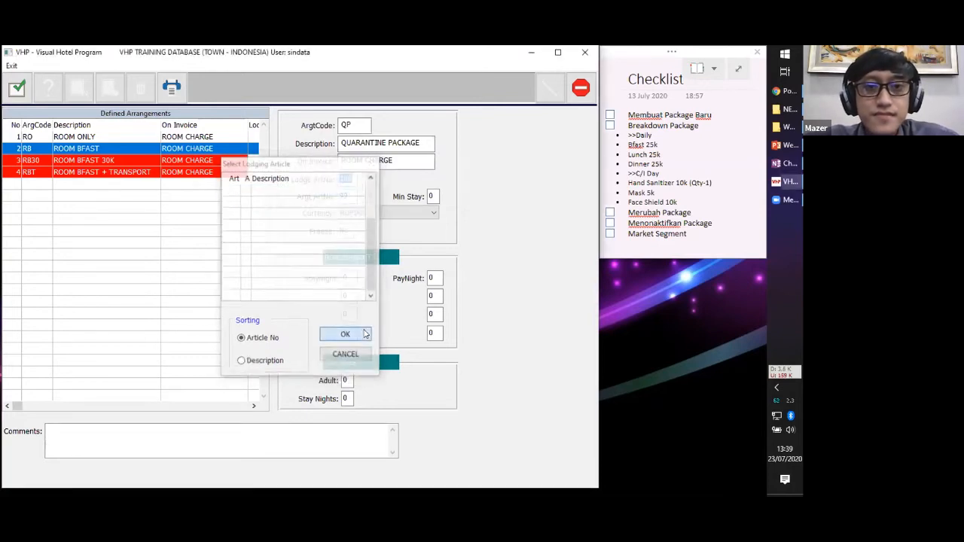
key("Tab")
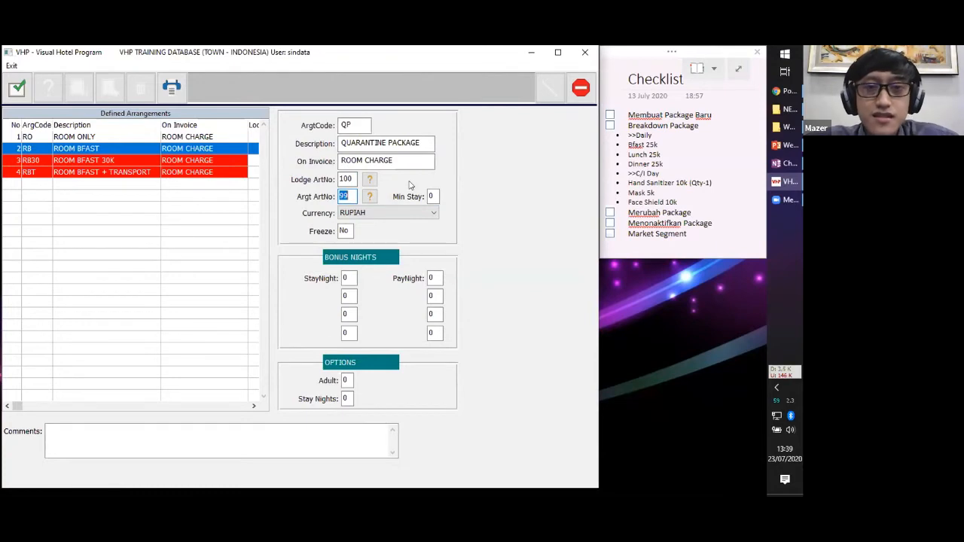
left_click(349, 198)
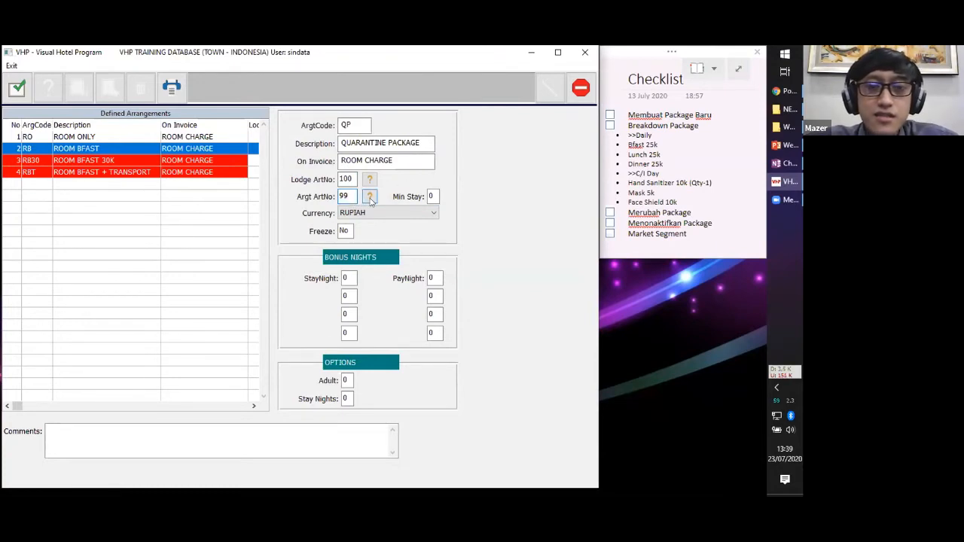
left_click(370, 198)
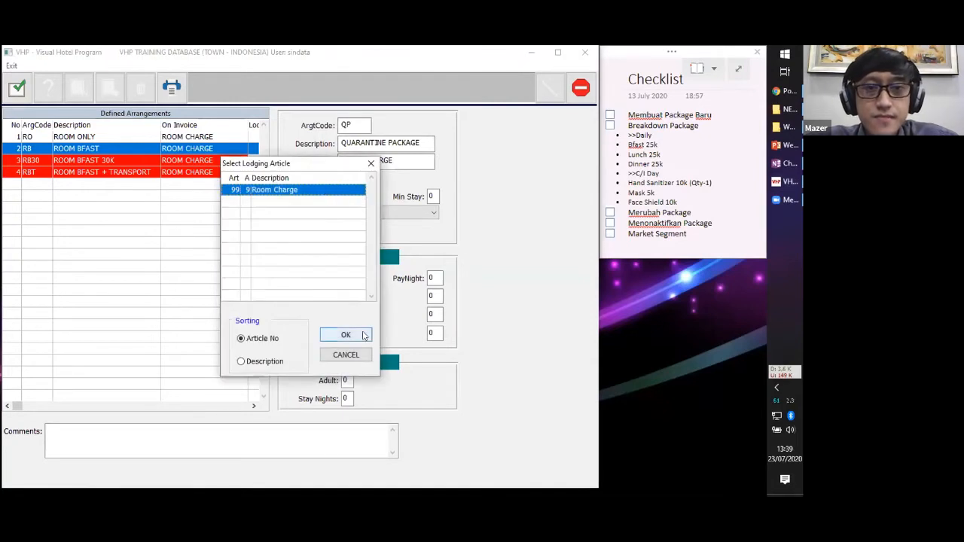
left_click(363, 336)
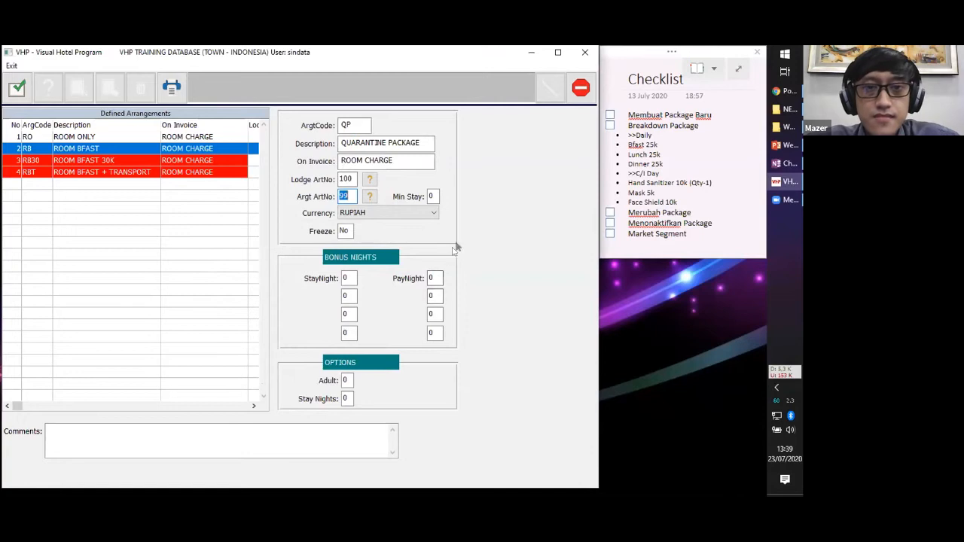
Choose RUPIAH as the package currency, save the new arrangement and leave entry mode.
key("Tab")
key("Tab")
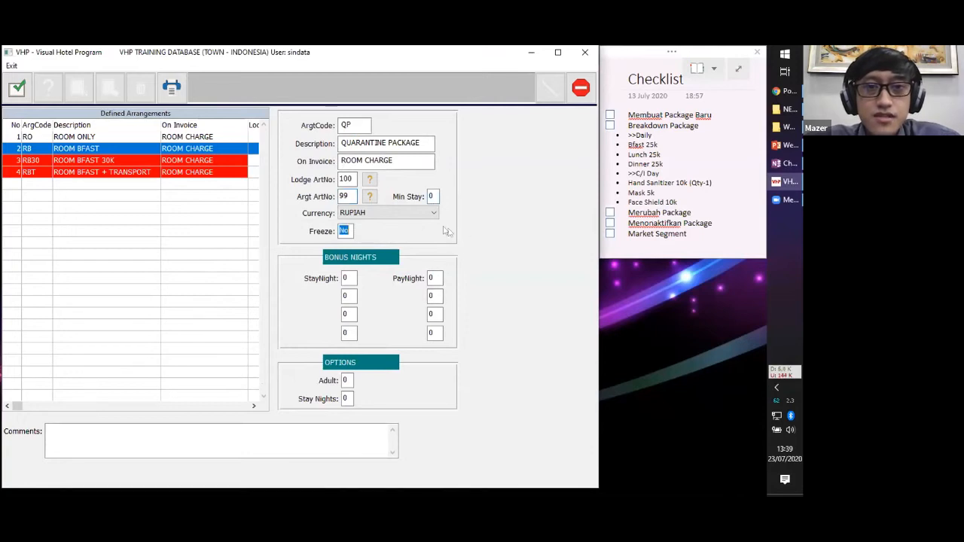
left_click(407, 215)
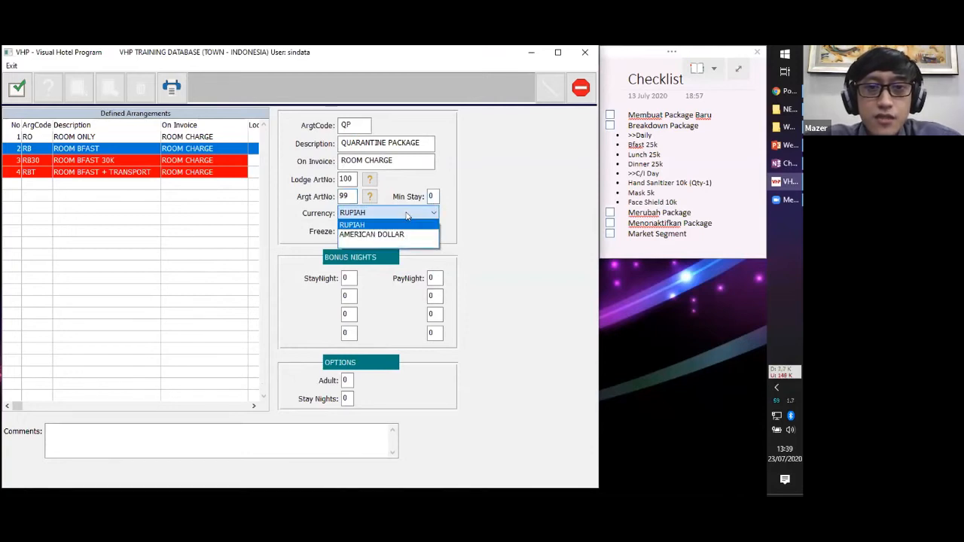
left_click(415, 225)
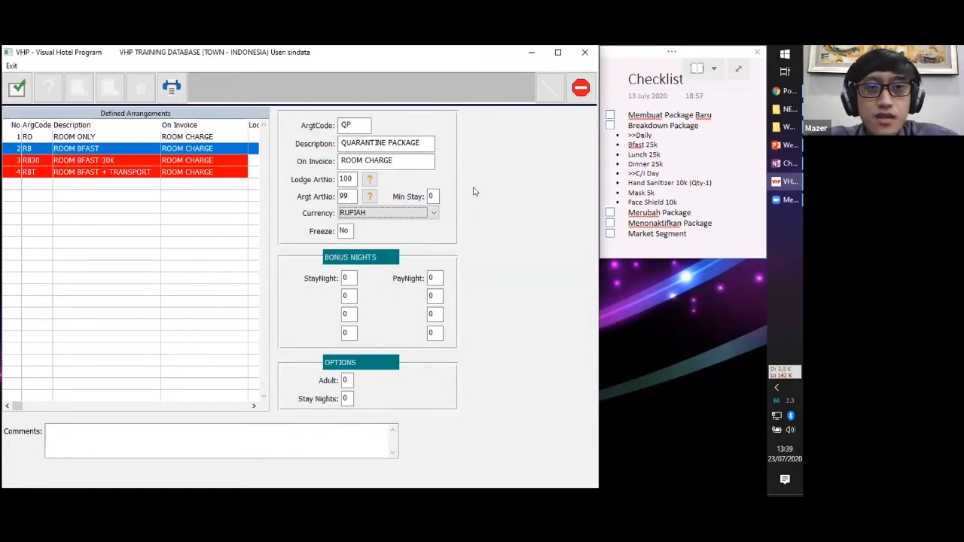
left_click(20, 99)
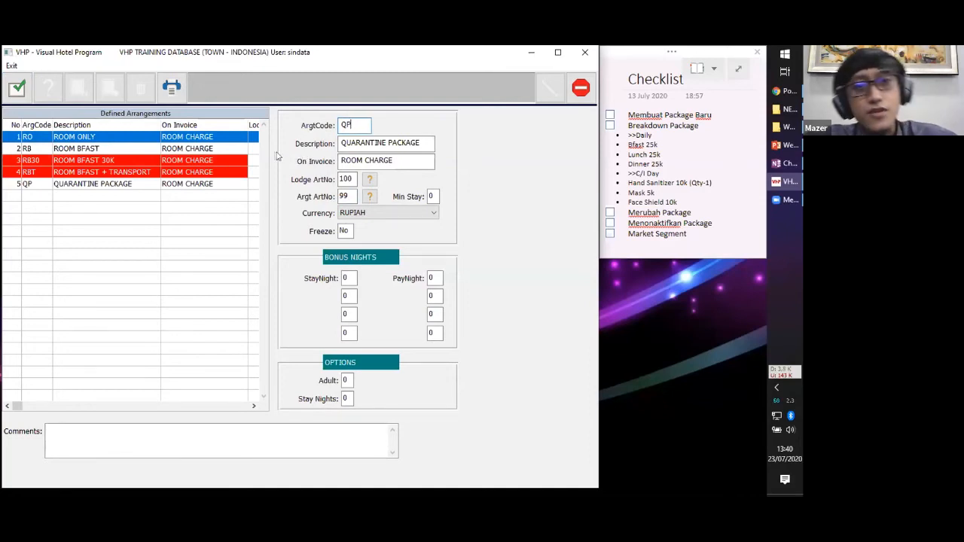
left_click(581, 88)
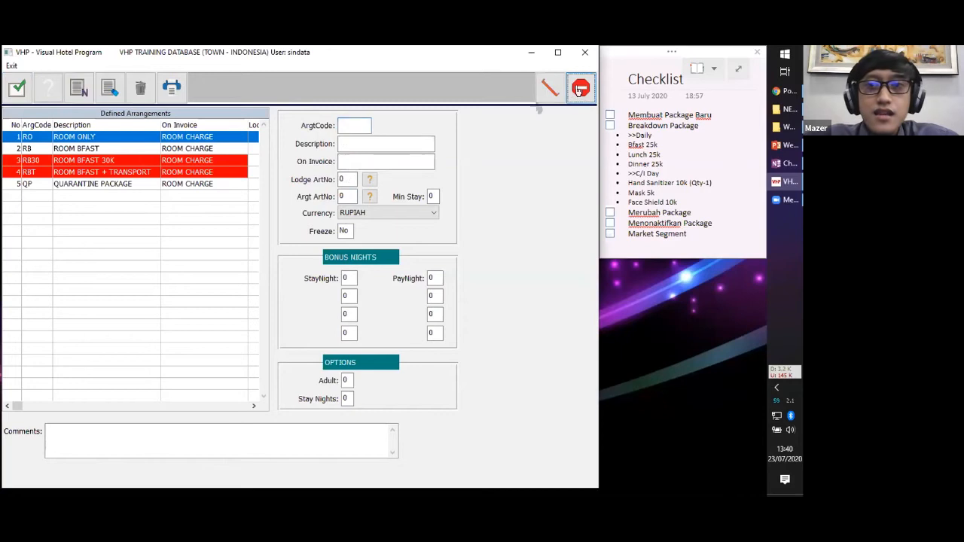
Select the QP arrangement and review its description and invoice text.
left_click(128, 185)
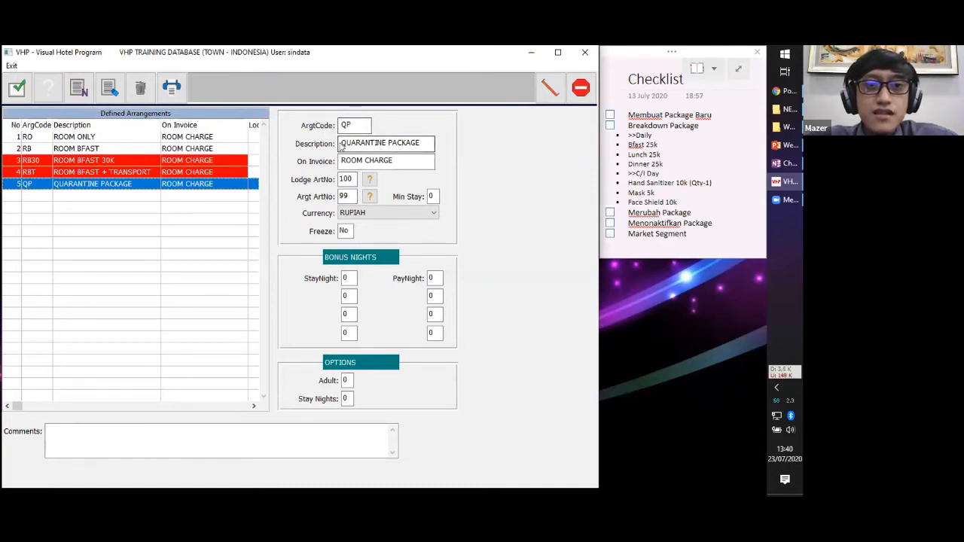
left_click_drag(340, 144, 423, 148)
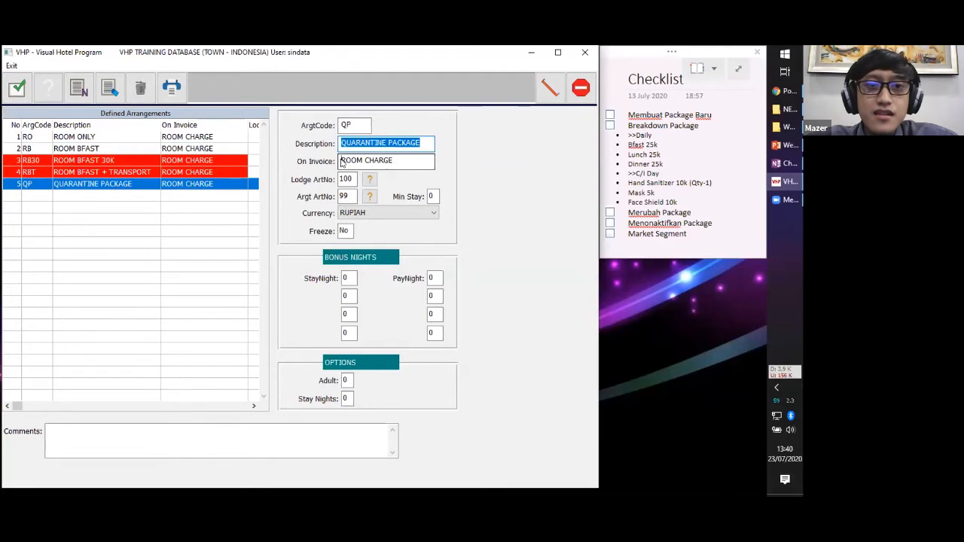
left_click_drag(341, 161, 397, 163)
left_click(398, 163)
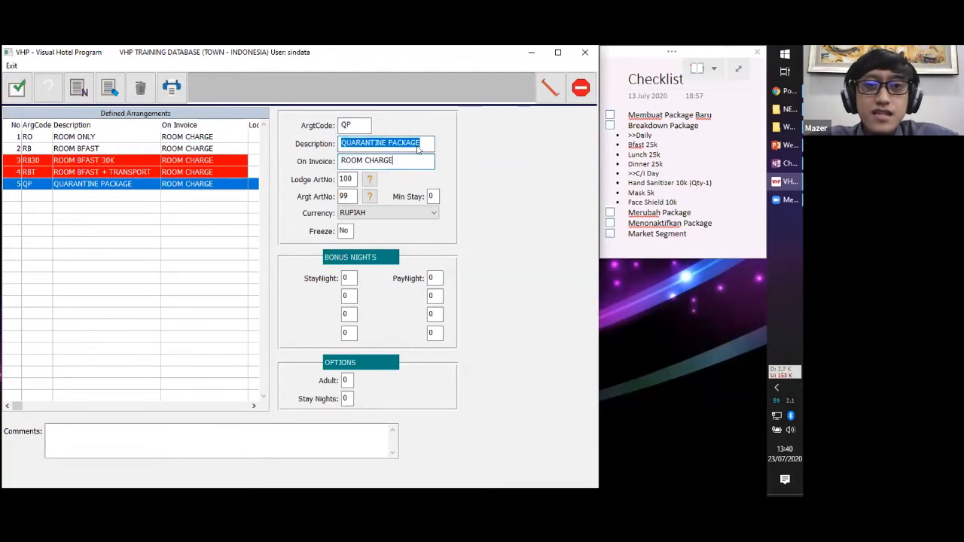
left_click(423, 147)
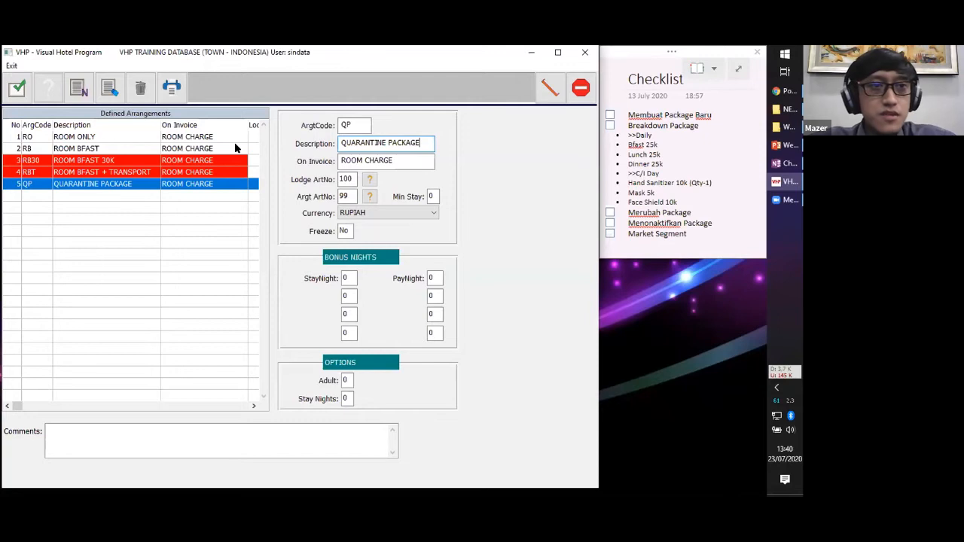
Put the QP arrangement into change mode and open its arrangement lines.
left_click(142, 187)
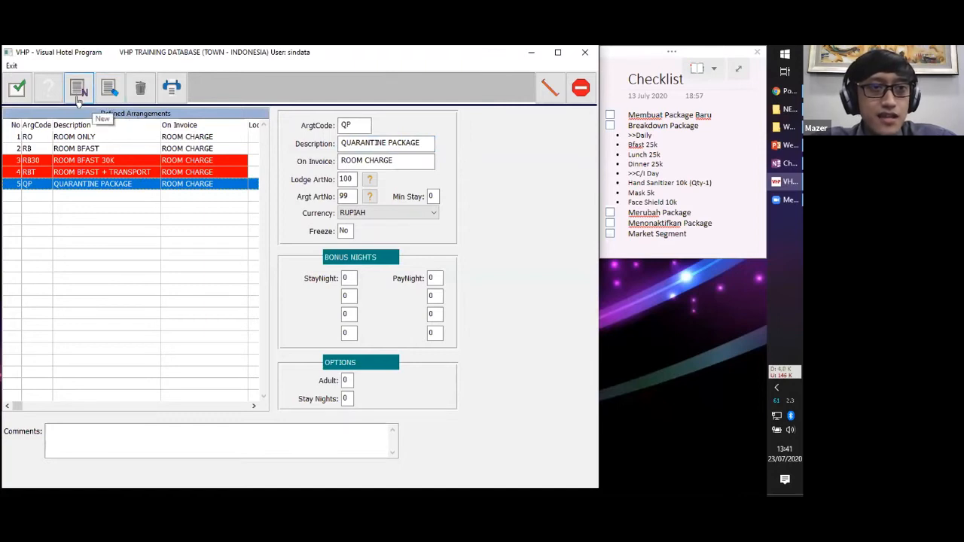
left_click(107, 104)
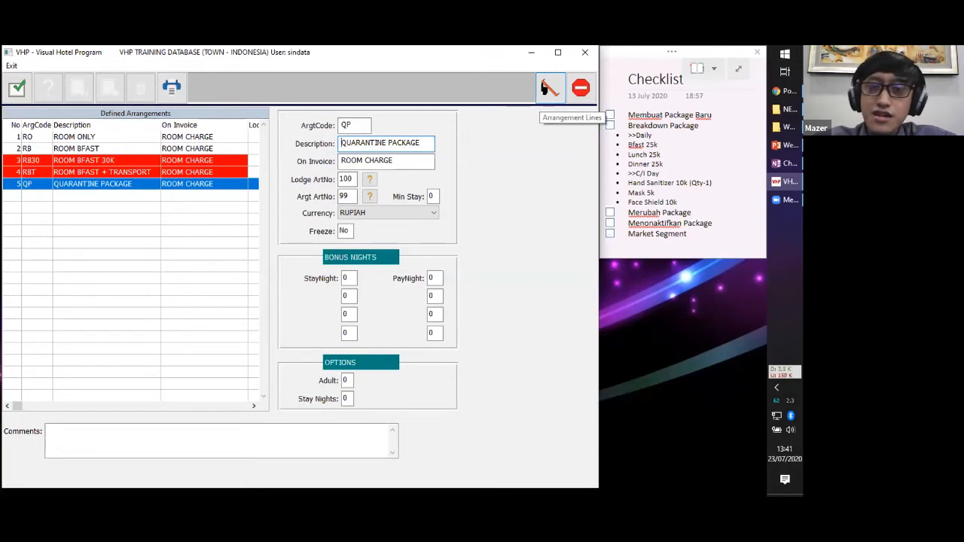
left_click(548, 95)
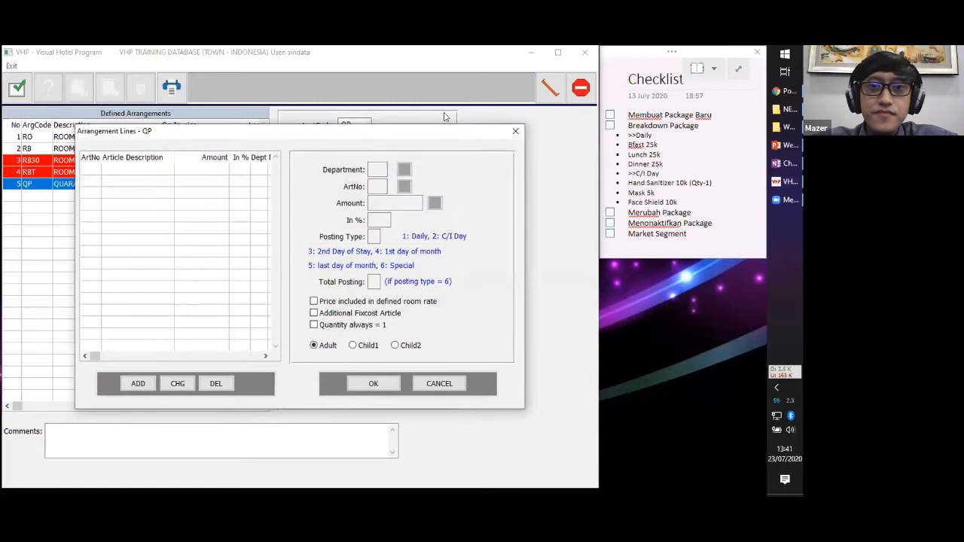
Start a new arrangement line for the QP package and assign it to department 1, Restaurant.
left_click_drag(429, 134, 456, 83)
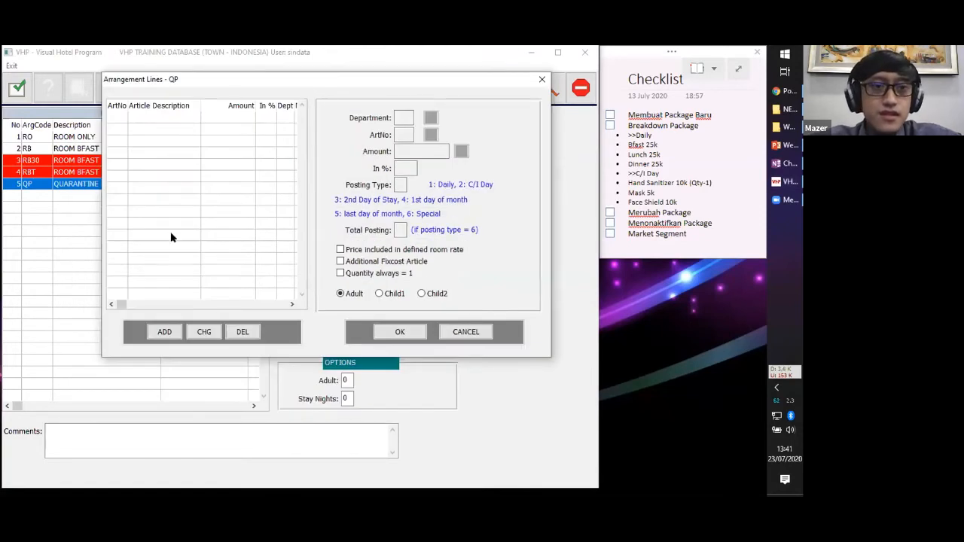
left_click(164, 333)
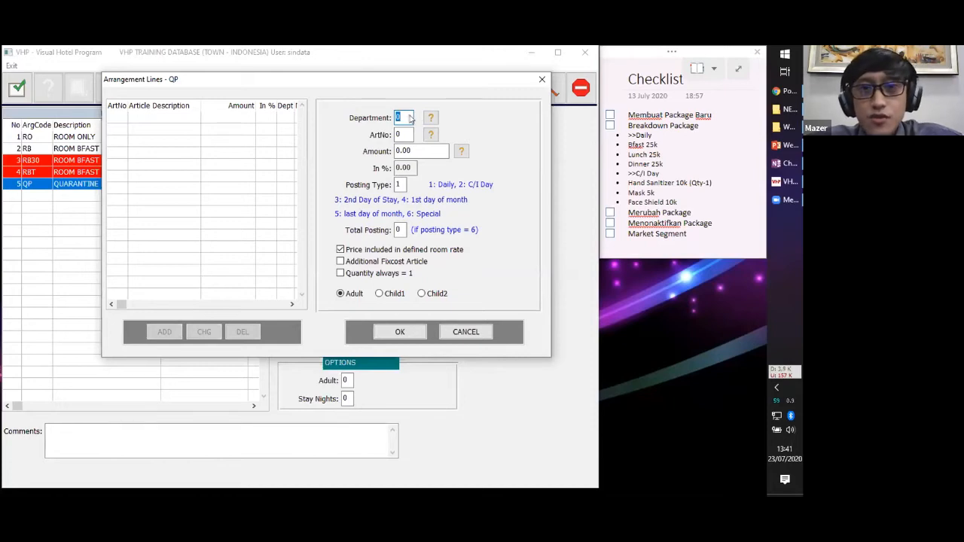
left_click(400, 117)
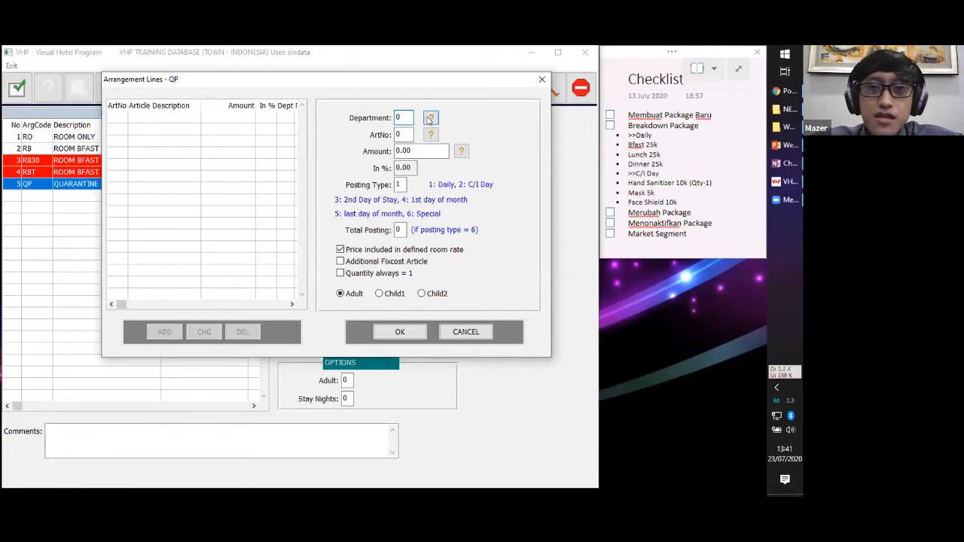
left_click(429, 119)
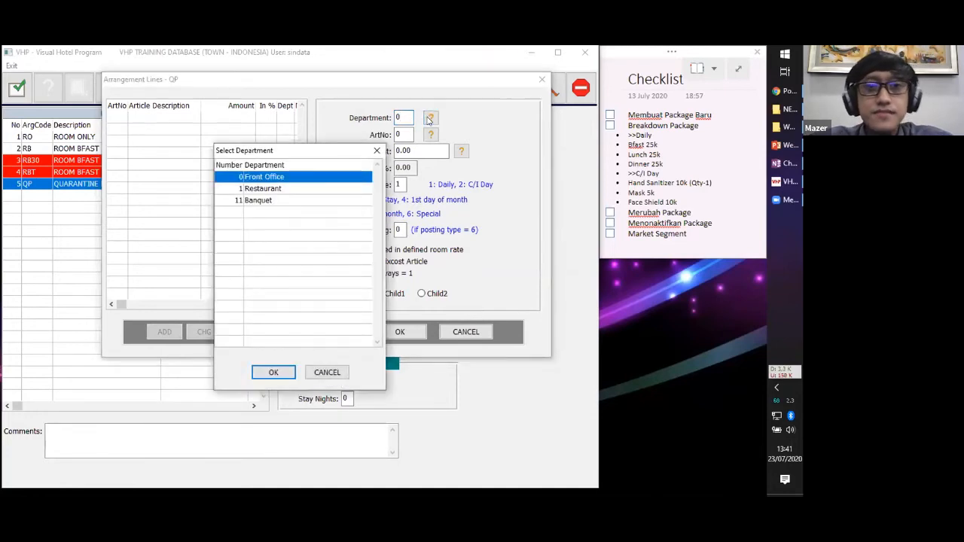
left_click(311, 190)
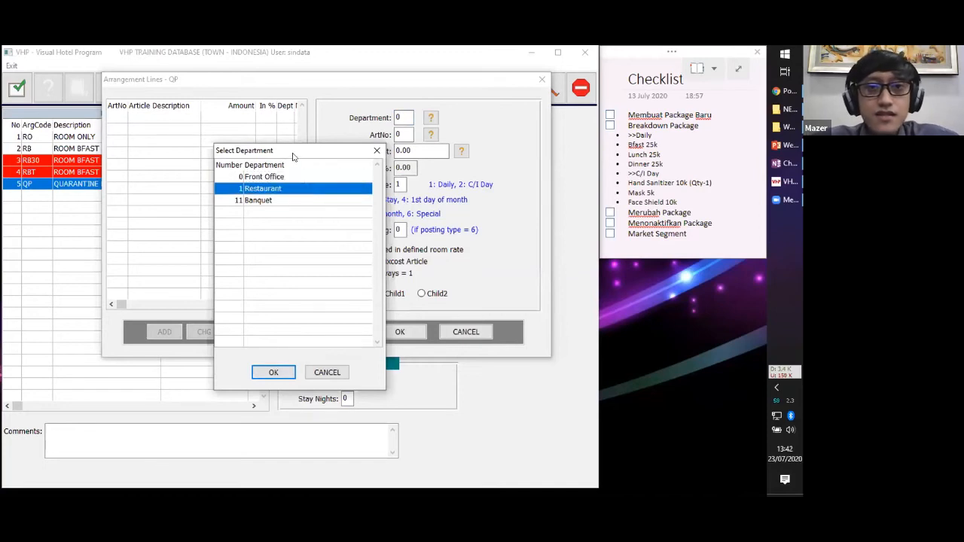
left_click_drag(294, 156, 298, 109)
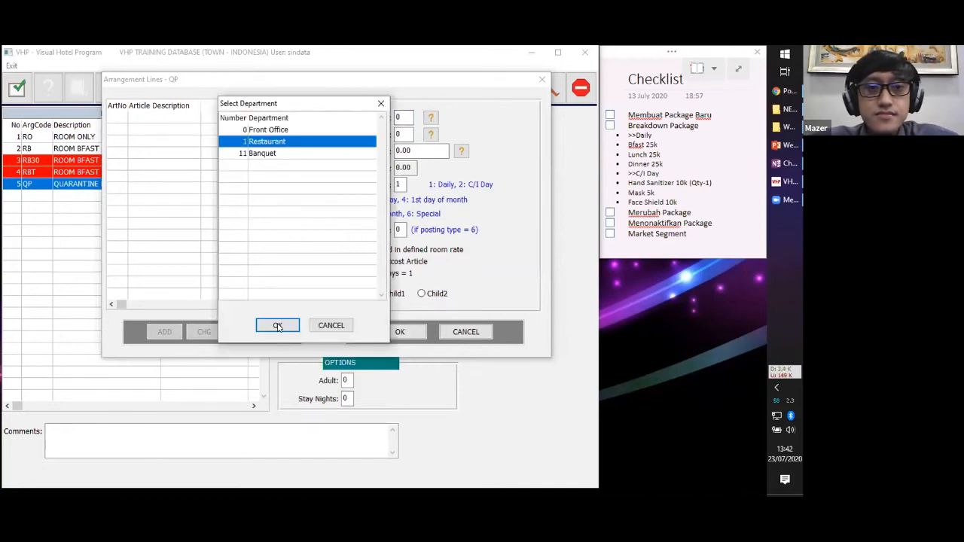
left_click(257, 132)
left_click(257, 143)
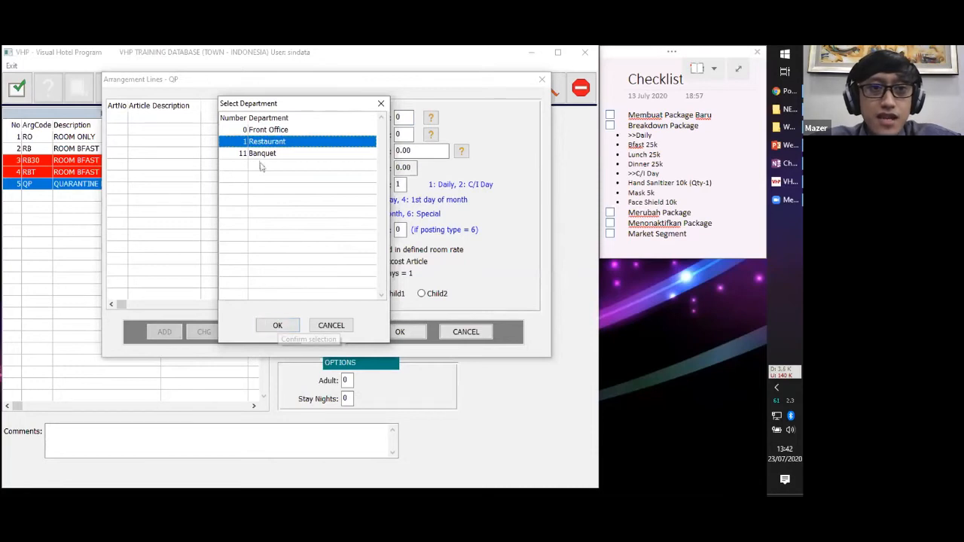
left_click(276, 326)
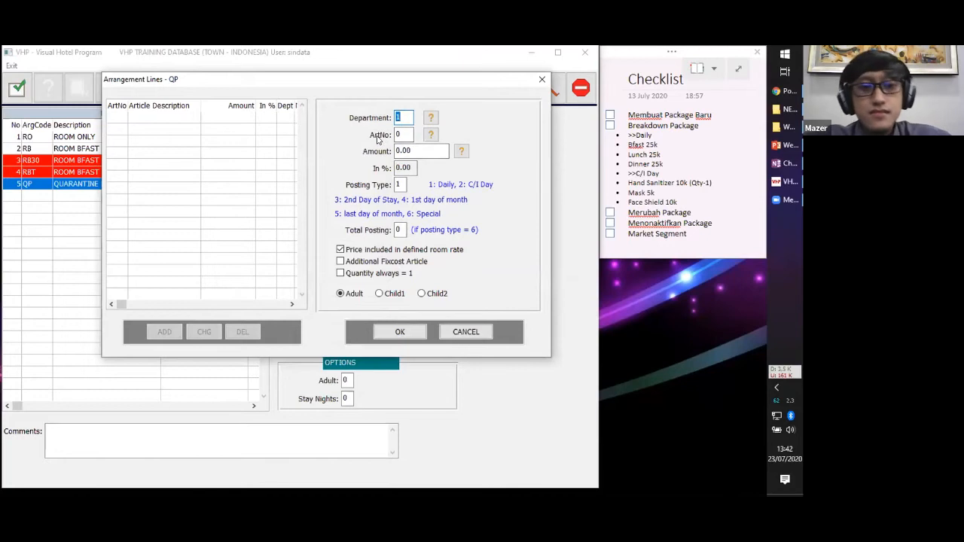
Choose article 12, B'fast RESTAURANT, for the new arrangement line.
key("Tab")
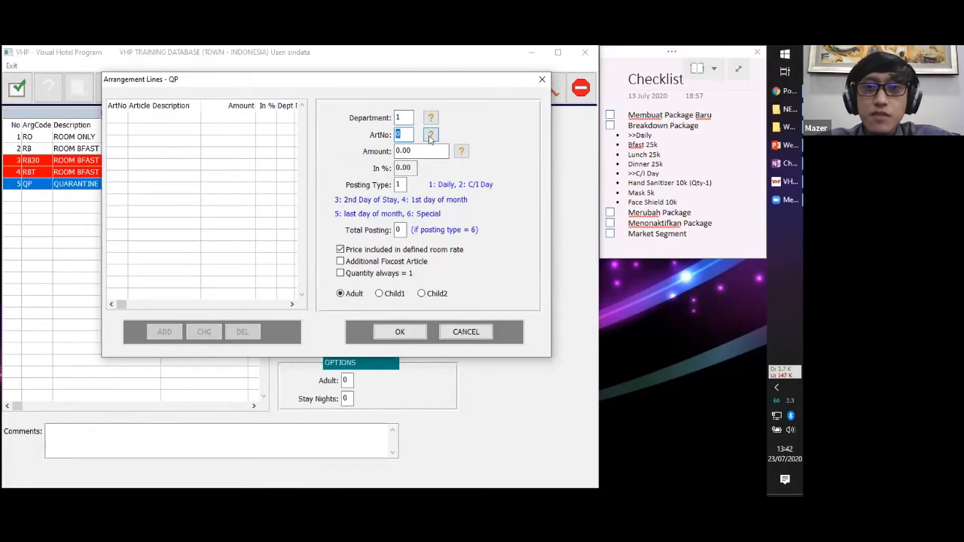
left_click(431, 135)
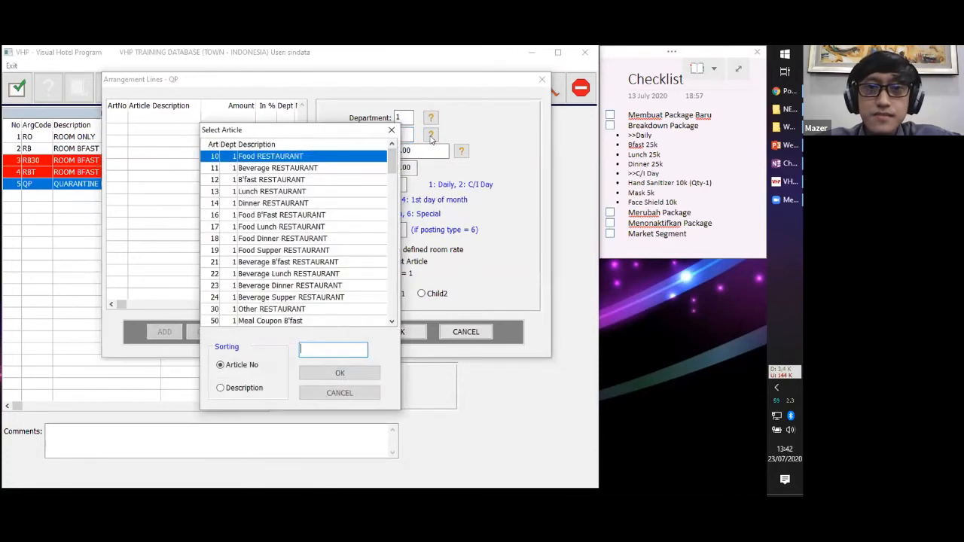
left_click_drag(355, 134, 322, 98)
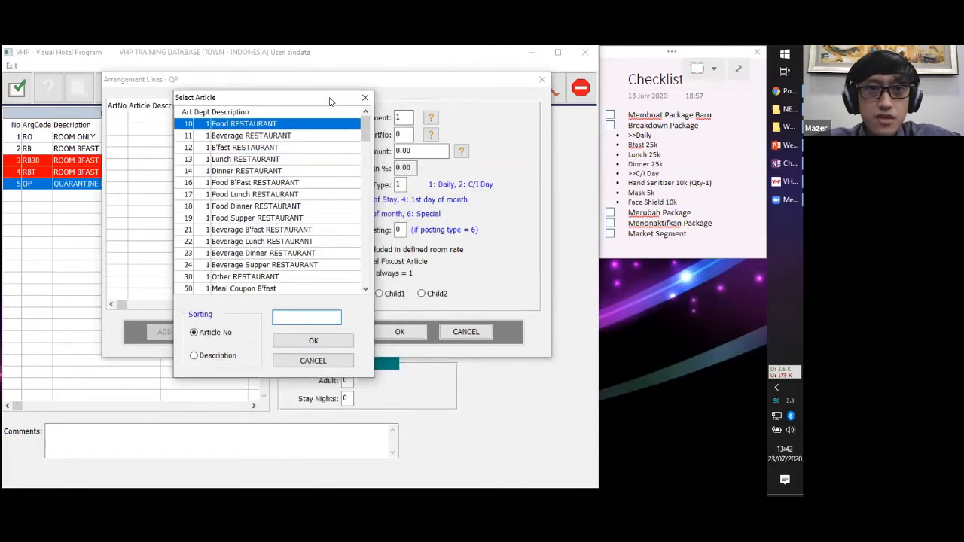
left_click(284, 148)
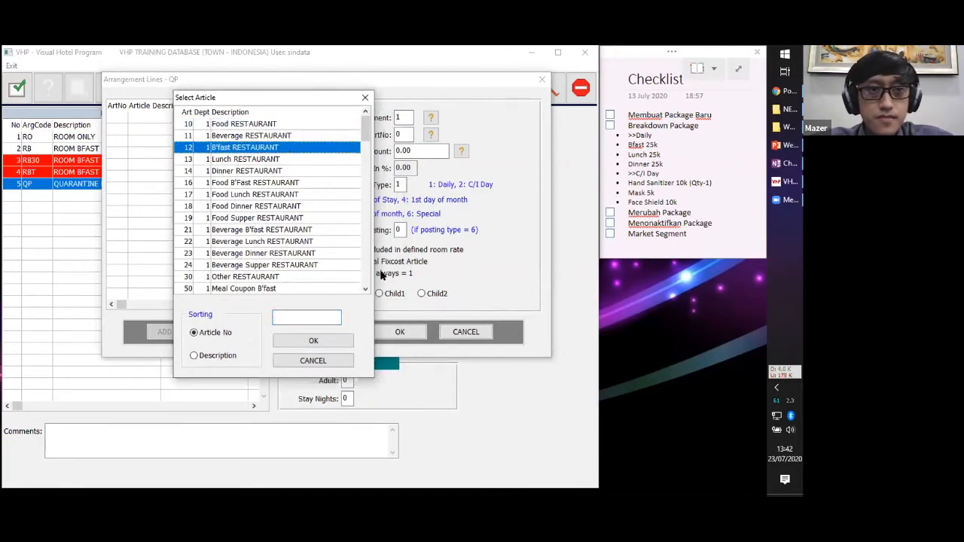
left_click(328, 341)
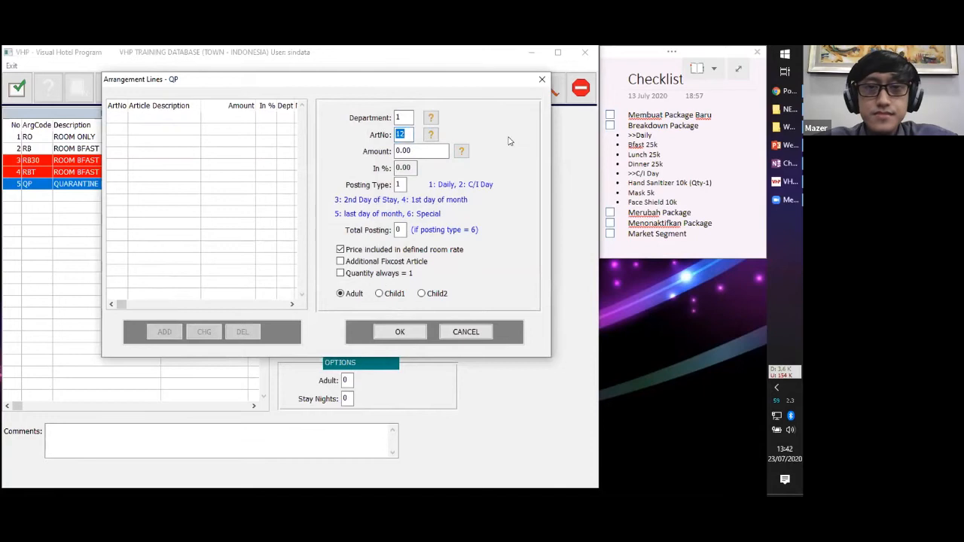
Set the breakfast line's amount to 25,000 and leave its percentage untouched.
key("Tab")
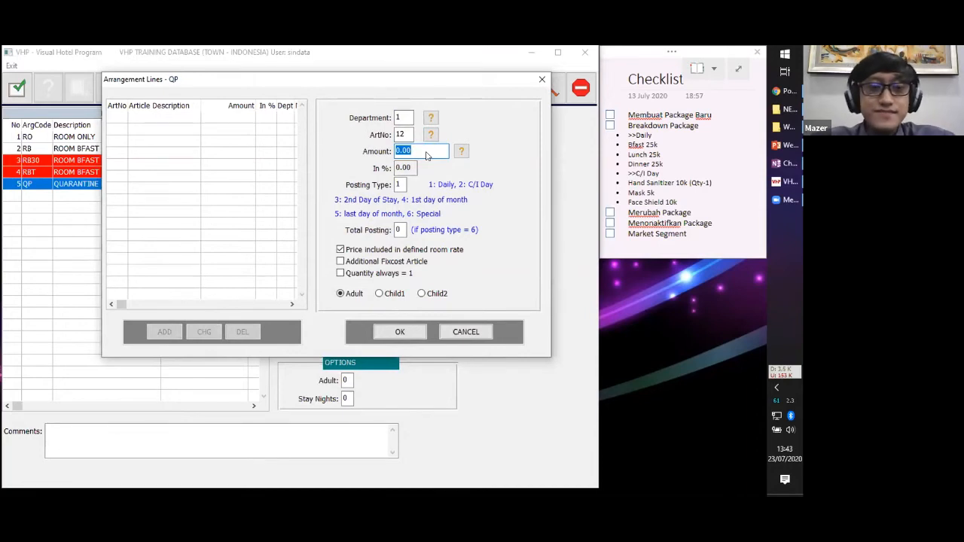
type("25,")
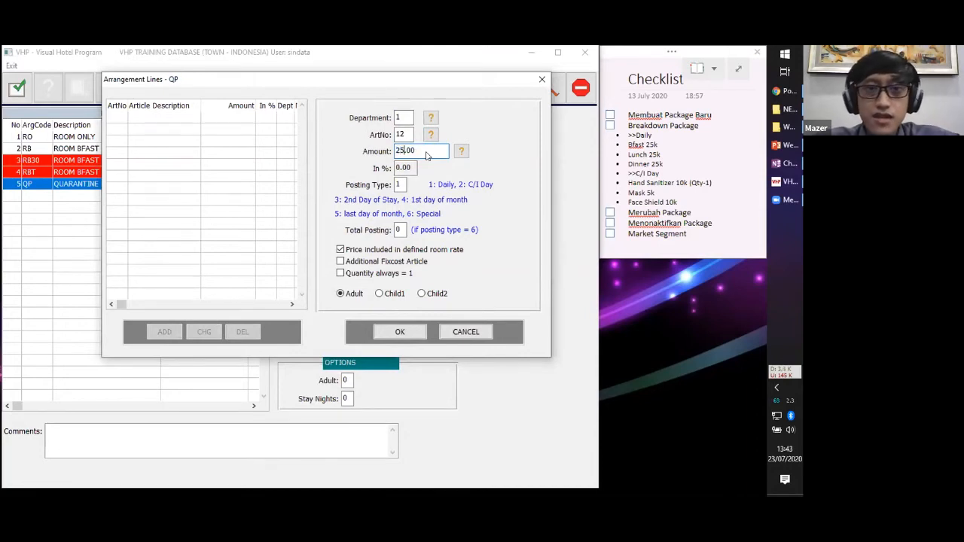
type("000")
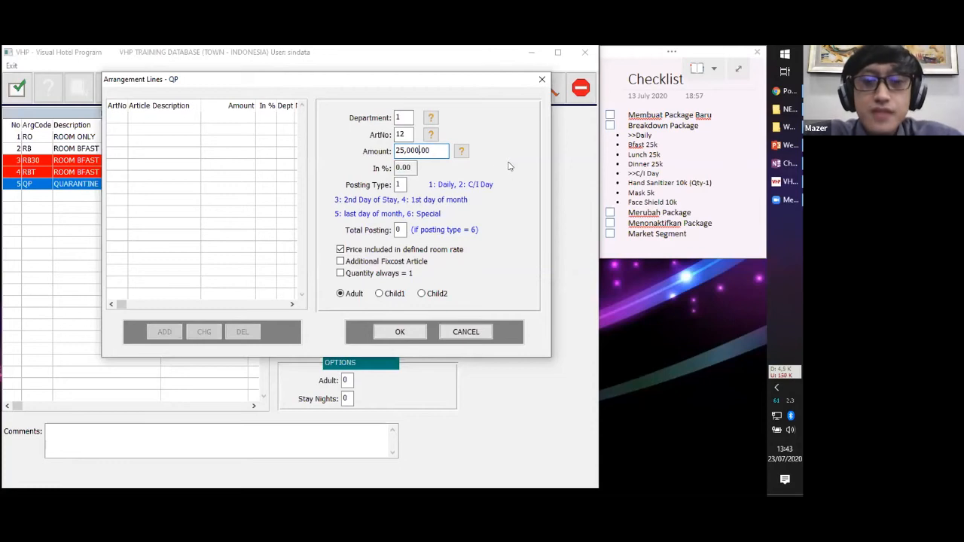
key("Tab")
key("Tab")
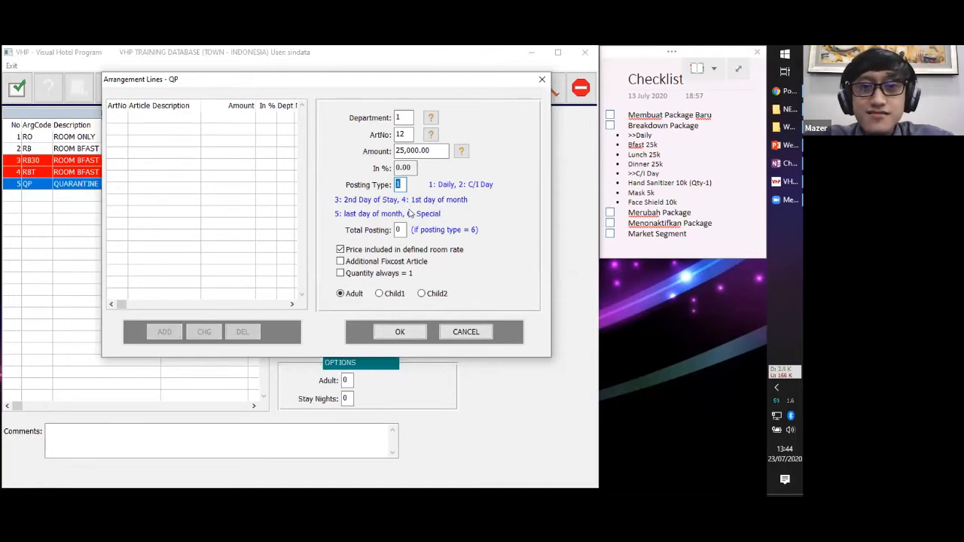
Try posting type 6 (Special) on the breakfast line with a total posting of 1, replaced by 2.
left_click(399, 186)
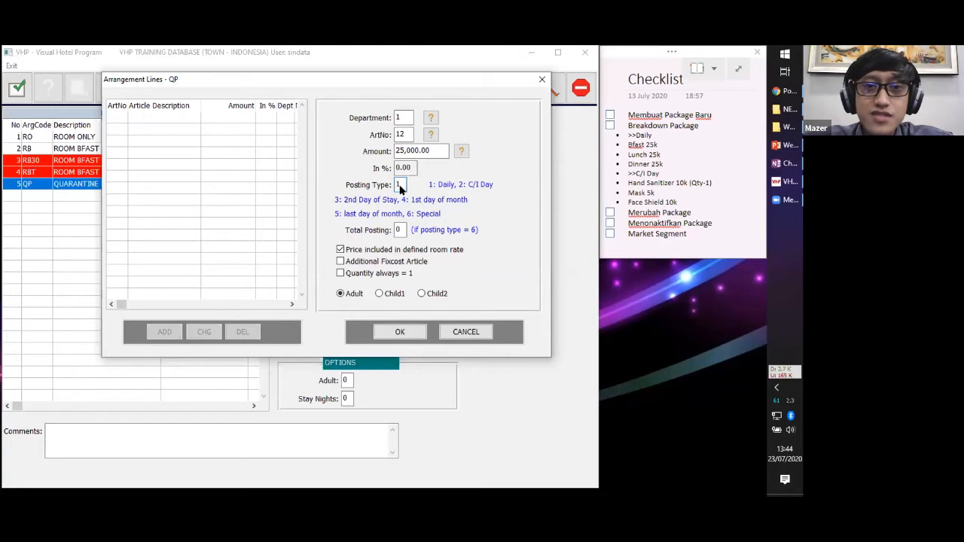
type("6")
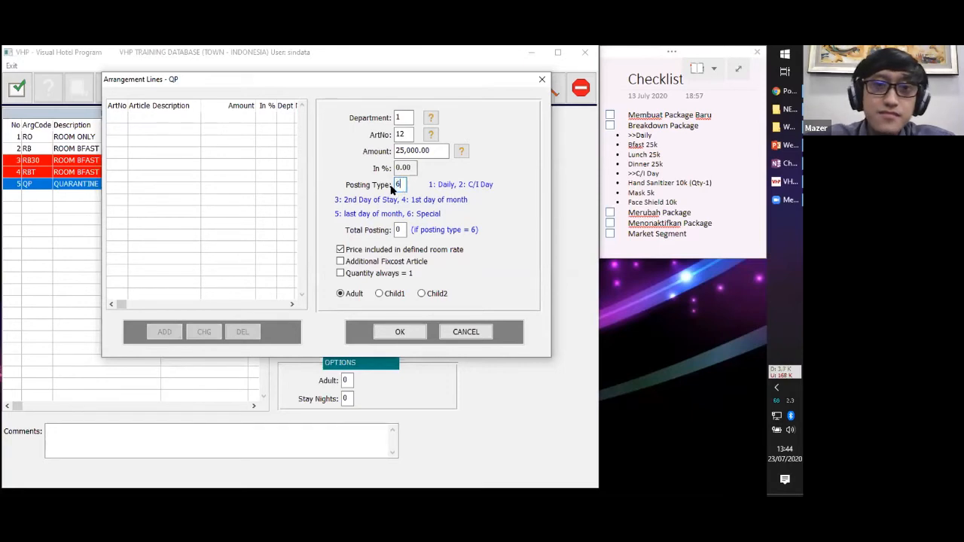
left_click(399, 230)
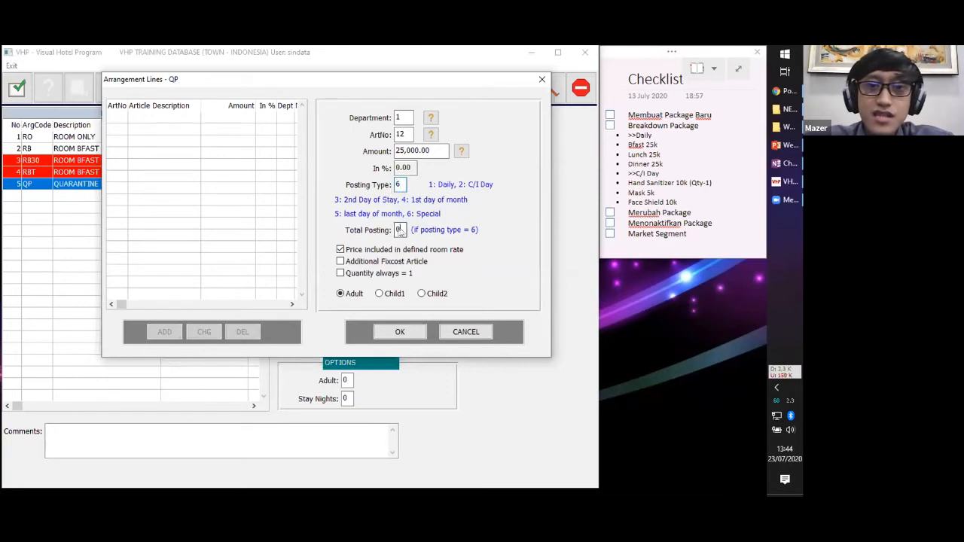
left_click(396, 187)
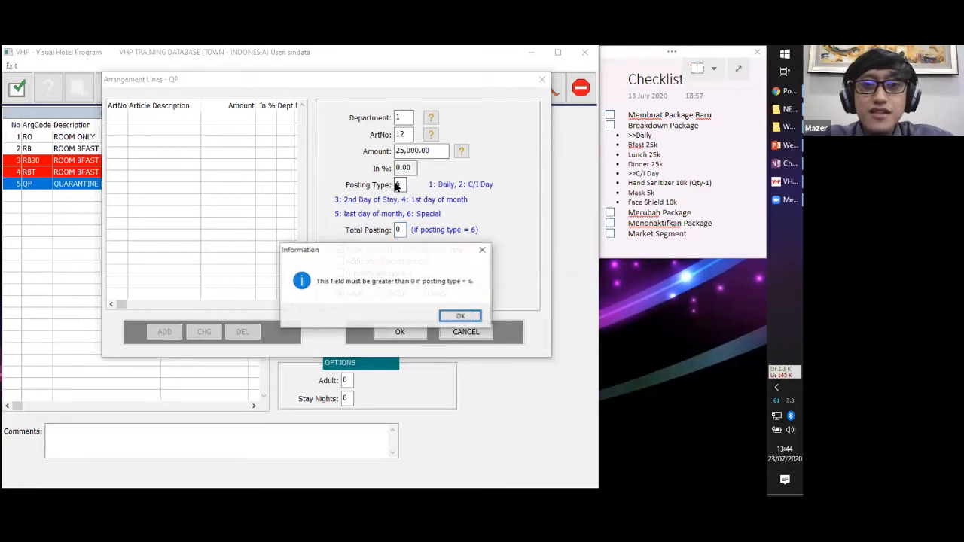
left_click(460, 316)
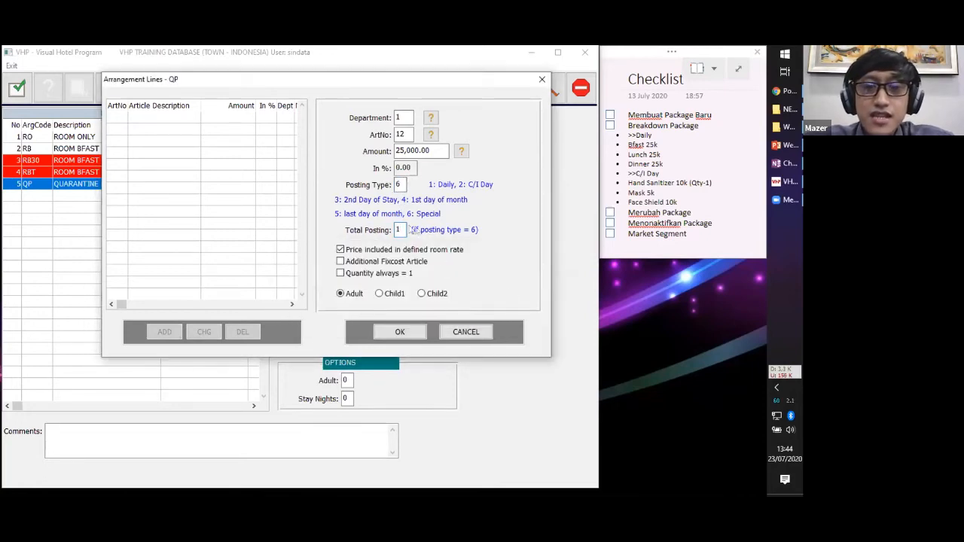
type("1")
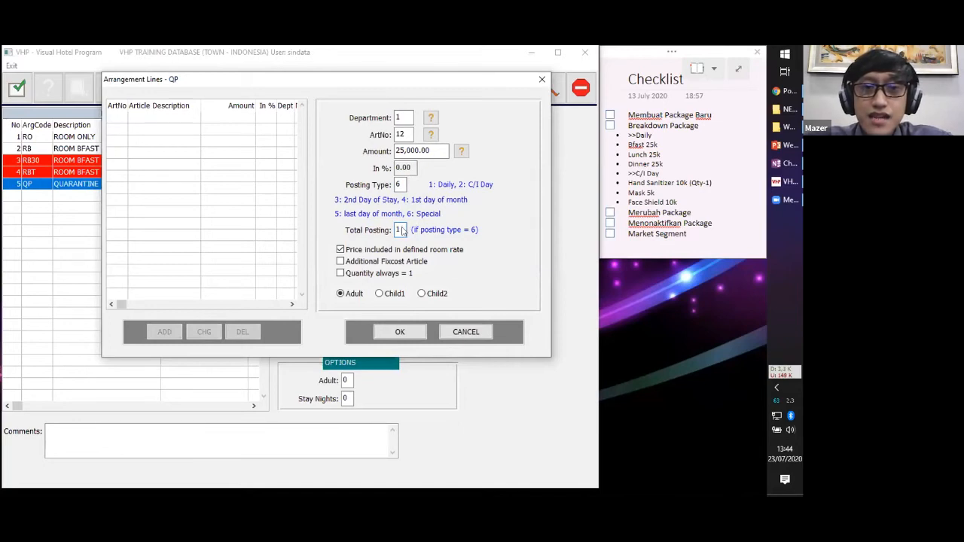
left_click_drag(402, 230, 390, 232)
type("2")
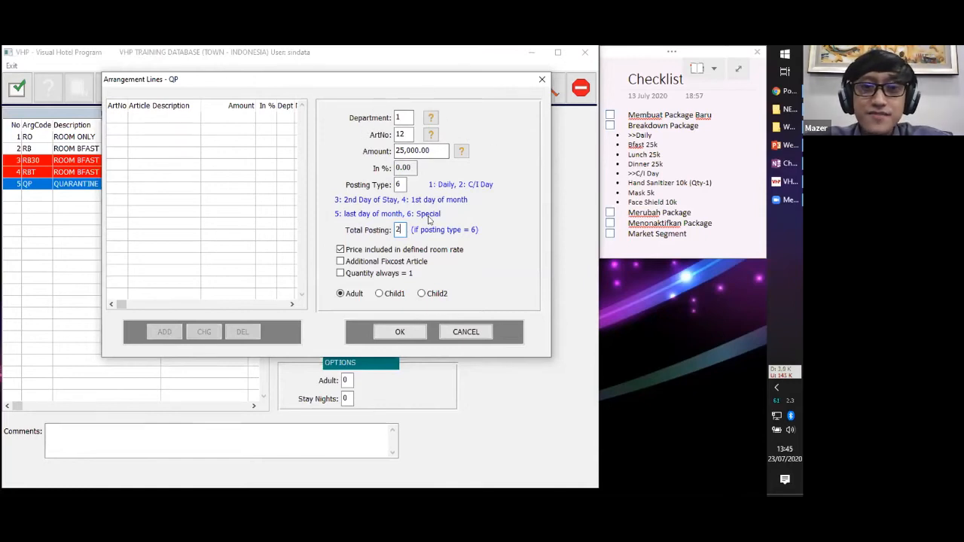
Return the breakfast line to posting type 1 (Daily) and reset its total posting to 0.
left_click(398, 186)
double_click(398, 189)
type("1")
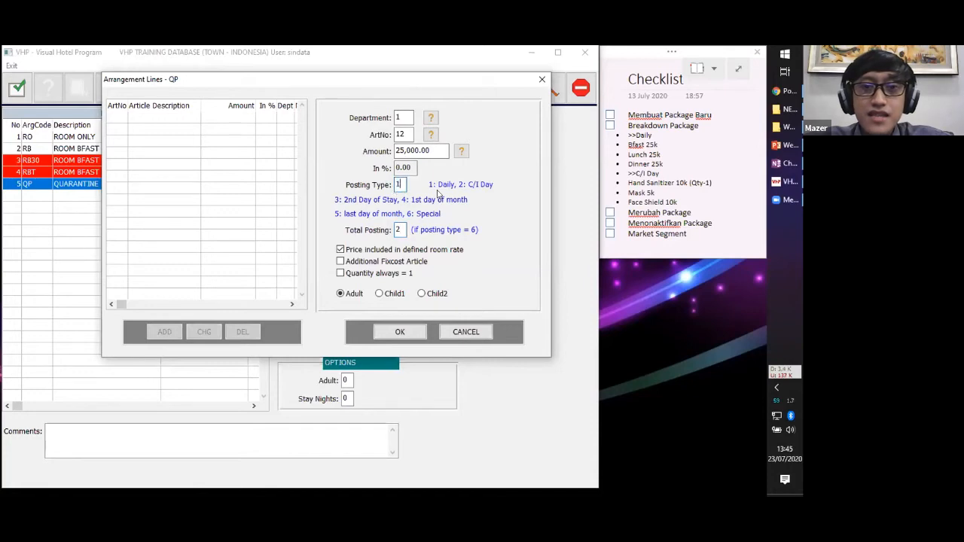
double_click(397, 232)
type("0")
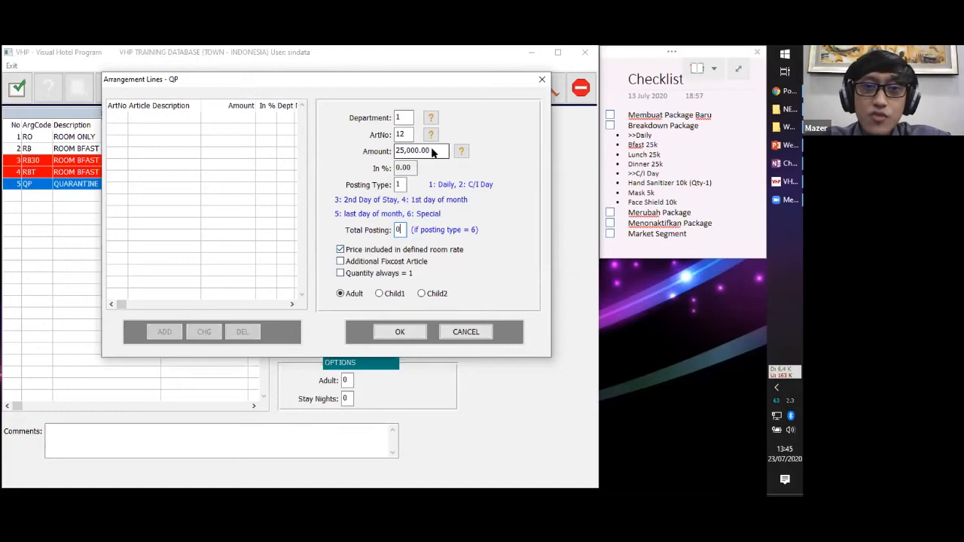
mouse_move(432, 152)
left_mouse_down()
mouse_move(389, 152)
mouse_move(431, 151)
left_mouse_up()
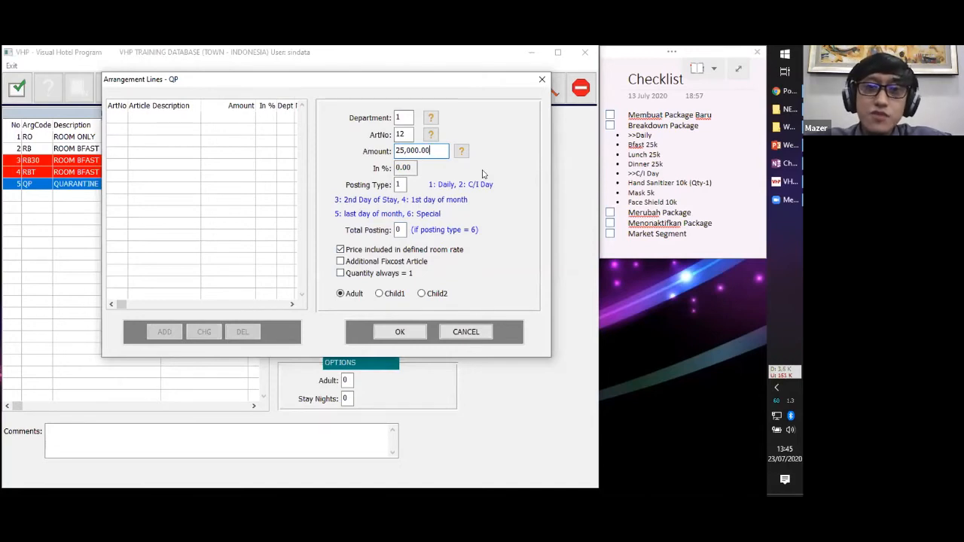
left_click_drag(436, 152, 393, 151)
left_click(435, 154)
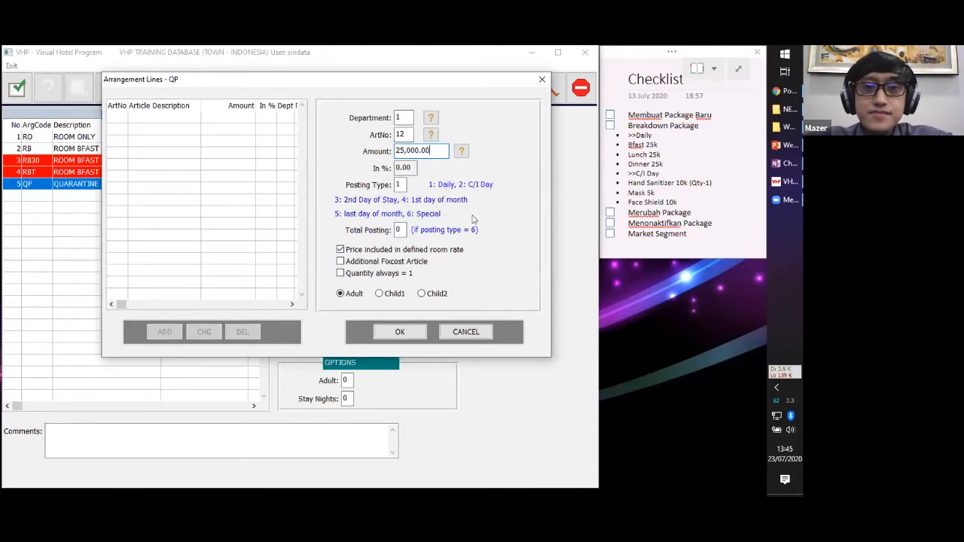
Switch the breakfast line from Price included in defined room rate to Additional Fixcost Article.
left_click(342, 262)
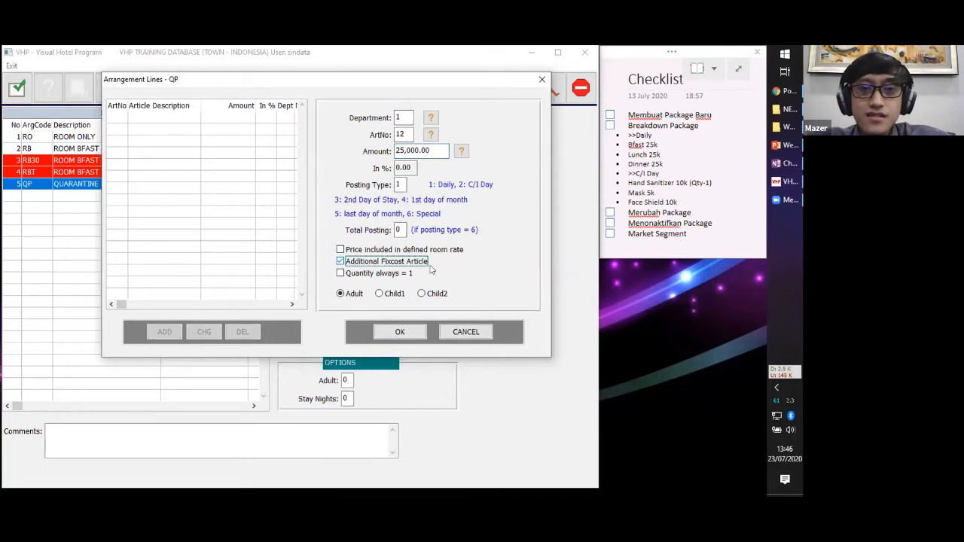
left_click(369, 251)
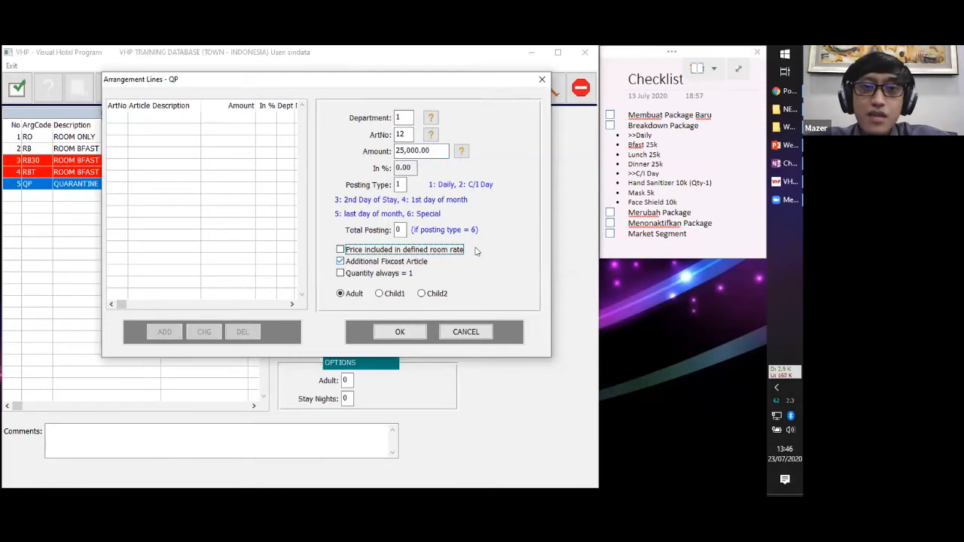
left_click(419, 151)
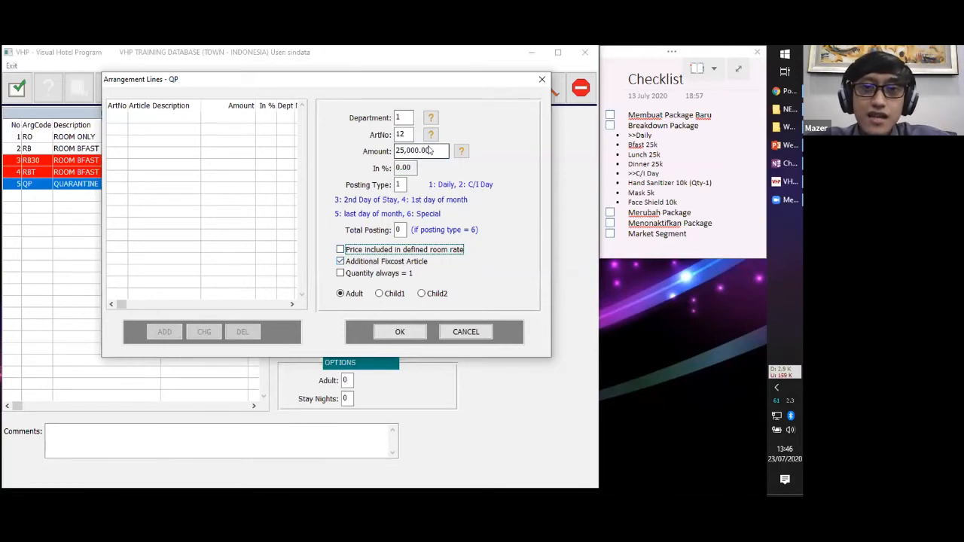
left_click(431, 152)
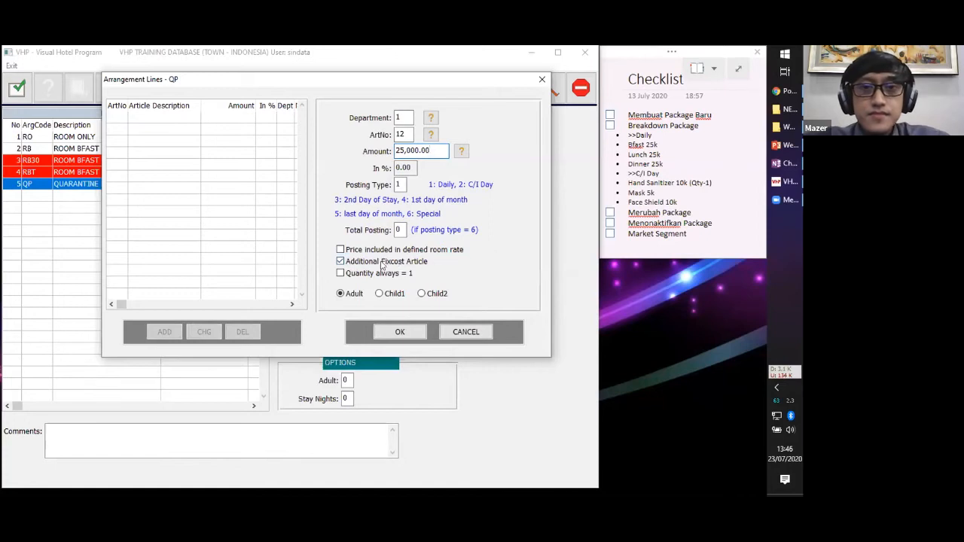
Clear Additional Fixcost Article and enable Quantity always = 1 for the breakfast line.
left_click(340, 262)
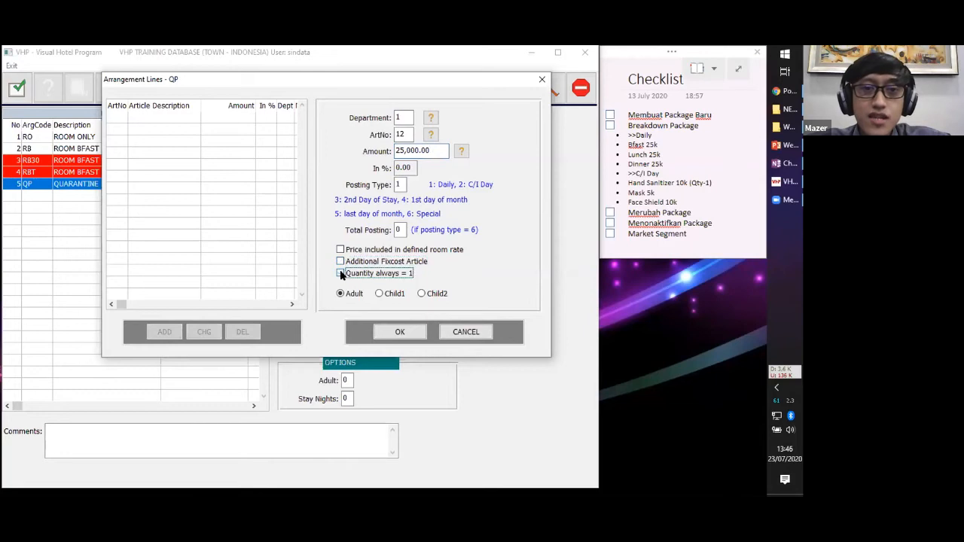
left_click(341, 273)
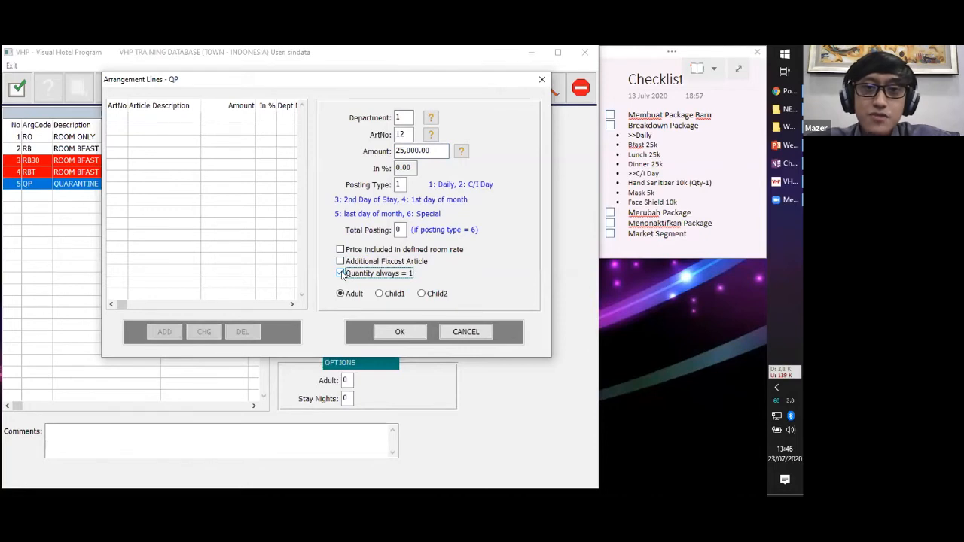
left_click(397, 151)
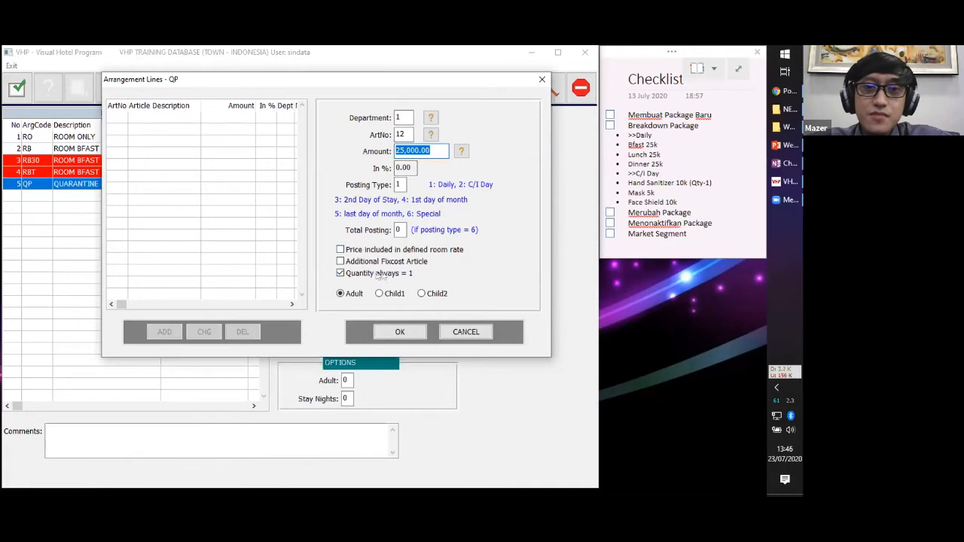
Clear Quantity always = 1, enable Price included in defined room rate, and save the breakfast line.
left_click(341, 273)
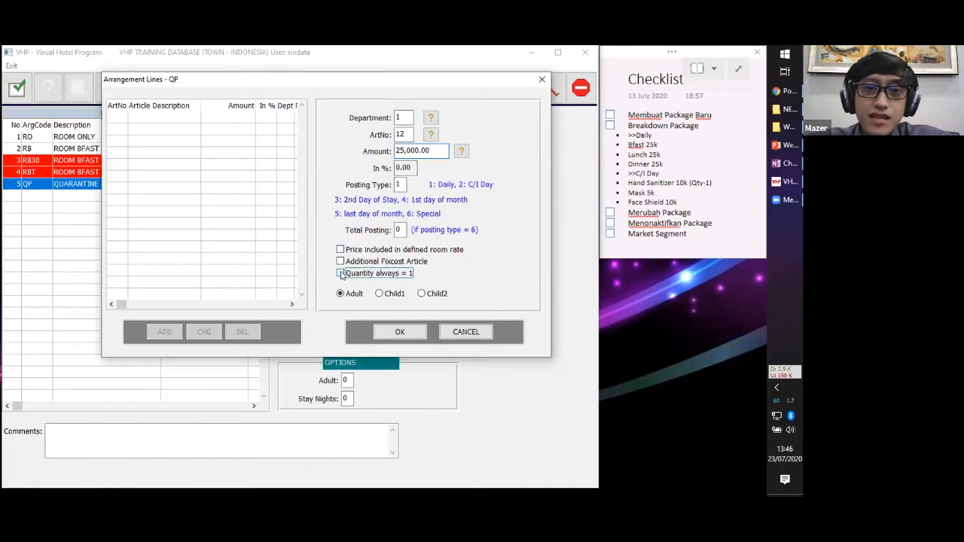
left_click(340, 249)
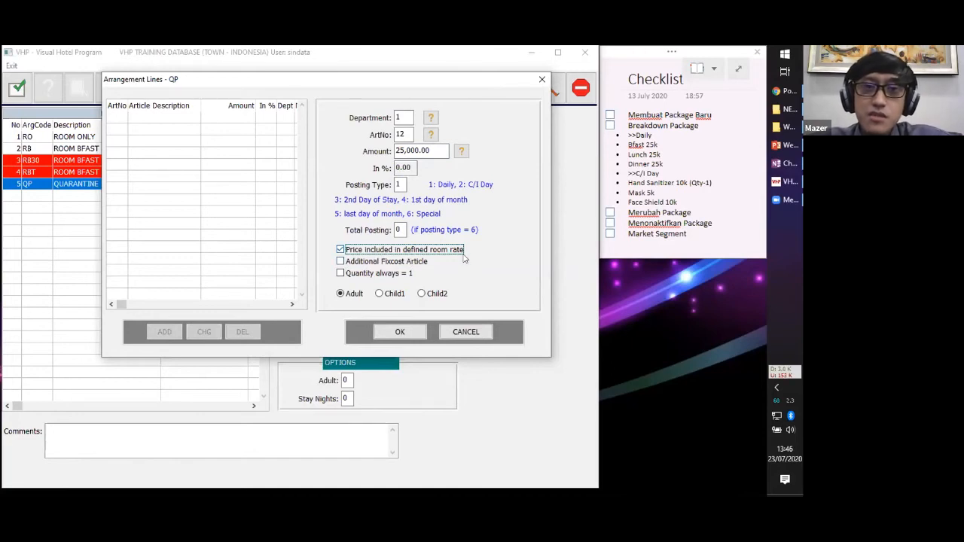
left_click(434, 153)
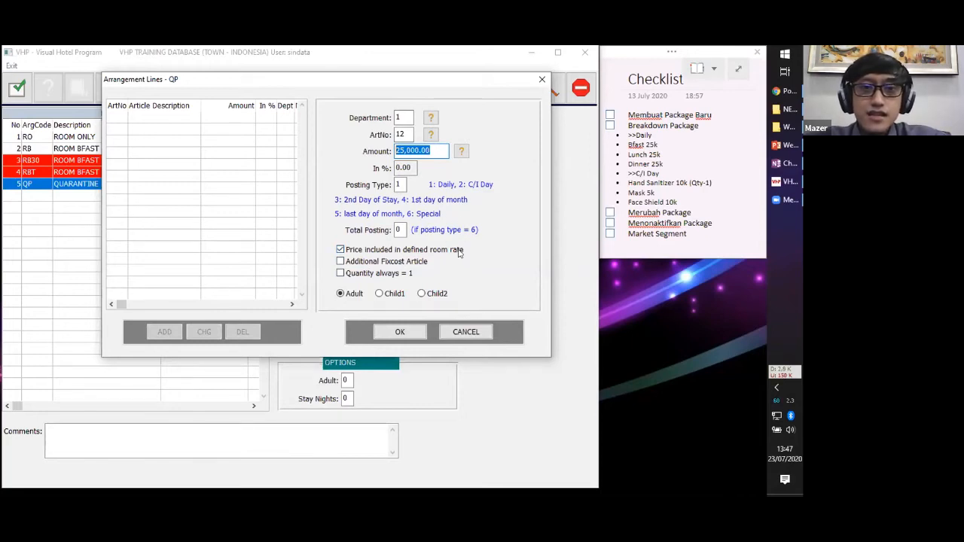
left_click(401, 333)
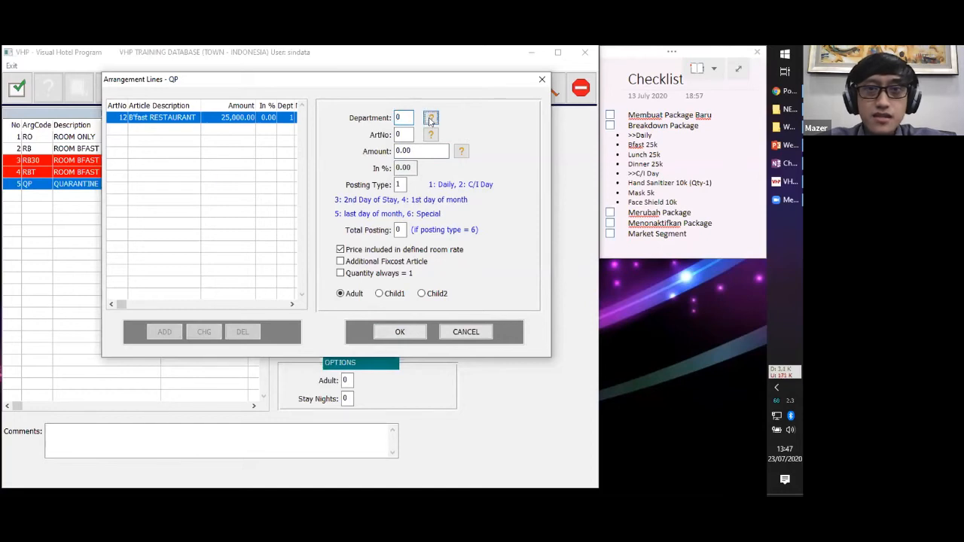
Set the new arrangement line's department to 1 Restaurant and its article to 13 Lunch RESTAURANT.
left_click(430, 118)
left_click(339, 191)
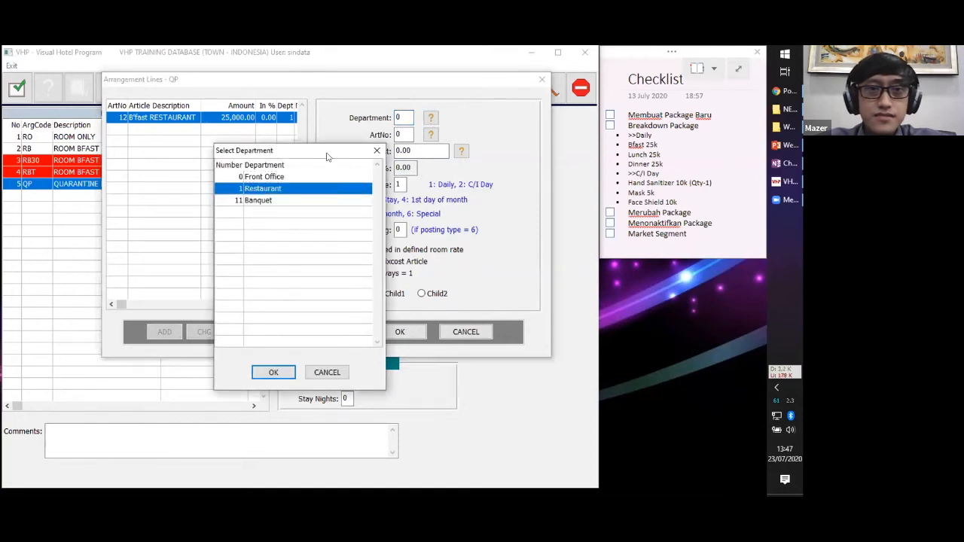
left_click_drag(326, 148, 321, 108)
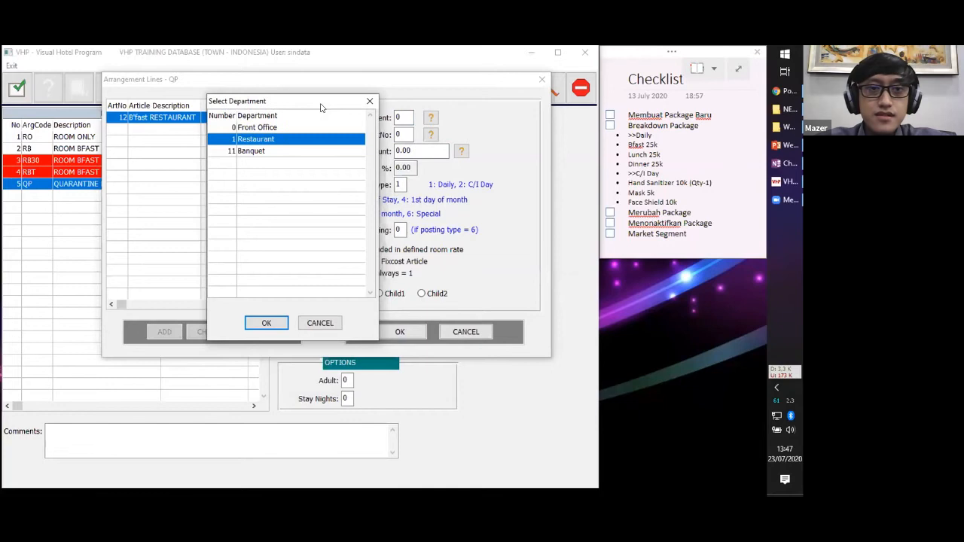
key("Return")
left_click(429, 135)
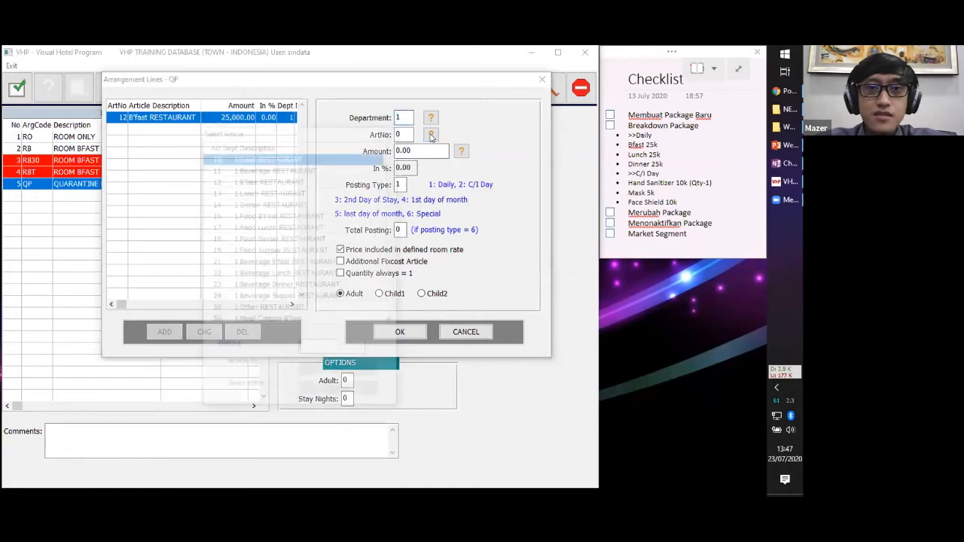
left_click(313, 191)
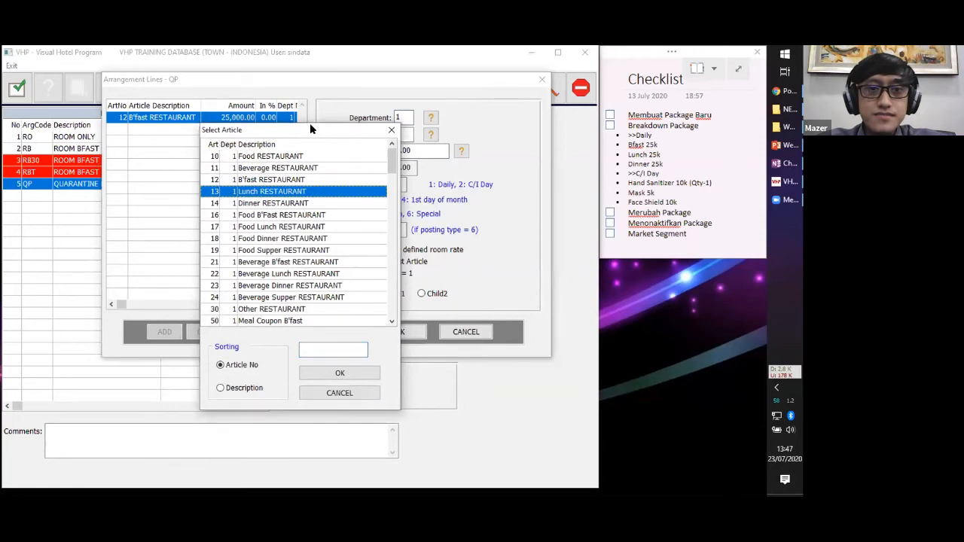
left_click_drag(310, 129, 310, 92)
left_click(340, 335)
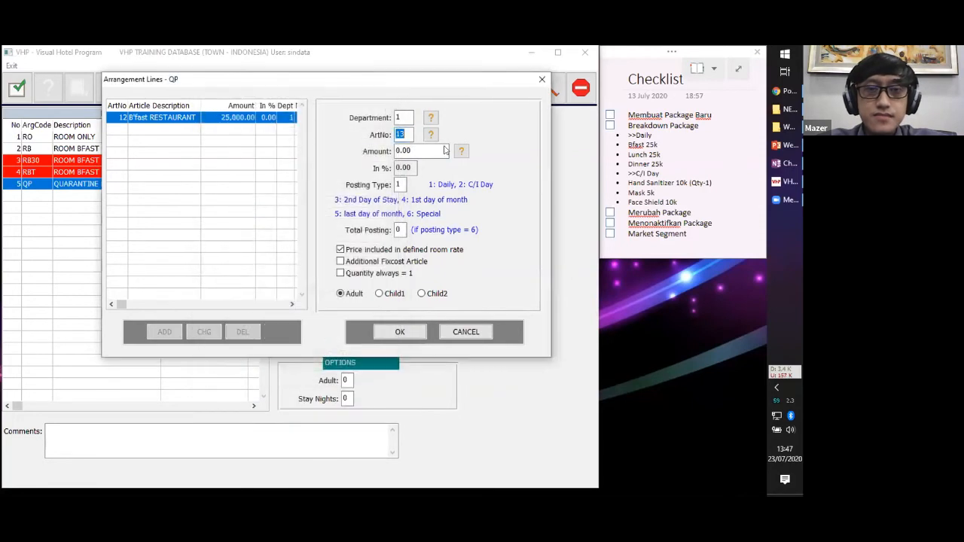
Set the lunch line's amount to 25,000 and save the line.
left_click(394, 152)
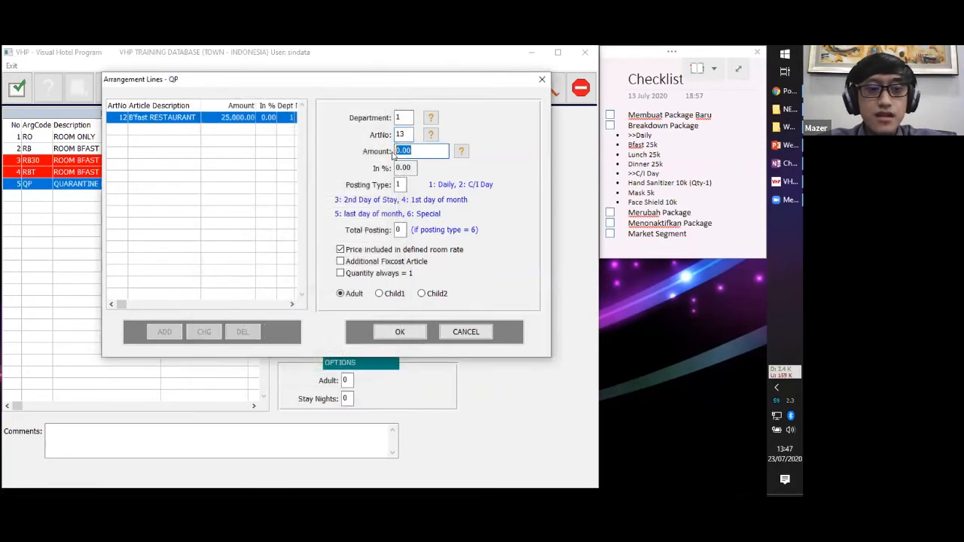
type("25000")
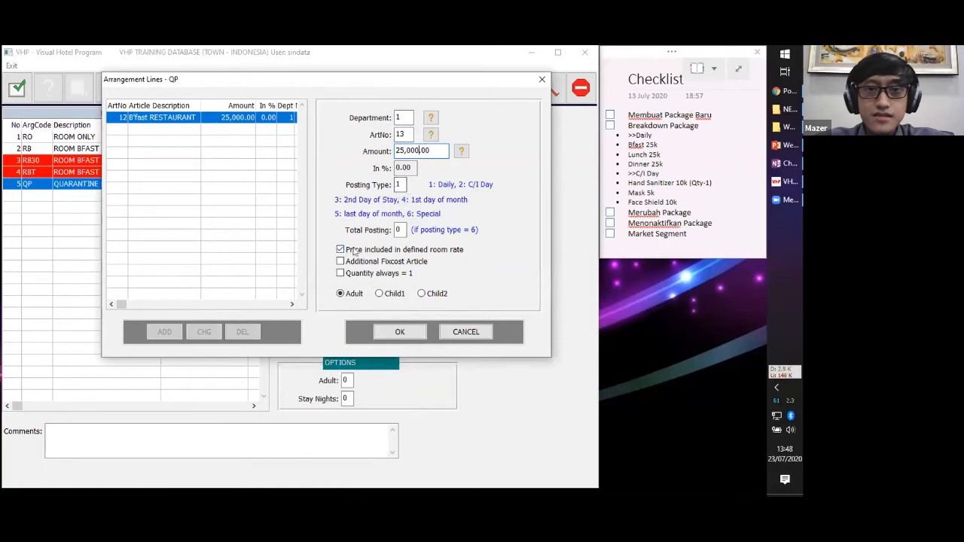
left_click(404, 332)
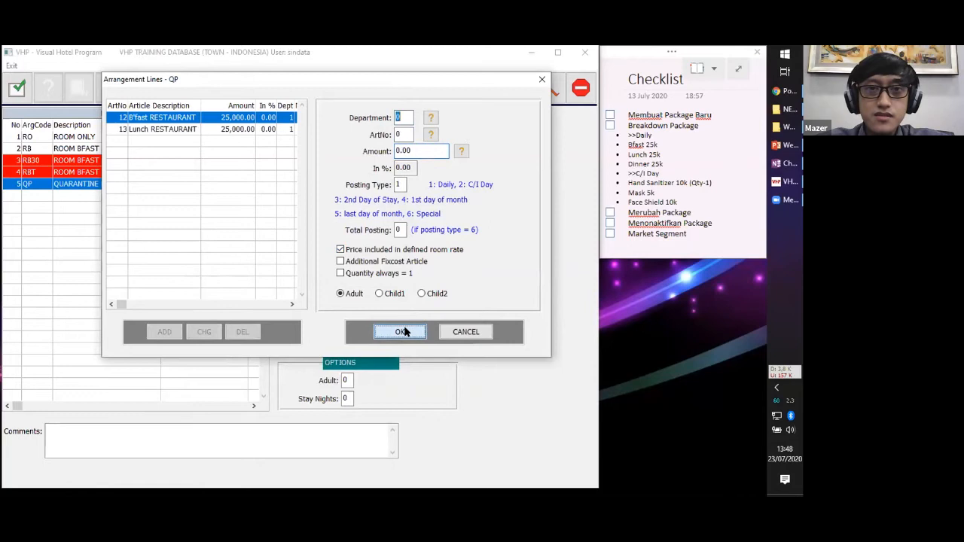
Set the next arrangement line's department to 1 Restaurant and its article to 14 Dinner RESTAURANT.
left_click(429, 119)
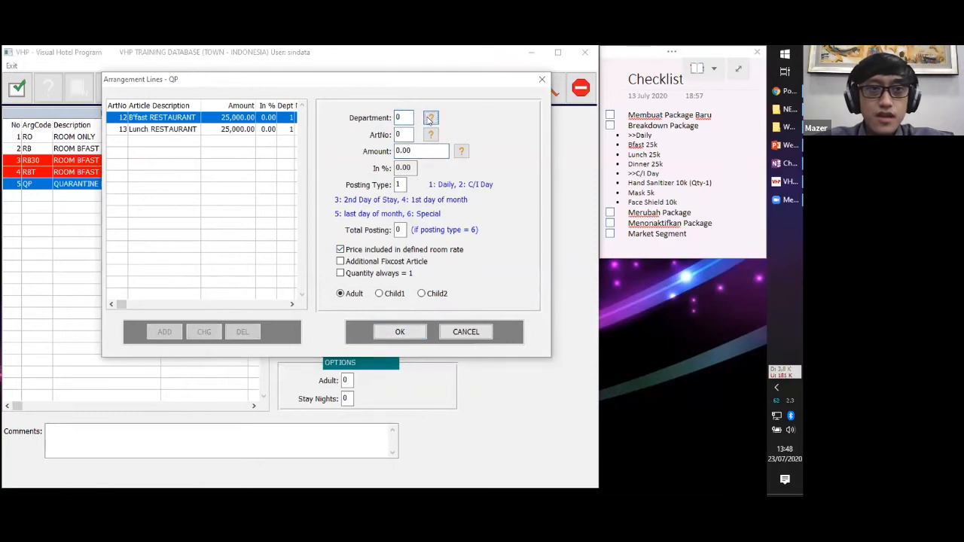
left_click(291, 189)
left_click_drag(300, 150, 294, 98)
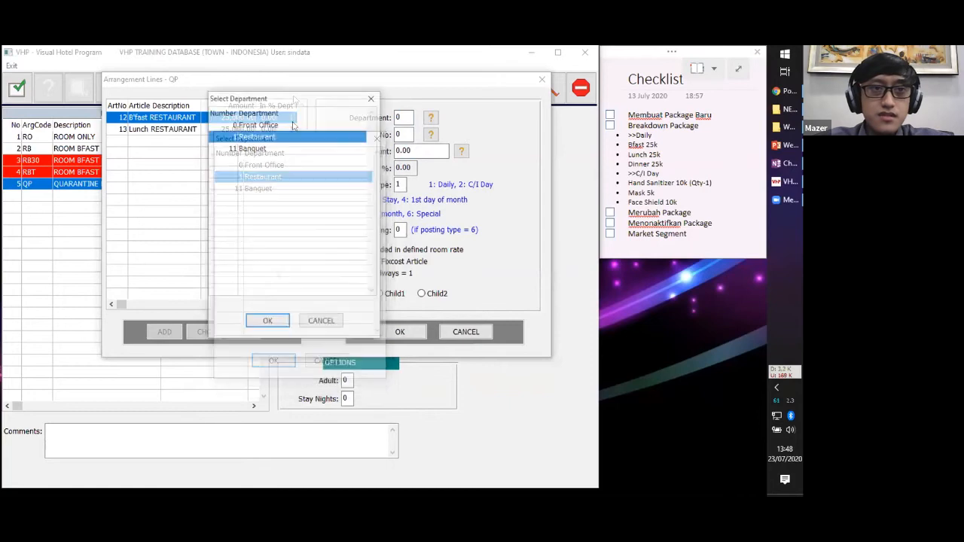
left_click(269, 322)
left_click(429, 135)
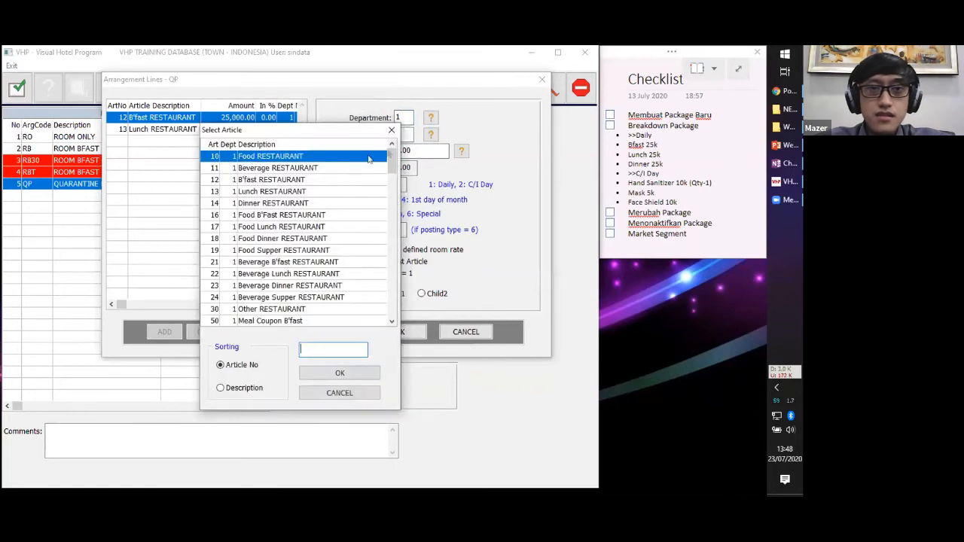
left_click(291, 204)
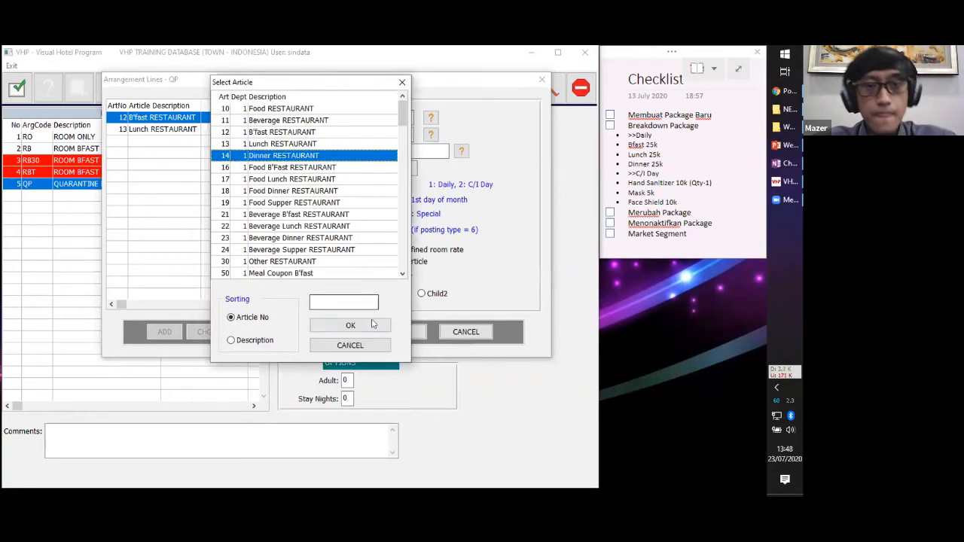
left_click(368, 326)
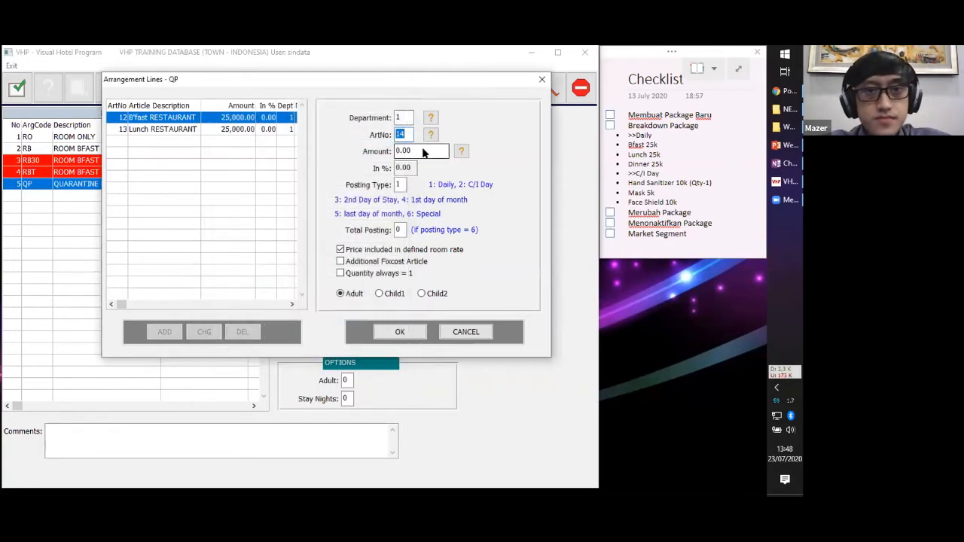
Set the dinner line's amount to 25,000 and save the line.
left_click(423, 152)
type("25,00")
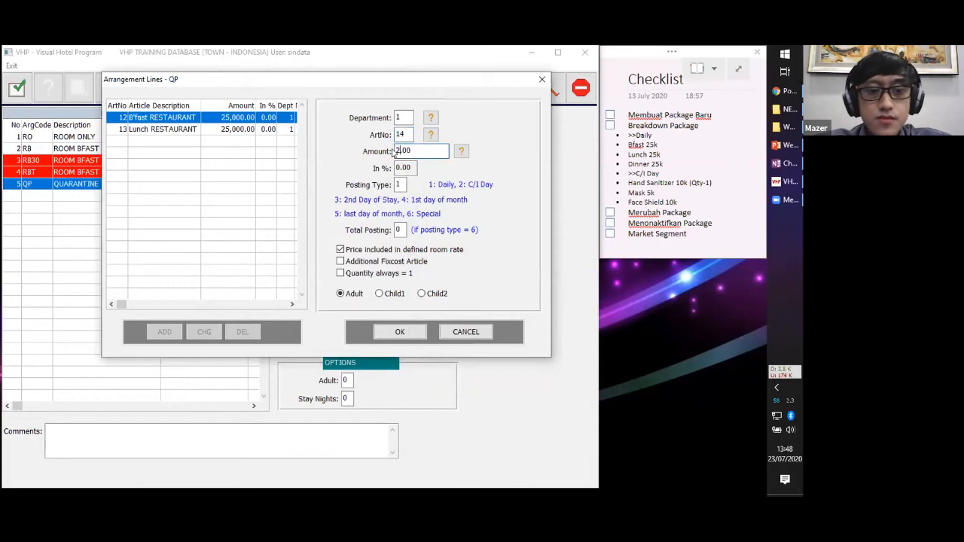
type("0")
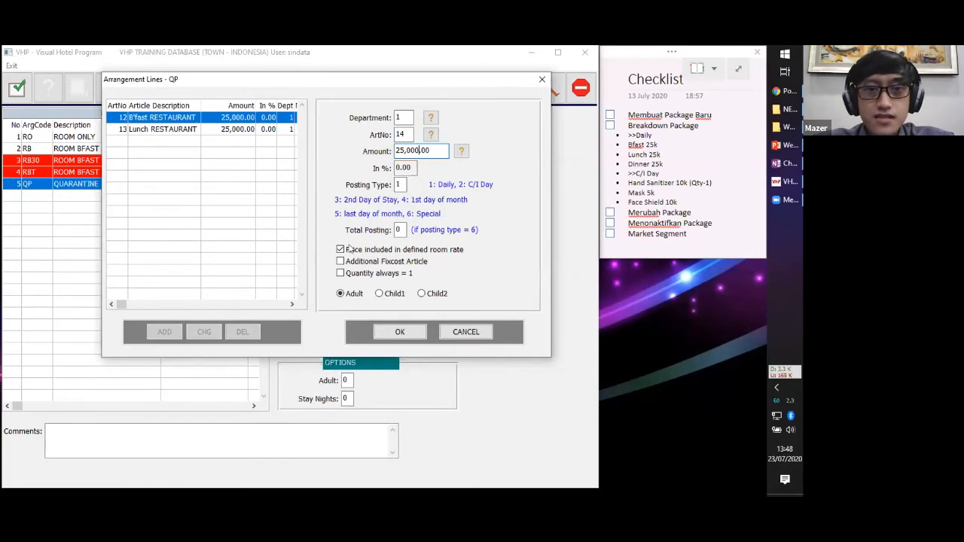
left_click(419, 329)
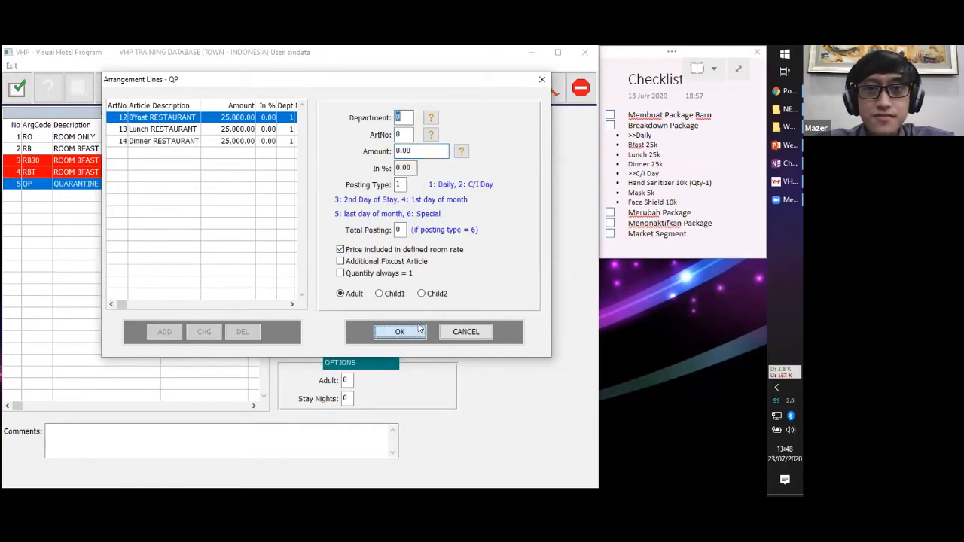
Choose 0 Front Office as the department for another new arrangement line.
left_click(432, 118)
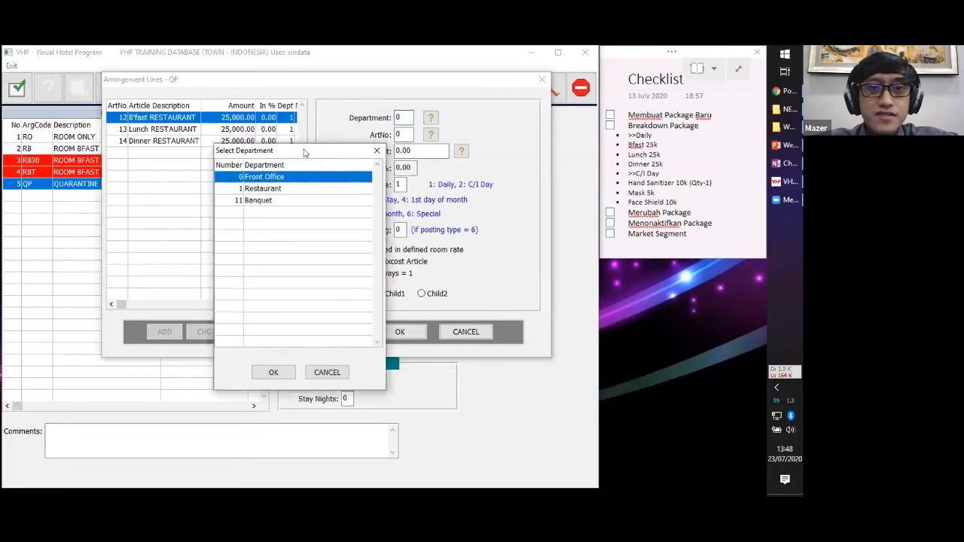
left_click_drag(304, 154, 273, 76)
left_click(242, 297)
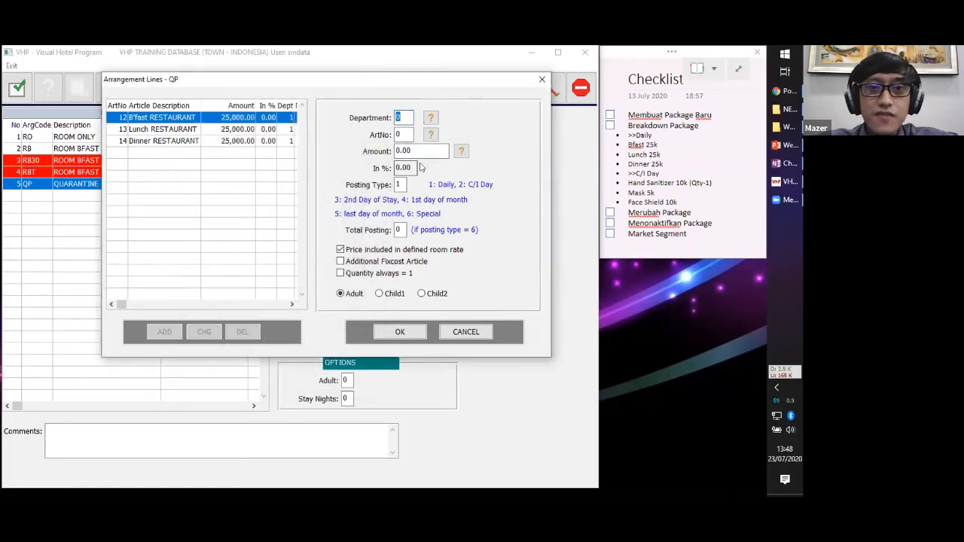
Search the Front Office articles for "hand" and choose article 141 Hand Sanitizer for the line.
left_click(429, 134)
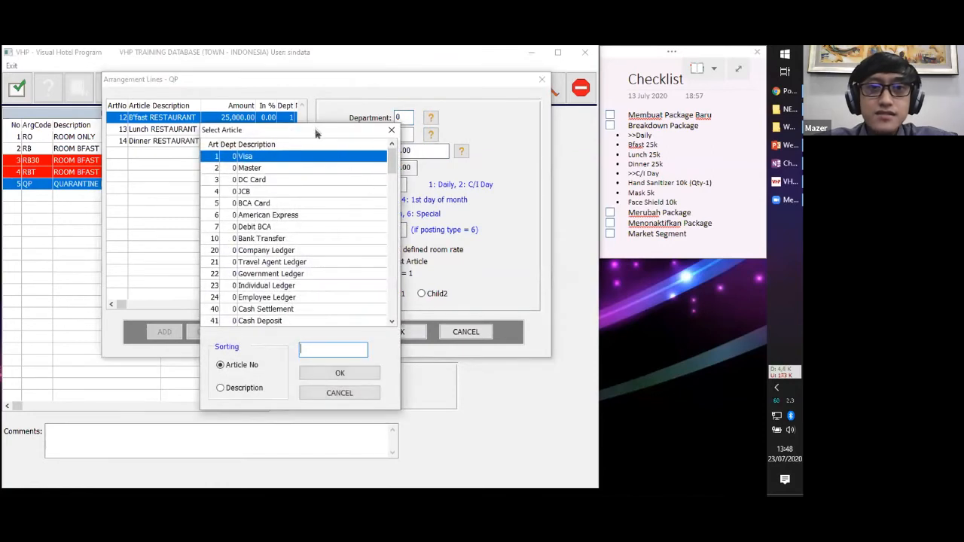
left_click_drag(316, 134, 304, 69)
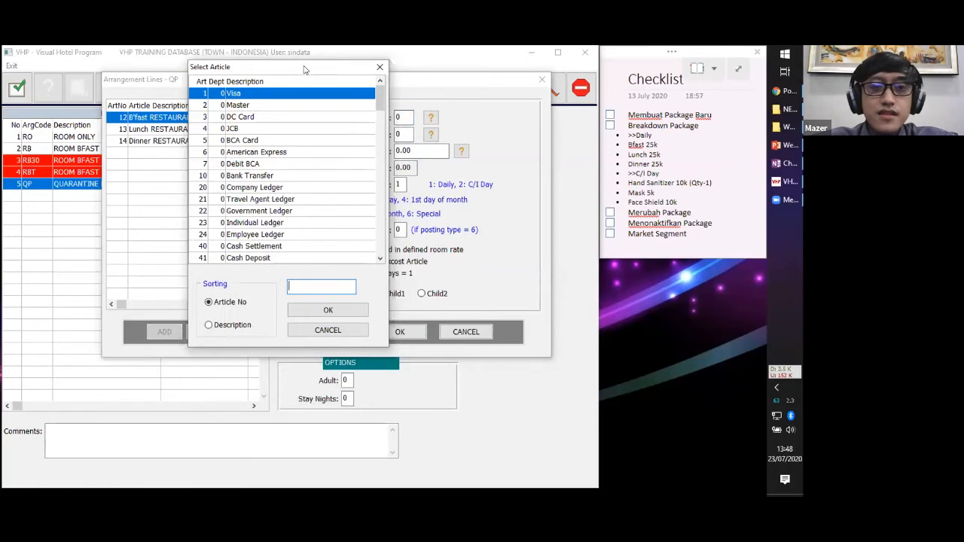
type("hand")
key("Return")
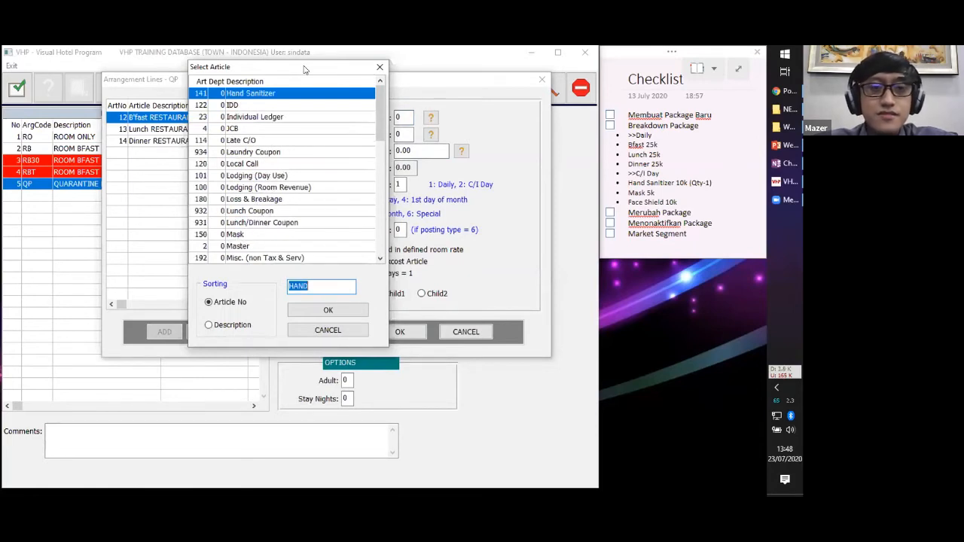
left_click_drag(319, 287, 285, 288)
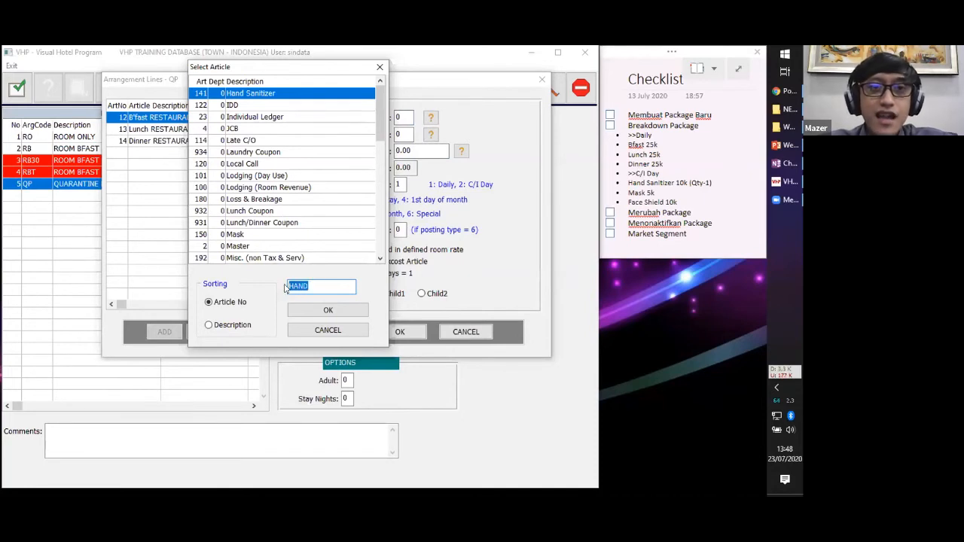
left_click_drag(309, 289, 286, 290)
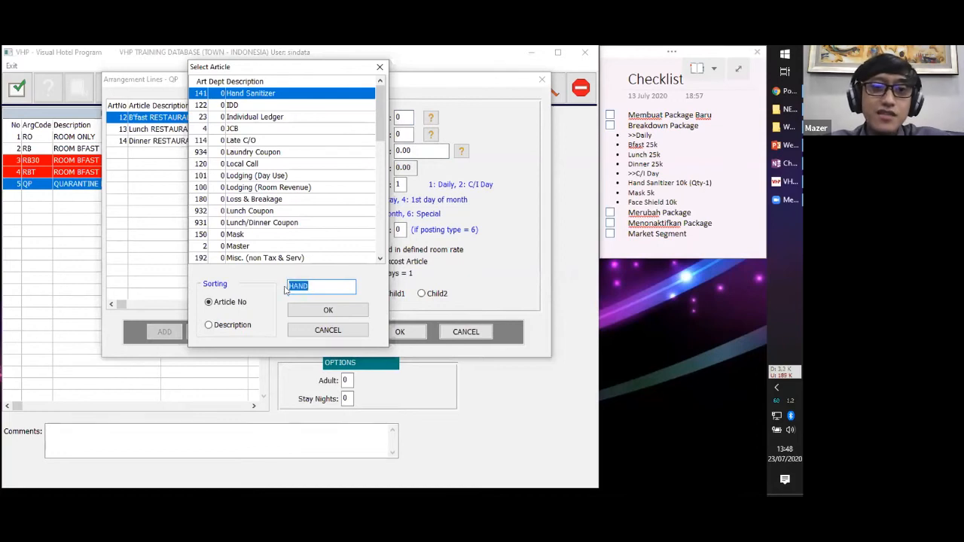
type("hand")
key("Tab")
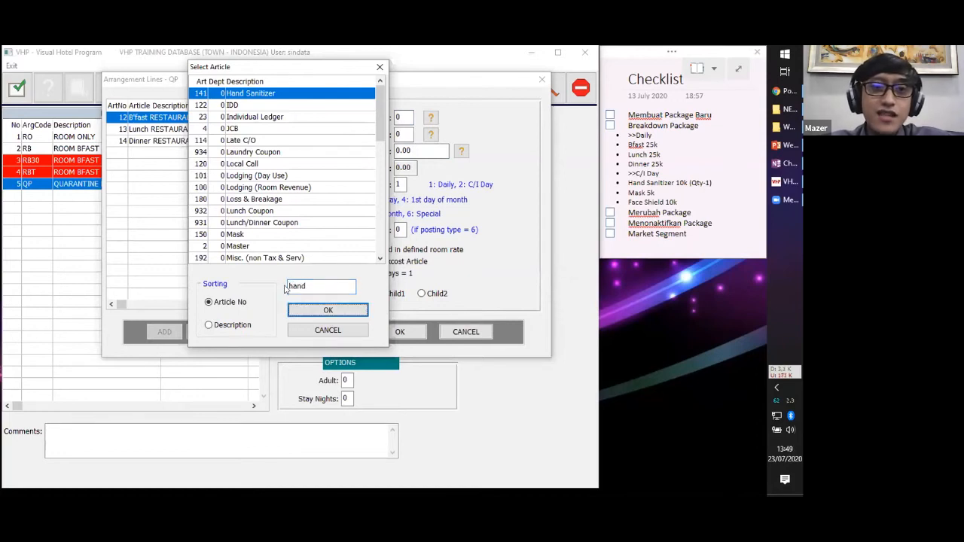
left_click(279, 95)
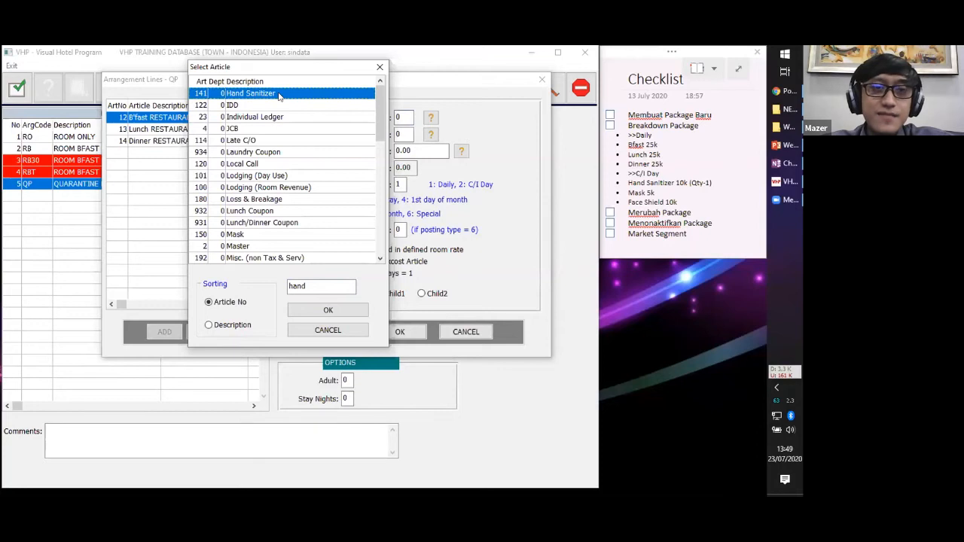
left_click(354, 317)
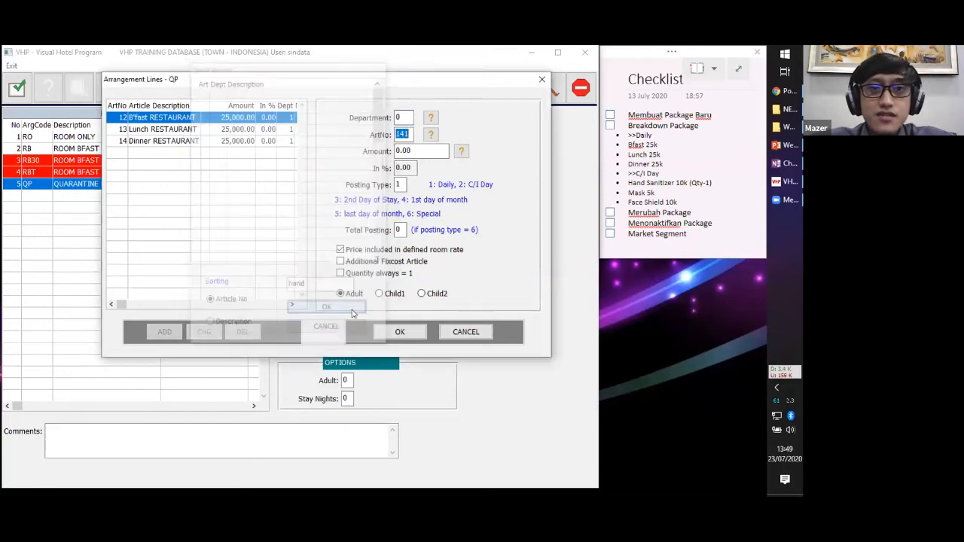
Give the hand sanitizer line an amount of 10,000, posting type 2 (C/I Day), and Quantity always = 1.
left_click(429, 151)
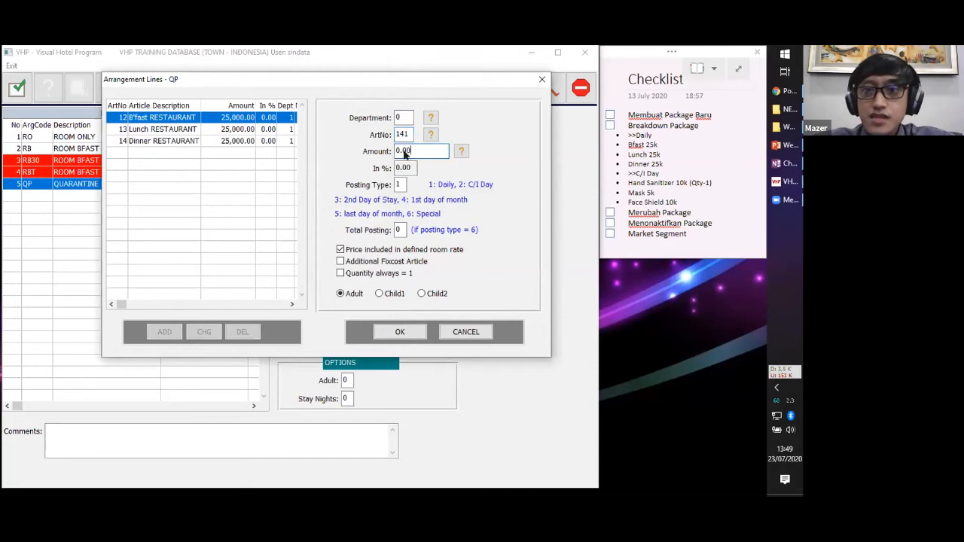
type("1")
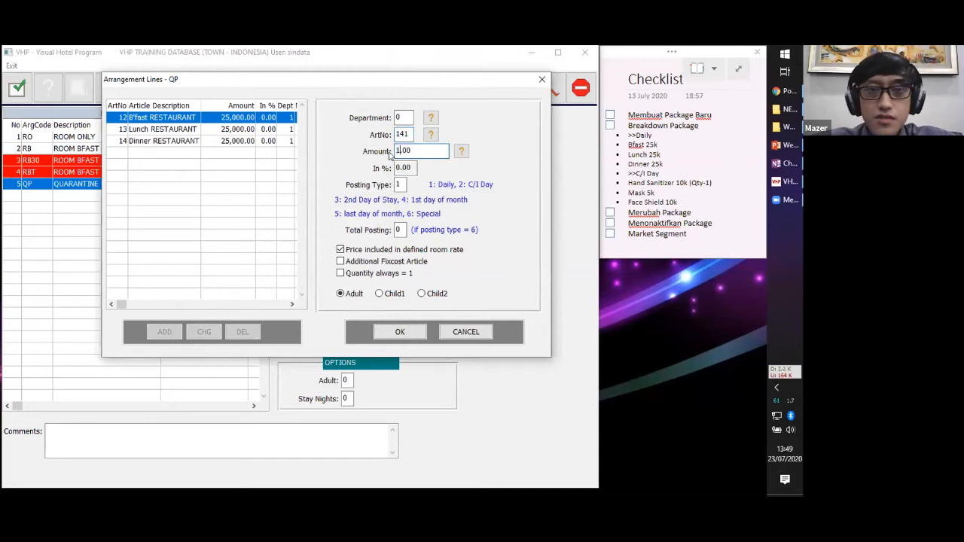
type("0,000")
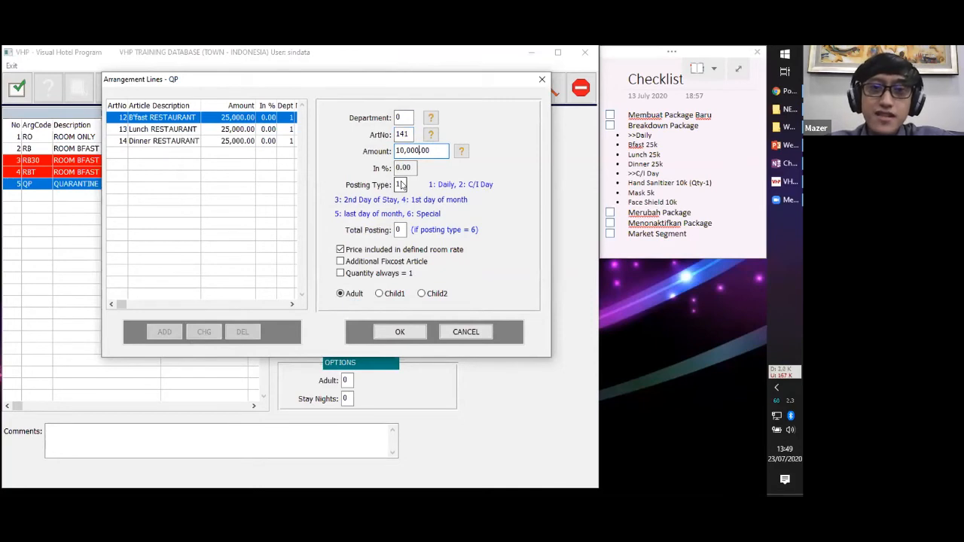
left_click(395, 186)
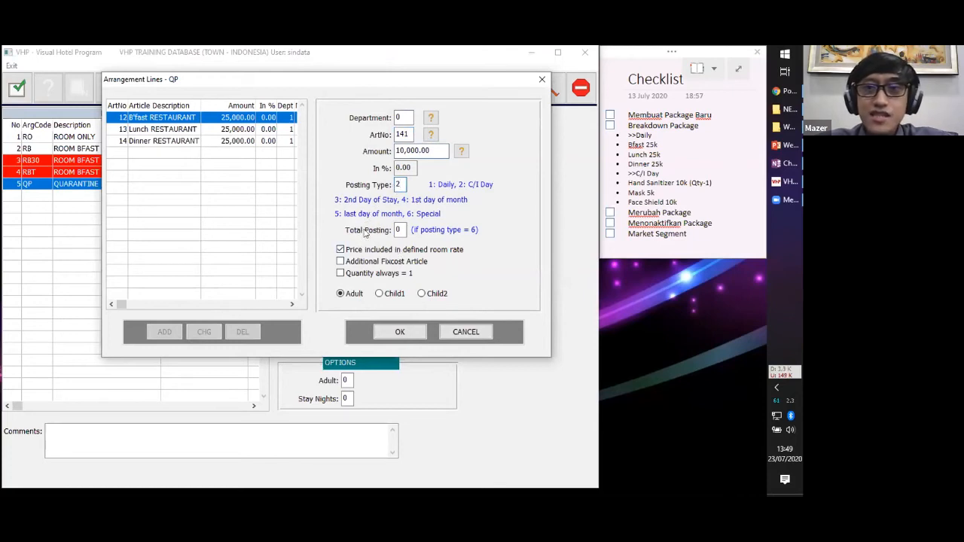
left_click(341, 274)
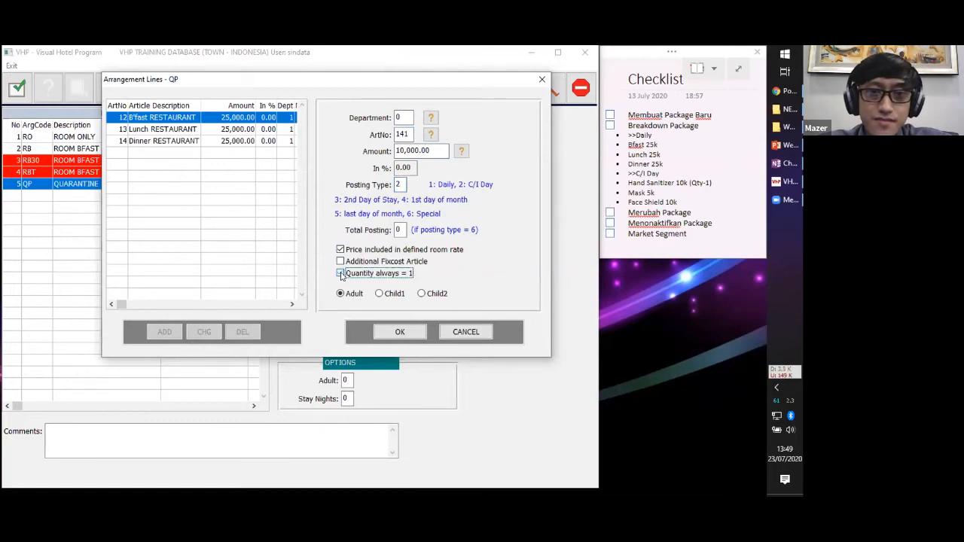
Turn on Quantity always = 1 for the hand sanitizer line and save the line.
left_click(341, 274)
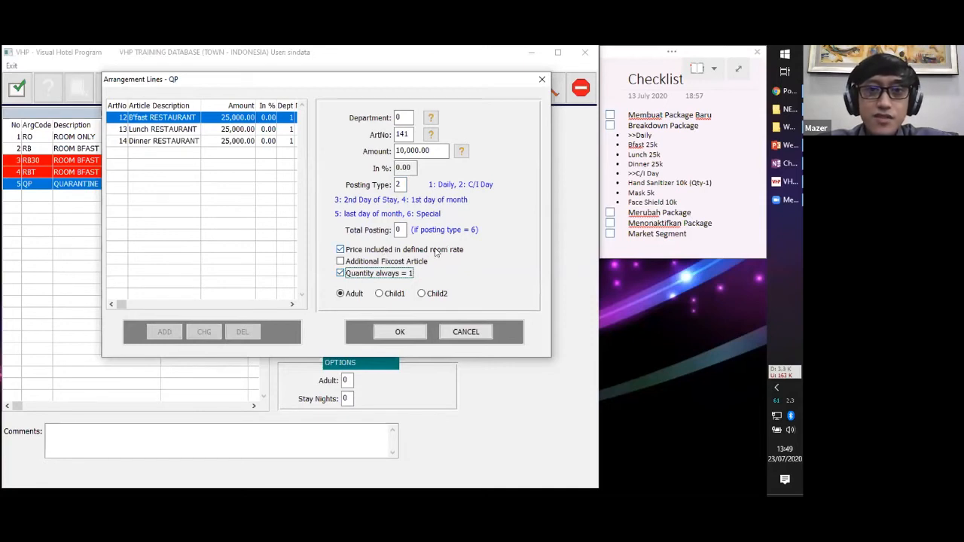
left_click(398, 333)
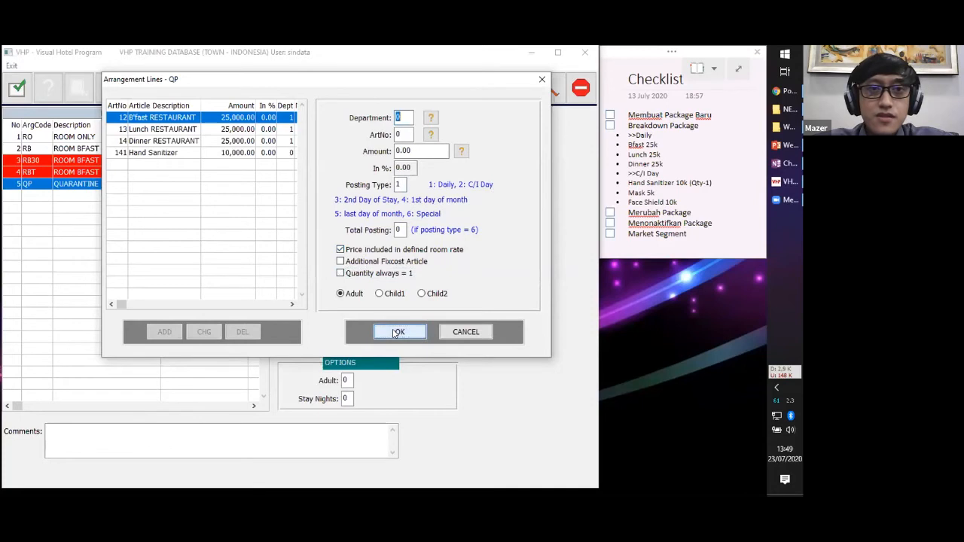
Start another line in the Front Office department, search its articles for "mask" and choose article 150 Mask.
left_click(431, 118)
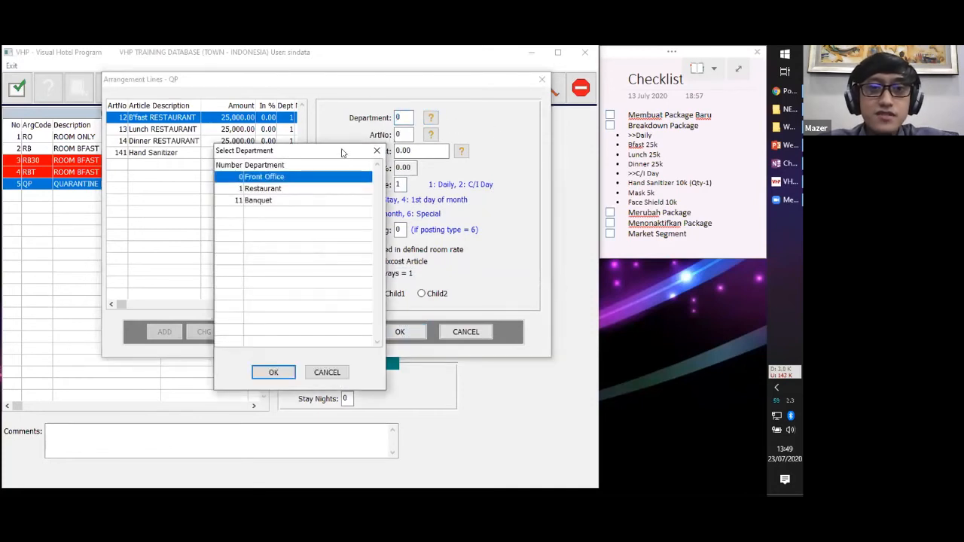
left_click(254, 280)
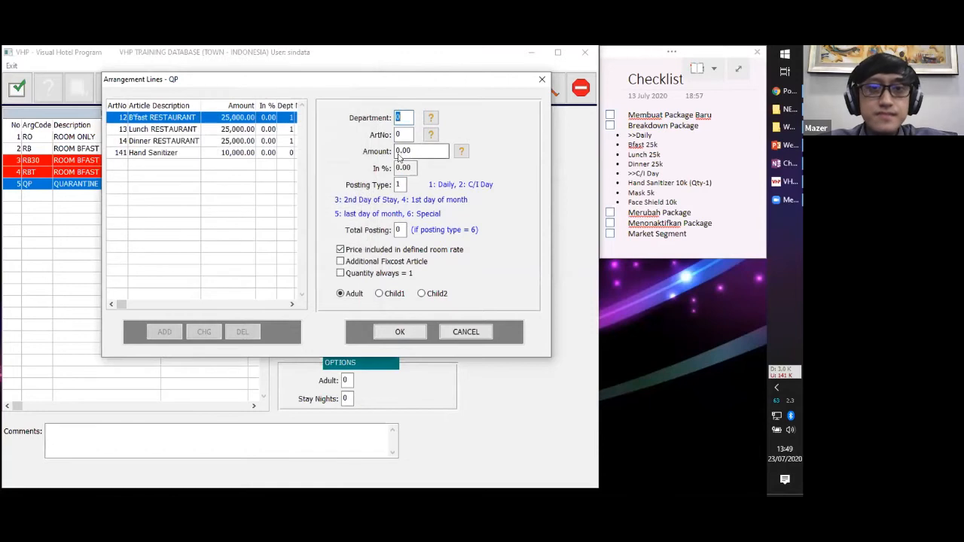
left_click(430, 134)
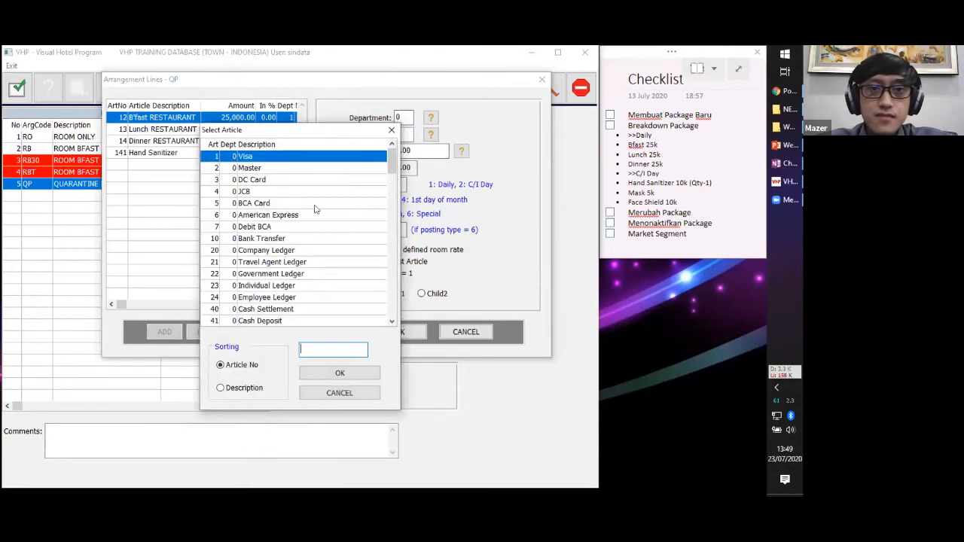
type("mask")
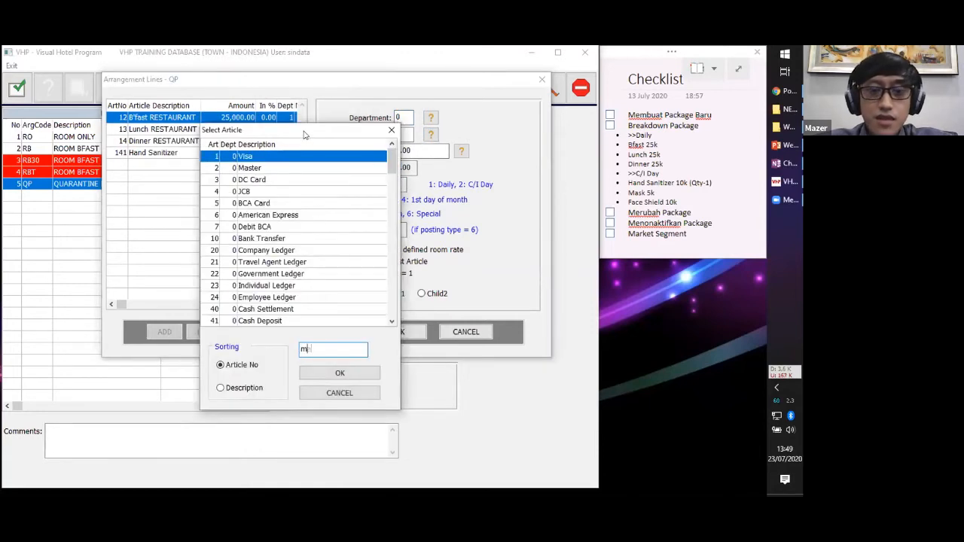
key("Return")
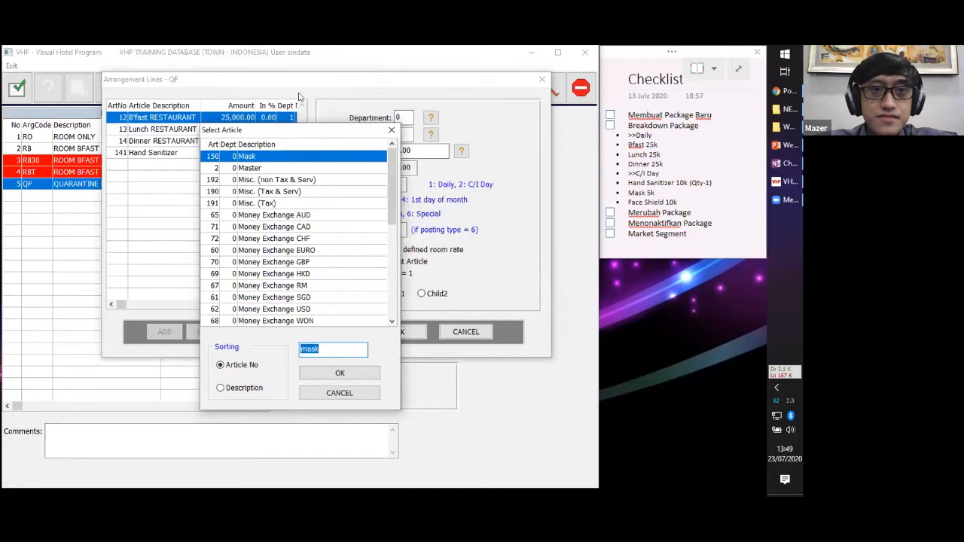
left_click_drag(300, 132, 295, 82)
left_click(360, 323)
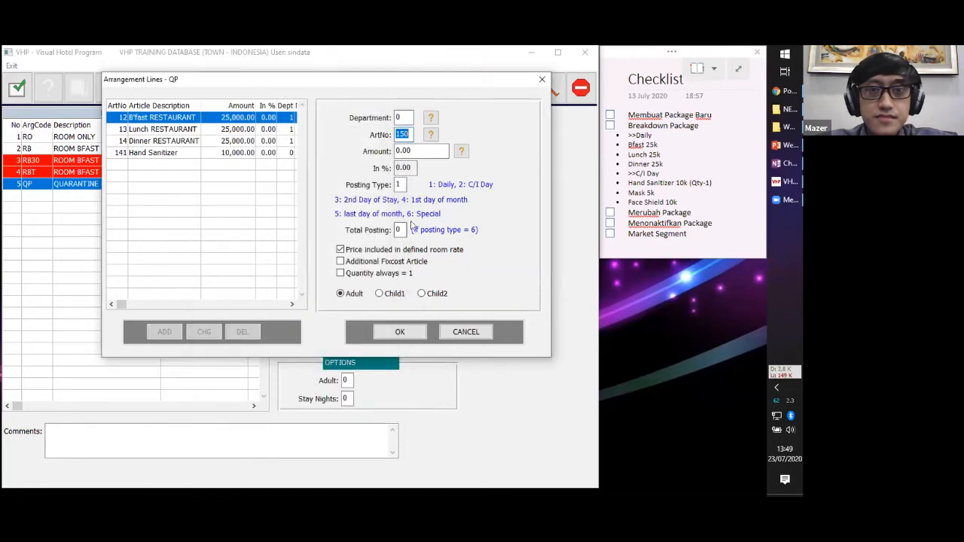
Give the mask line an amount of 5,000 and posting type 2 (C/I Day), and save the line.
key("Tab")
type("5000")
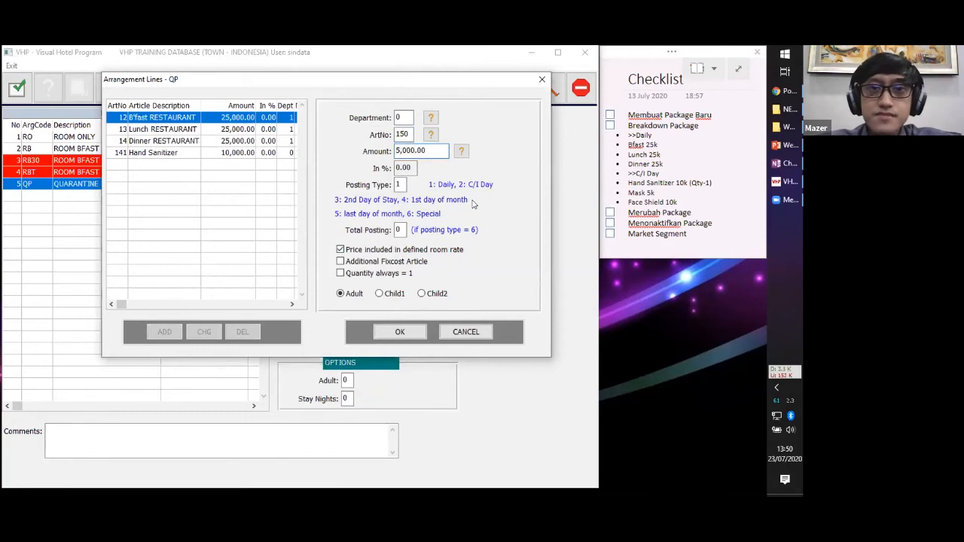
key("Tab")
key("Tab")
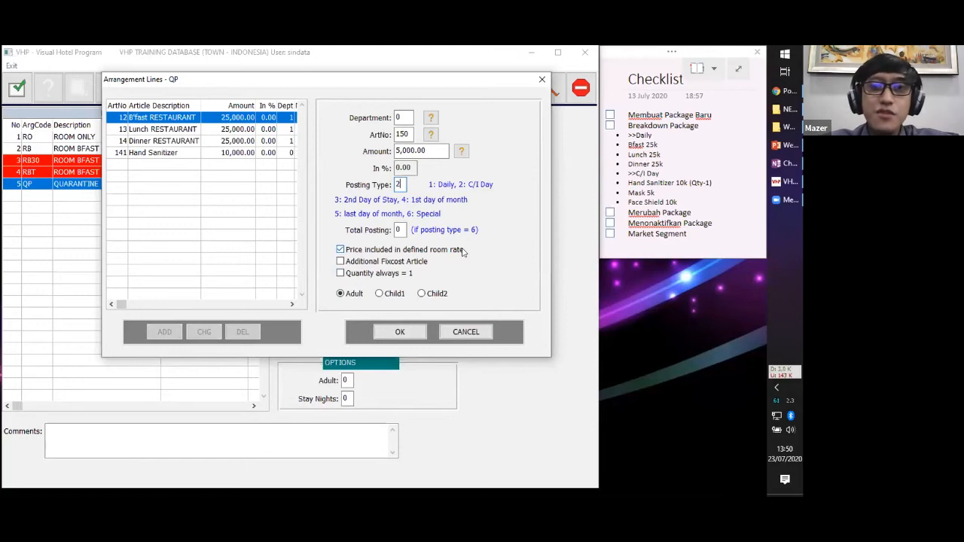
left_click(388, 334)
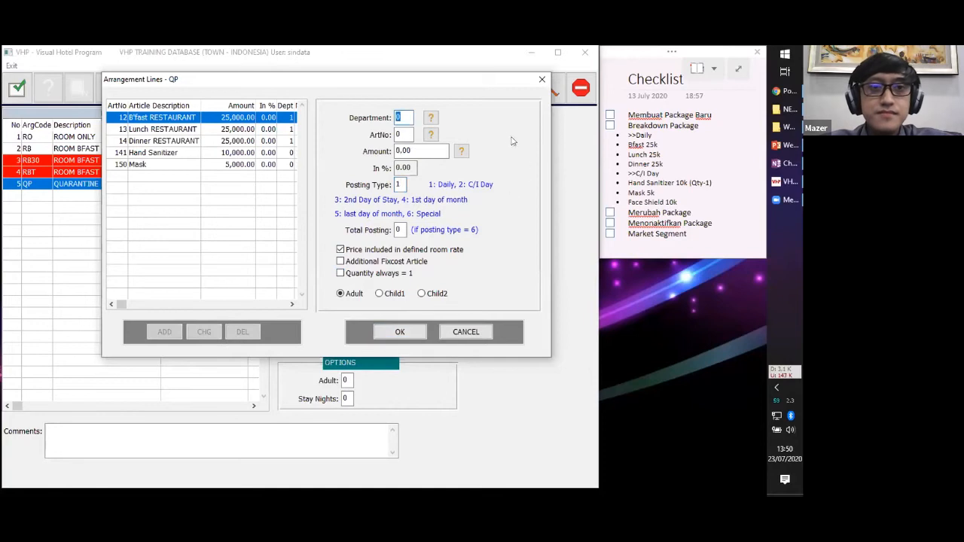
Start another line in department 0 Front Office, search its articles for "face" and choose article 151 Face Shield.
left_click(431, 118)
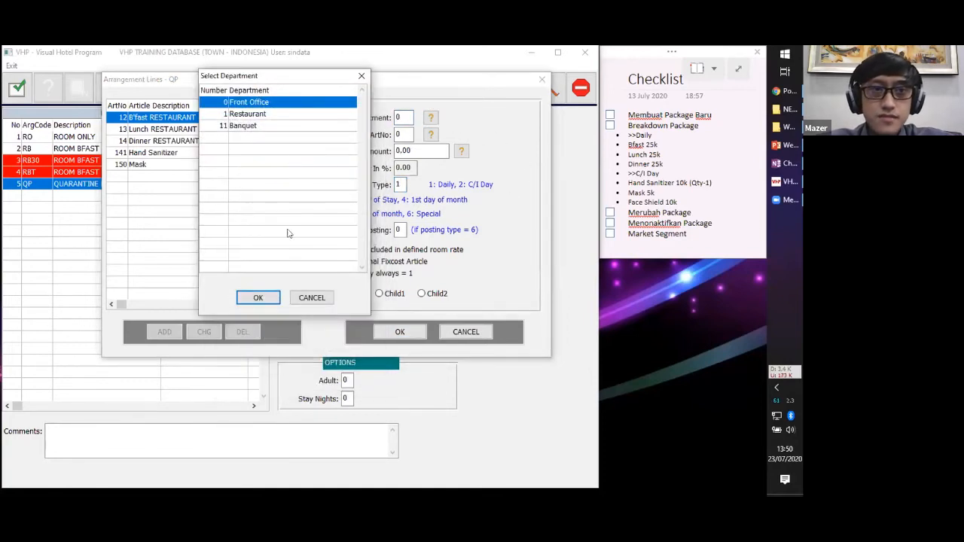
left_click(258, 297)
left_click(433, 136)
left_click_drag(328, 130, 317, 72)
type("face")
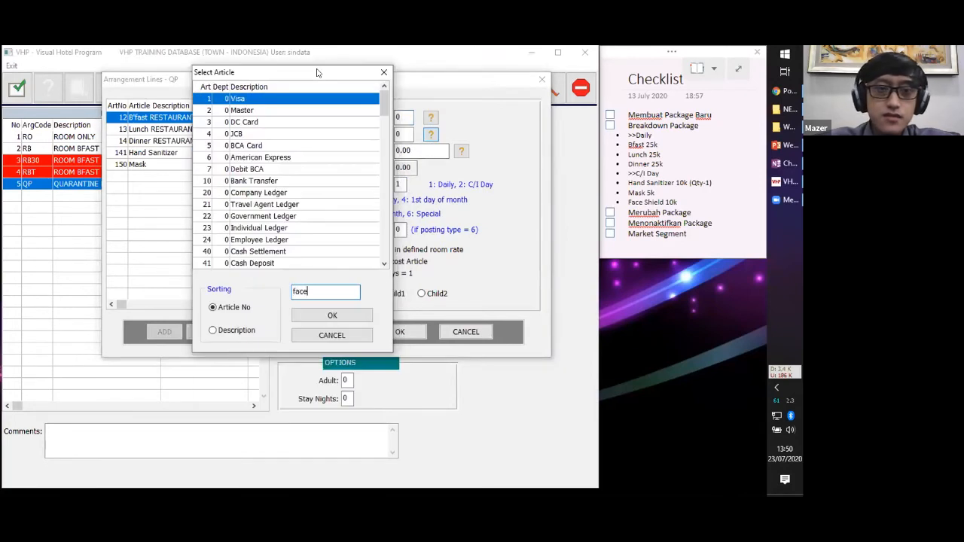
key("Return")
left_click(357, 315)
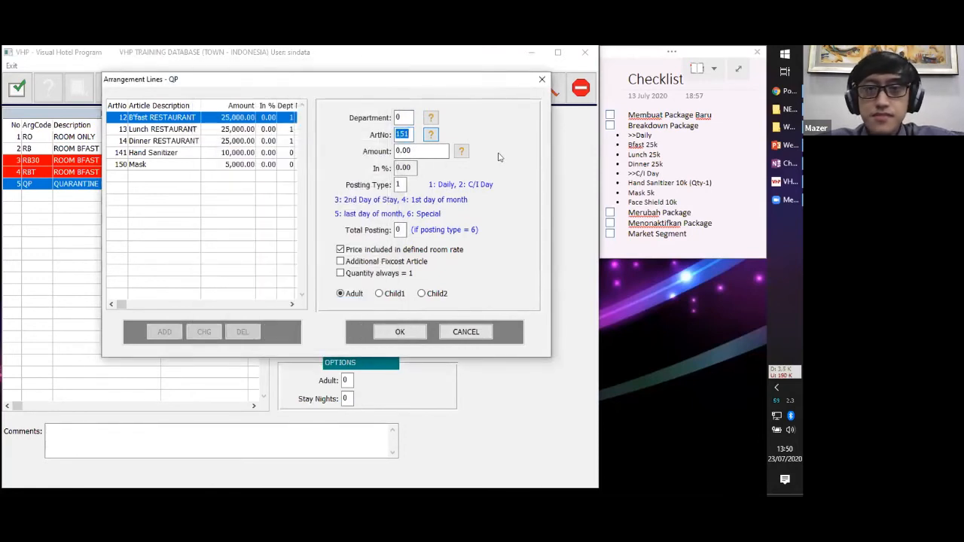
Set the face shield line's amount to 10,000 and save the line.
key("Tab")
type("10000")
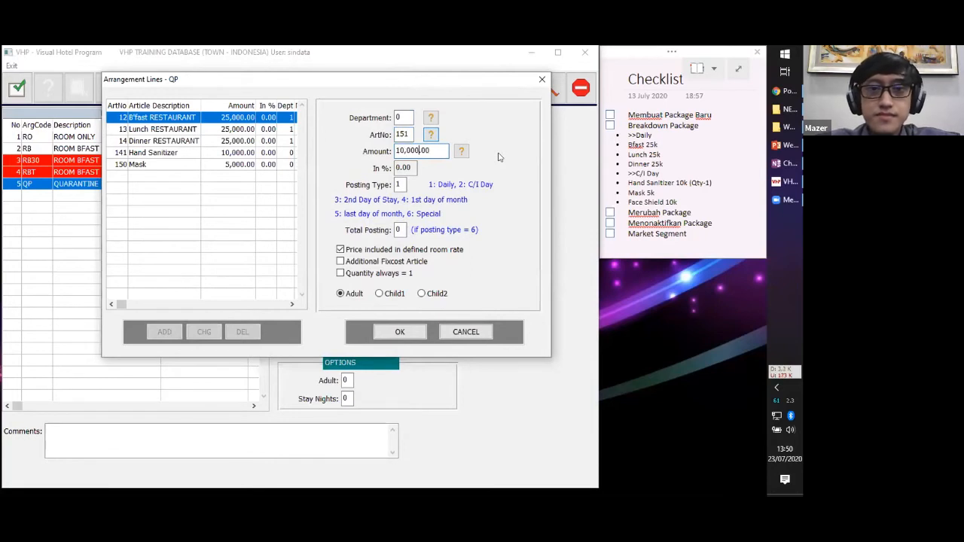
left_click(400, 331)
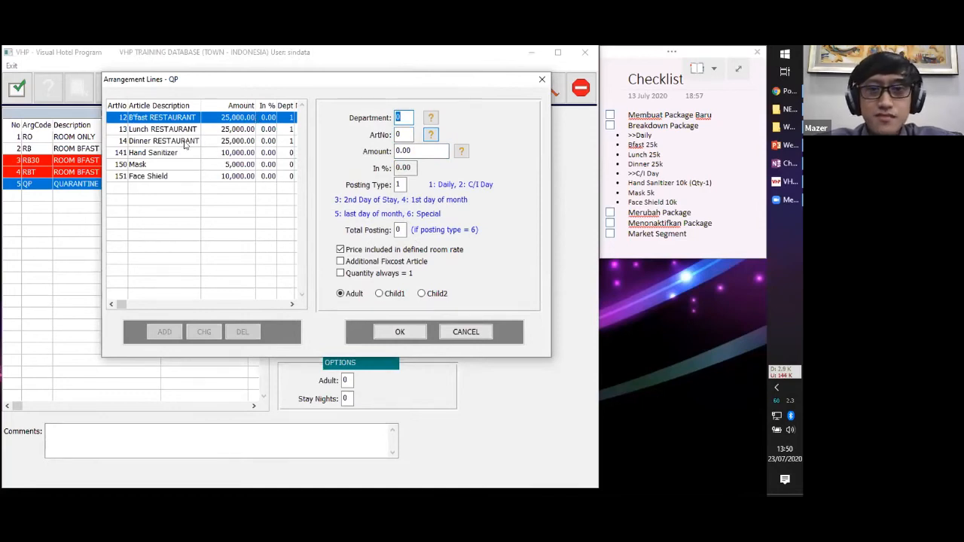
Finish entering arrangement lines, close their window and save the QP arrangement.
left_click(457, 335)
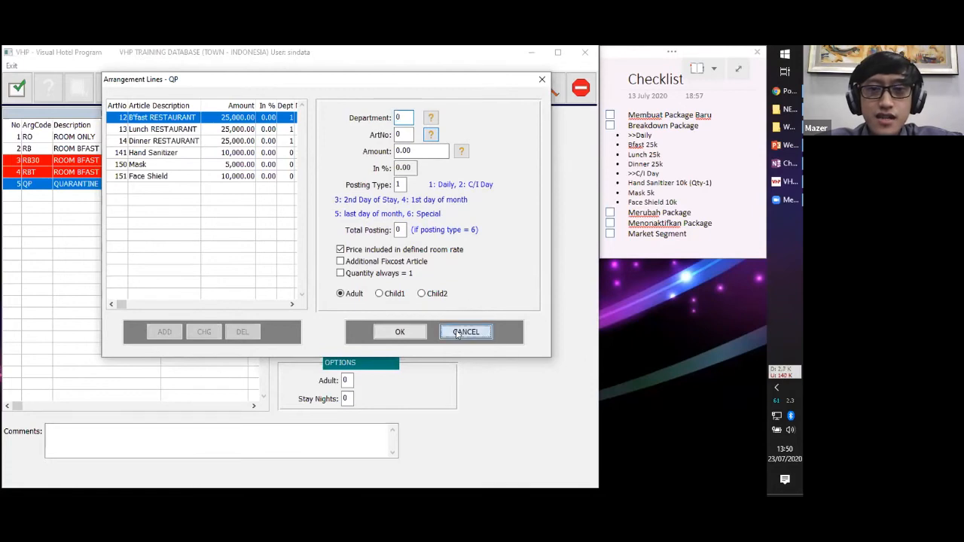
left_click(395, 333)
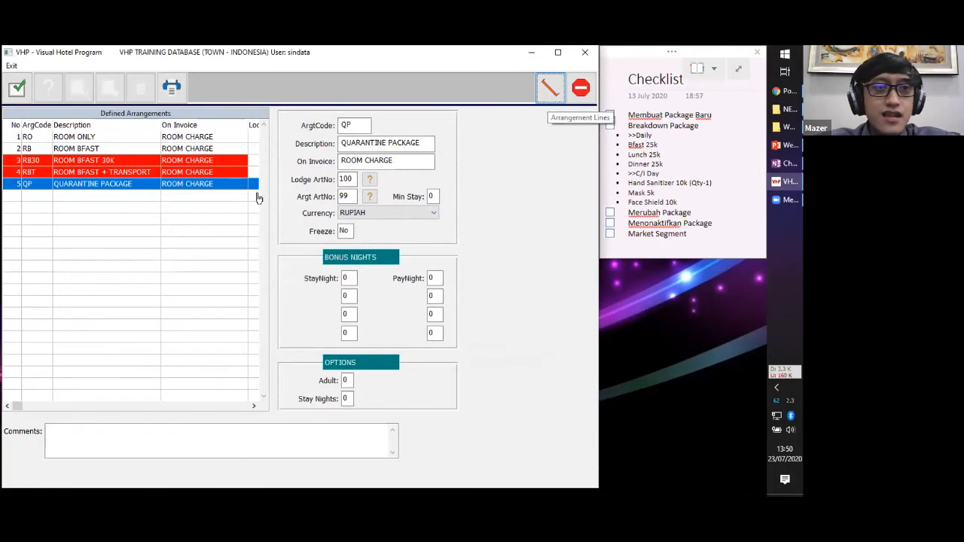
left_click(17, 90)
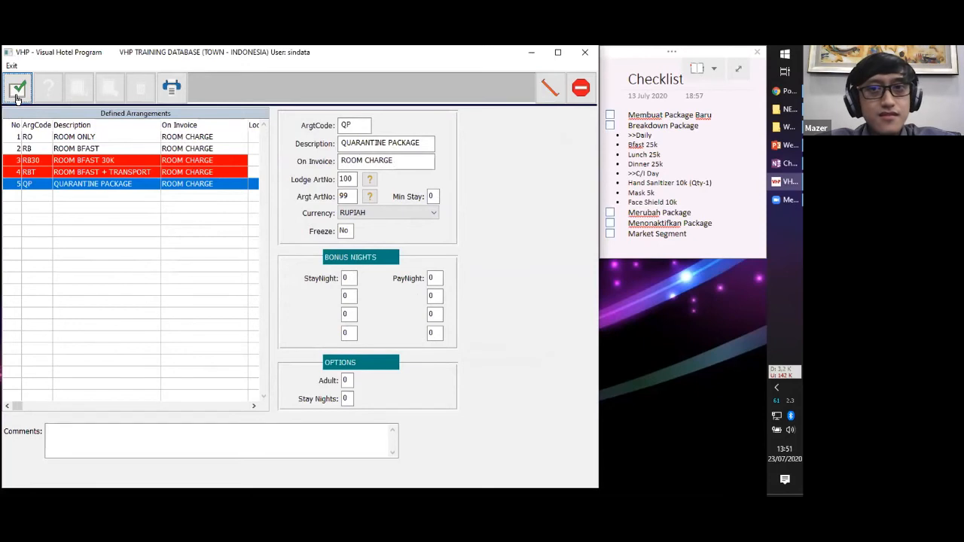
Reopen the Quarantine Package for modification, review its arrangement lines and leave without changes.
left_click(151, 140)
left_click(168, 186)
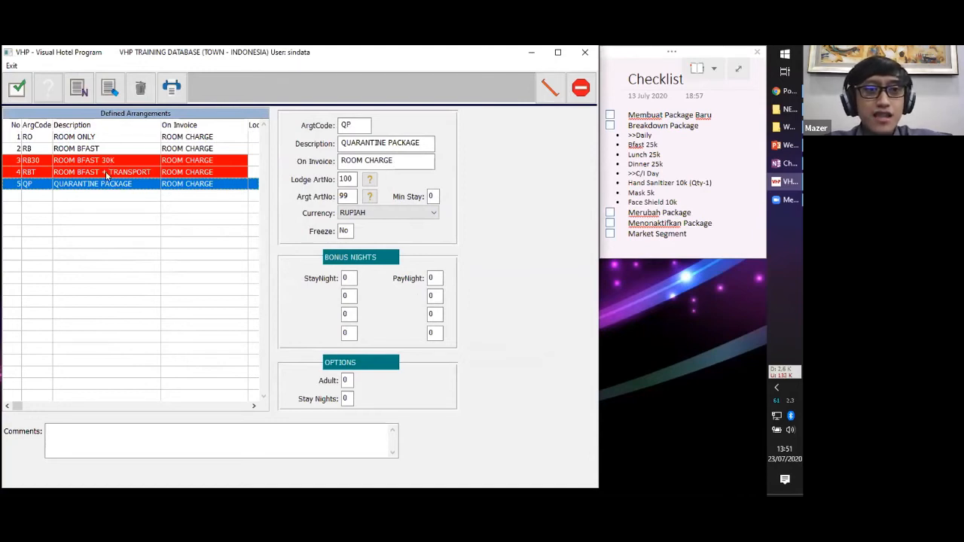
left_click(111, 89)
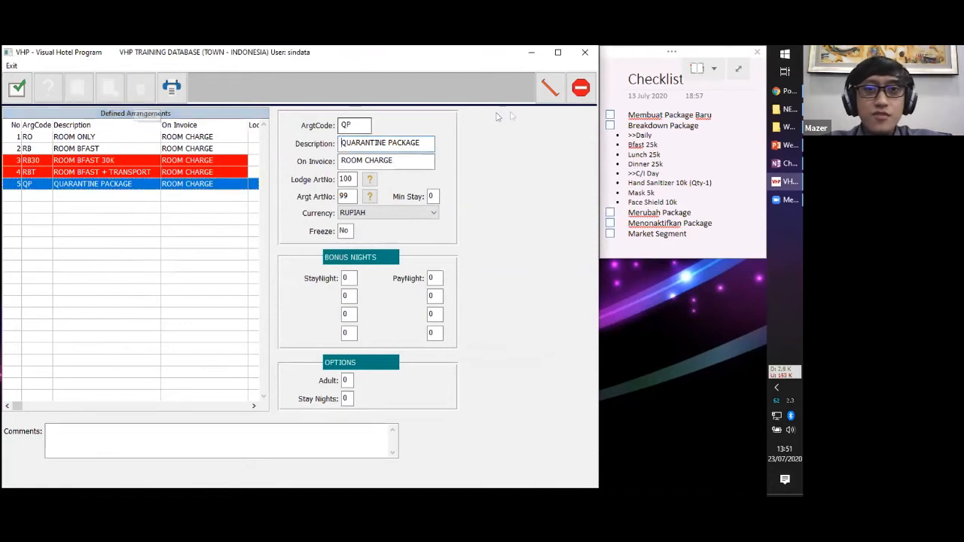
left_click(542, 90)
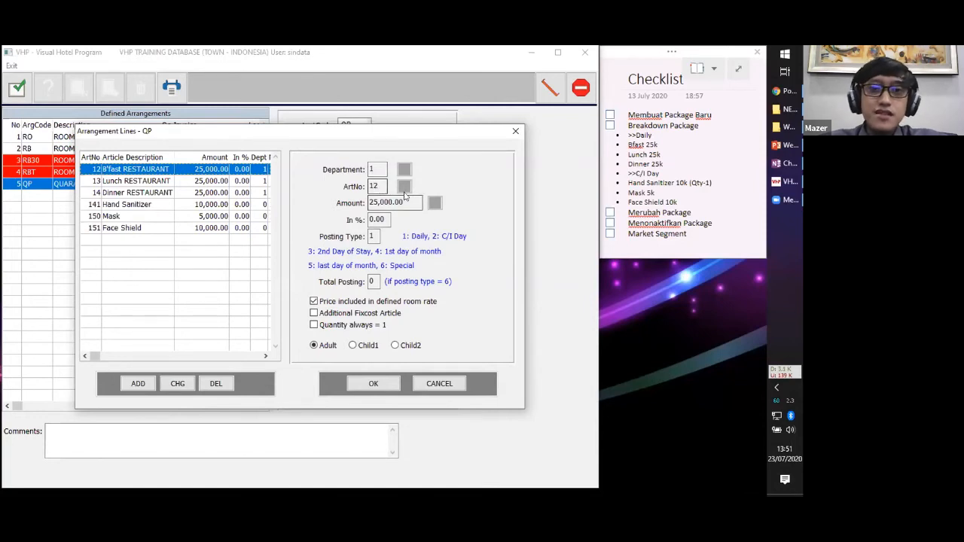
left_click_drag(372, 135, 362, 87)
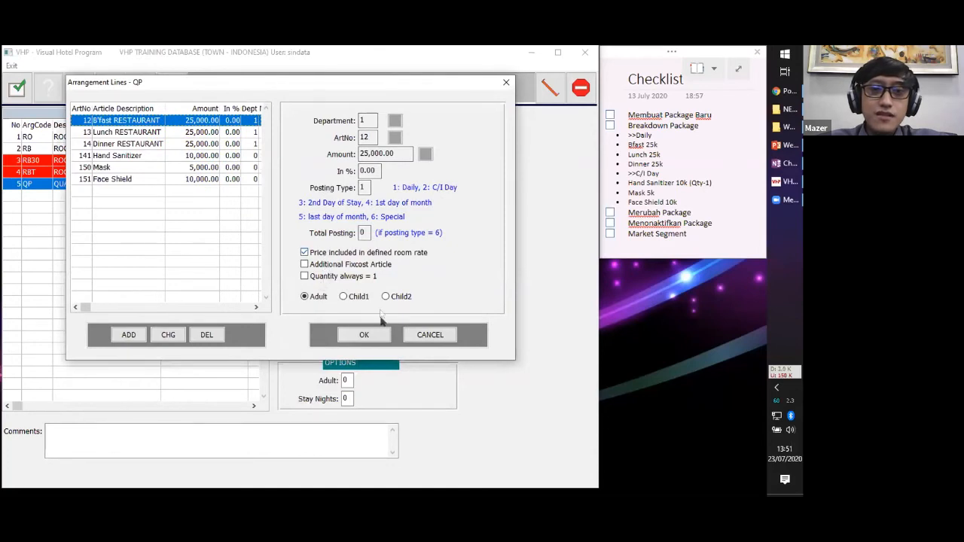
left_click(430, 334)
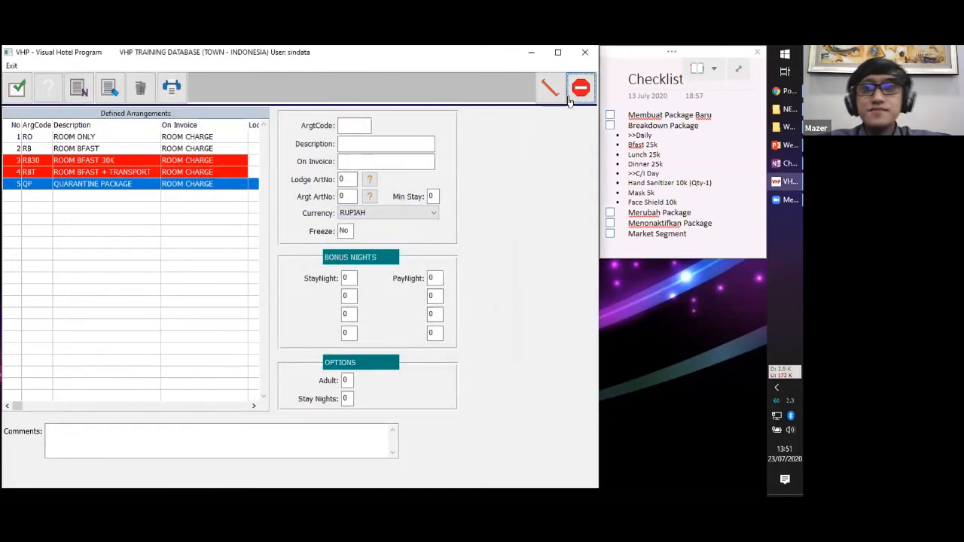
Open the QP Quarantine Package for modification and bring up its arrangement lines.
left_click(189, 149)
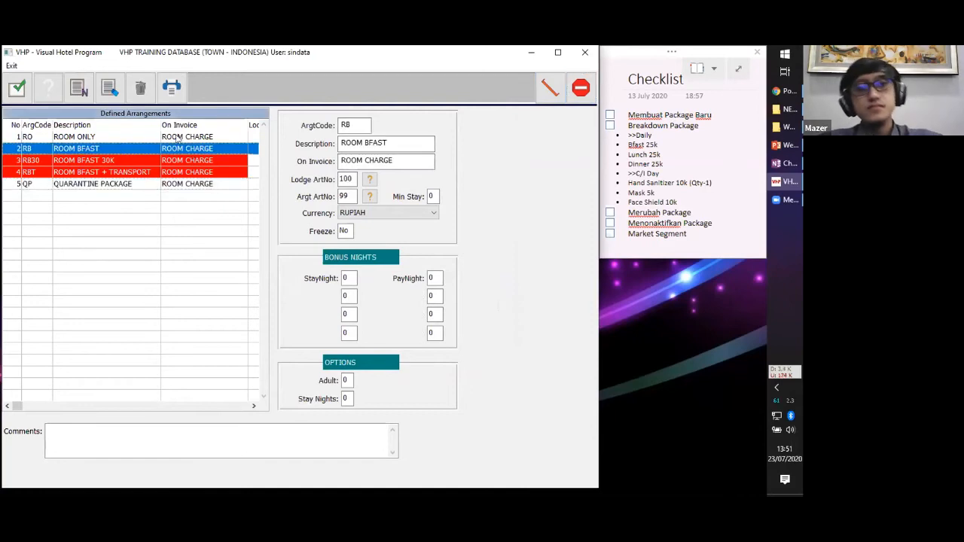
left_click(196, 185)
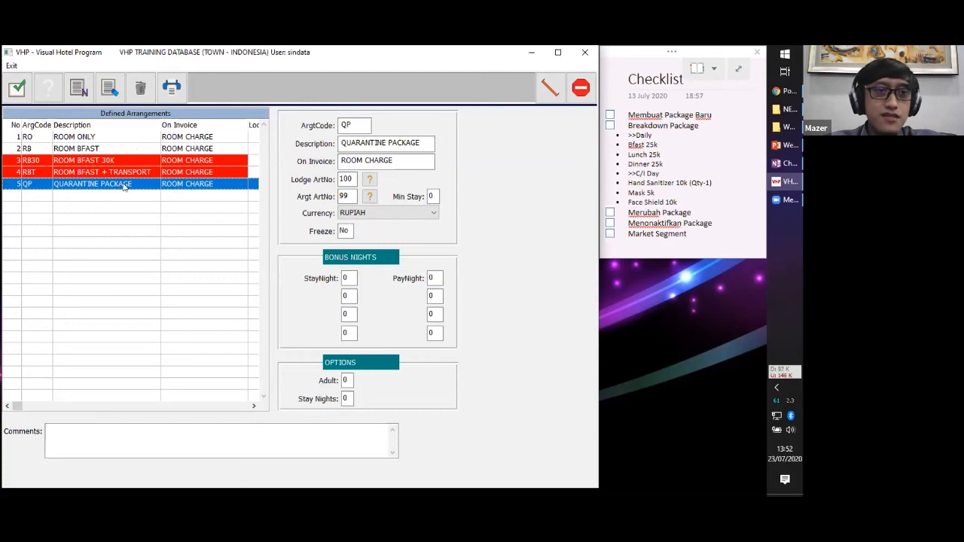
left_click(109, 96)
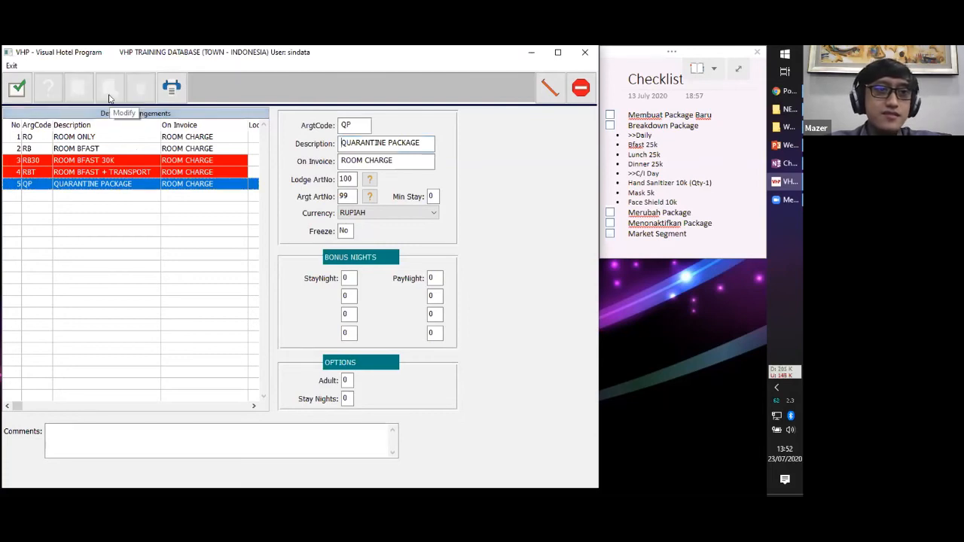
left_click(544, 102)
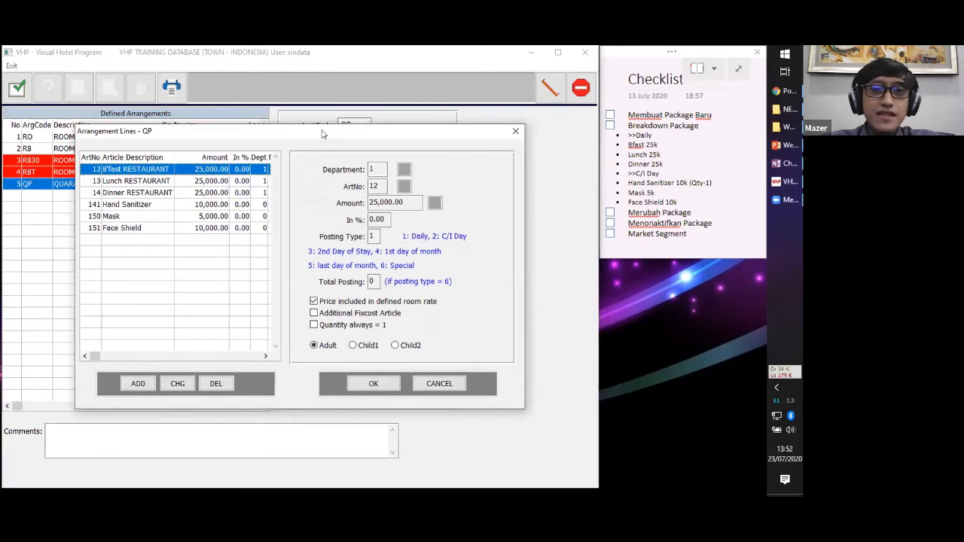
left_click_drag(322, 133, 390, 85)
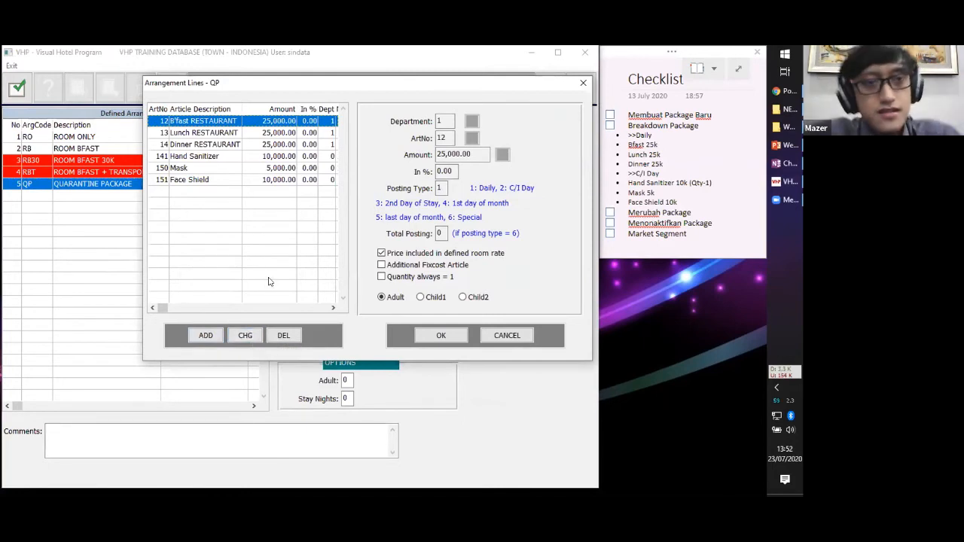
Change the Hand Sanitizer line's amount to 20,000 and save the line.
left_click(227, 157)
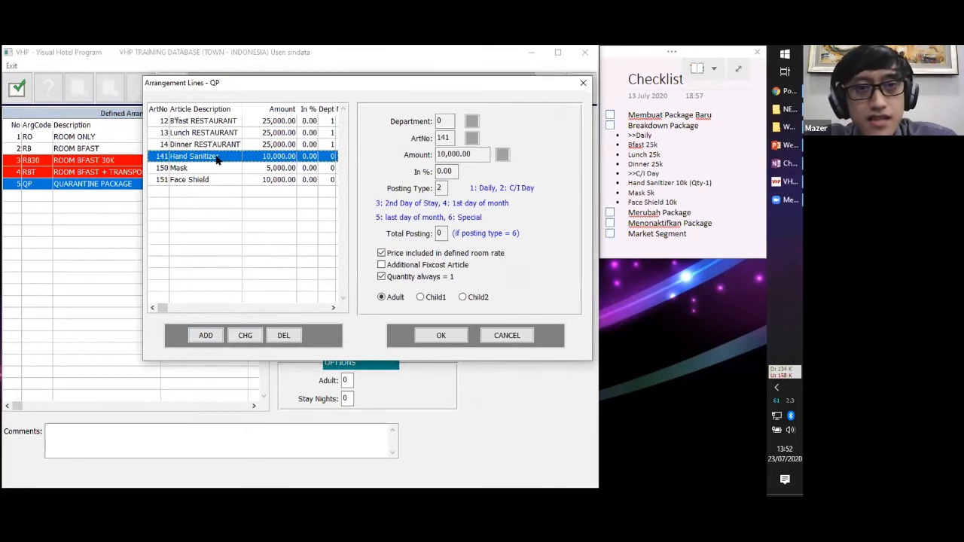
left_click(246, 335)
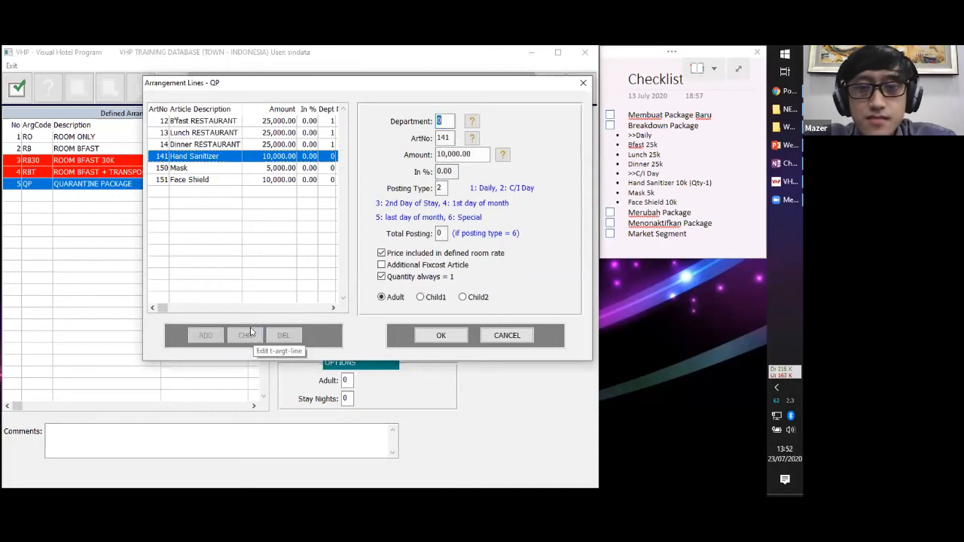
key("Tab")
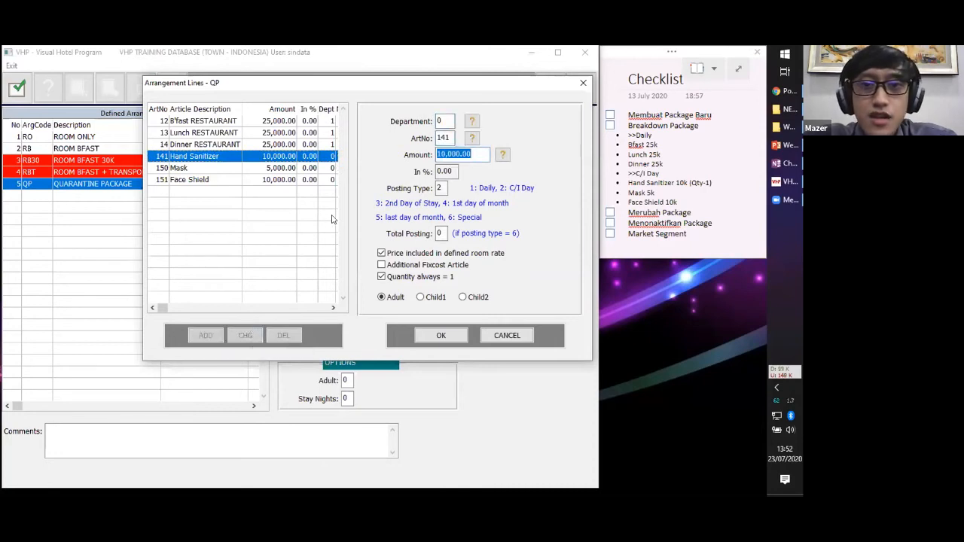
type("20,000")
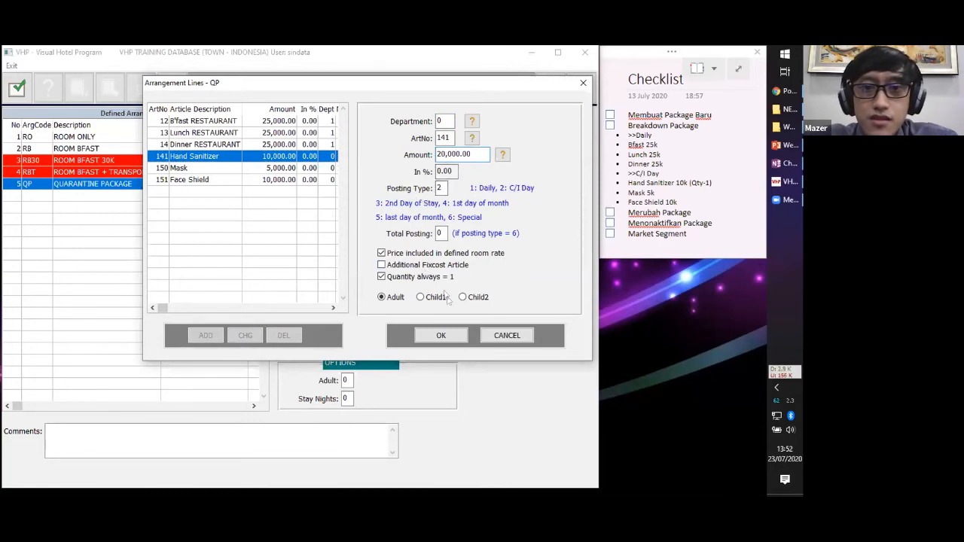
left_click(434, 334)
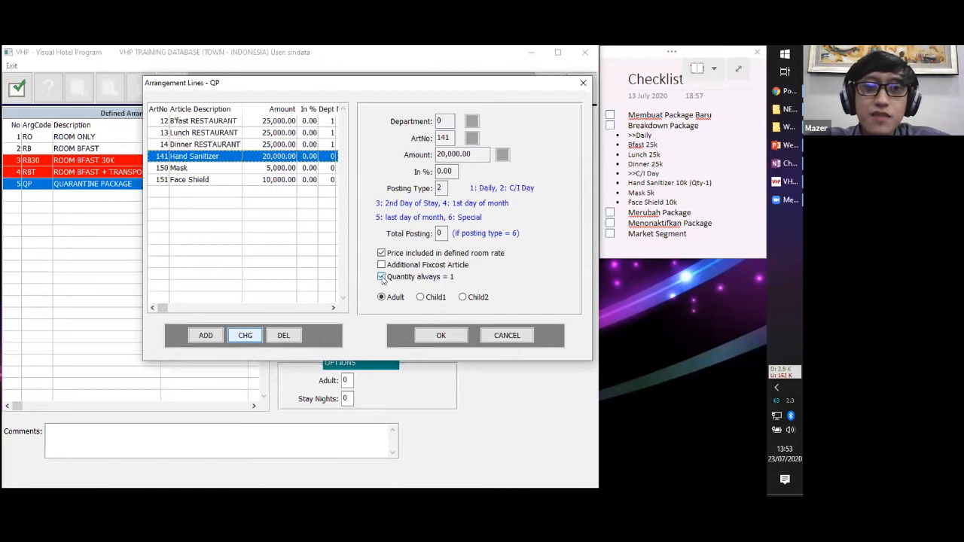
Compare the settings of the Mask and Hand Sanitizer lines.
left_click(277, 169)
left_click(269, 156)
left_click(274, 167)
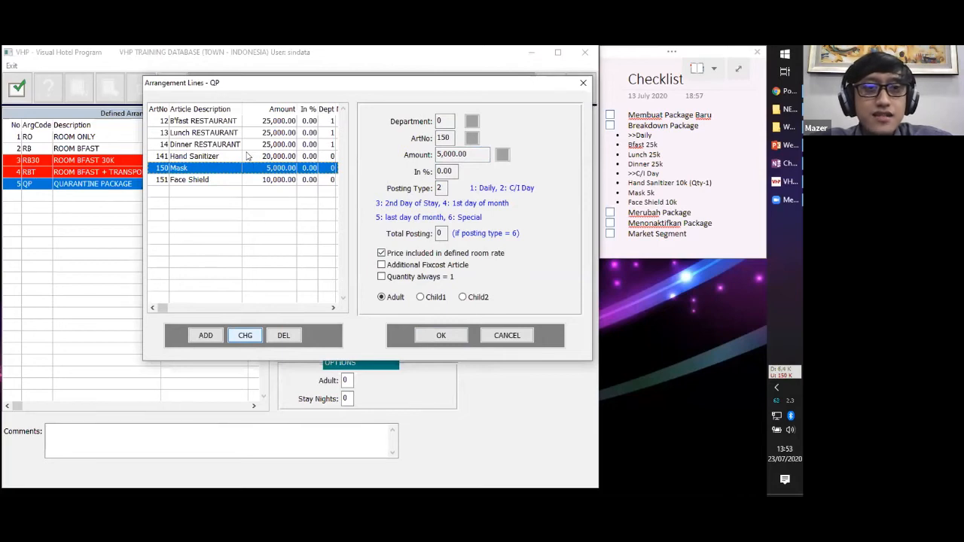
Delete the Face Shield line from the Quarantine Package's arrangement lines and save the package.
left_click(258, 157)
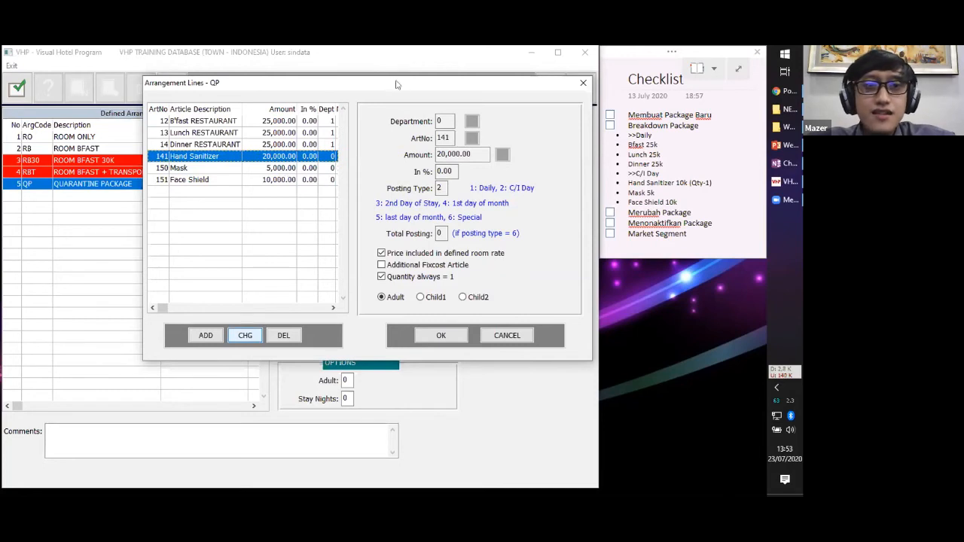
left_click_drag(386, 83, 379, 78)
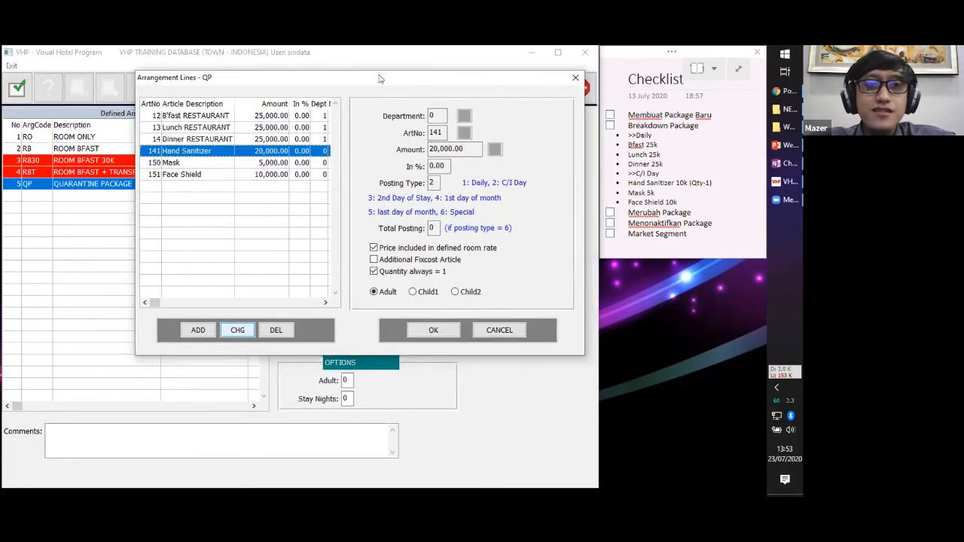
left_click(285, 174)
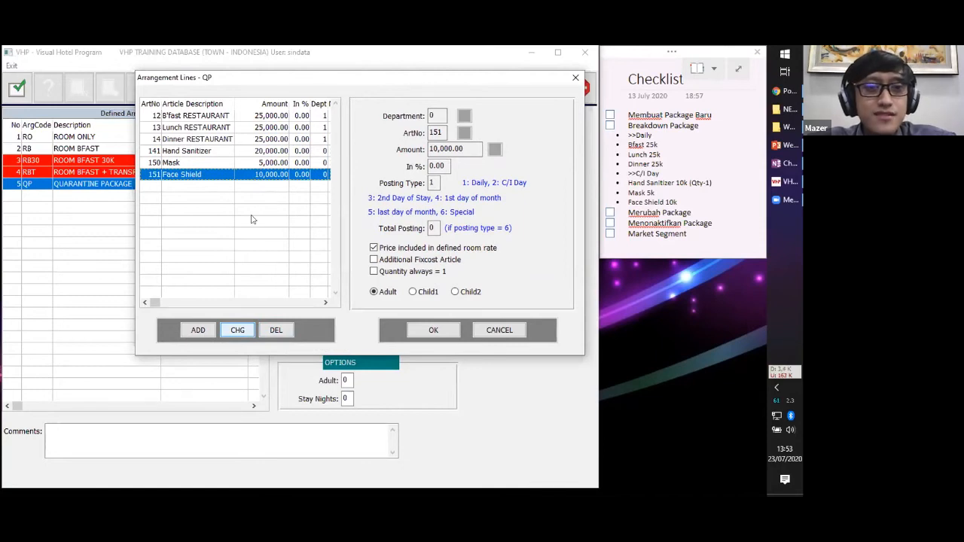
left_click(285, 328)
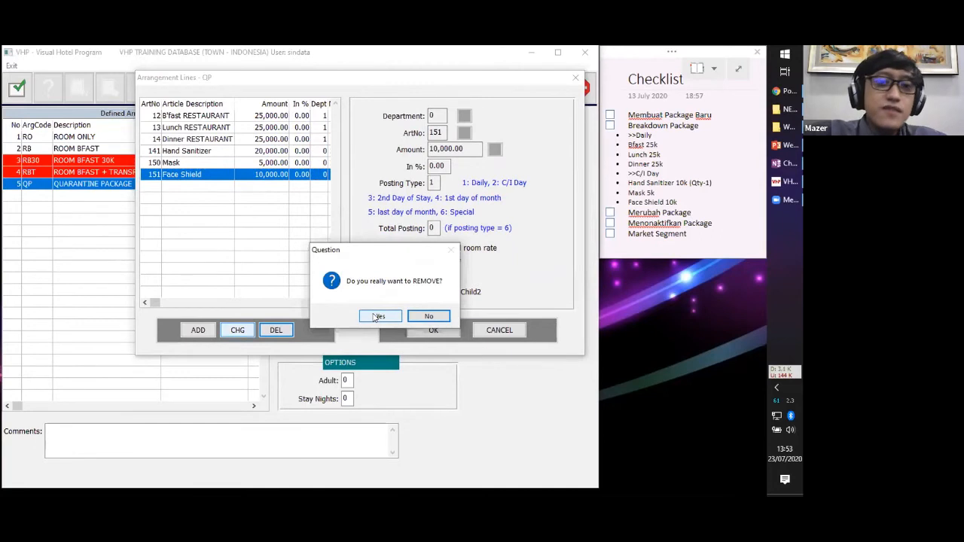
left_click(374, 317)
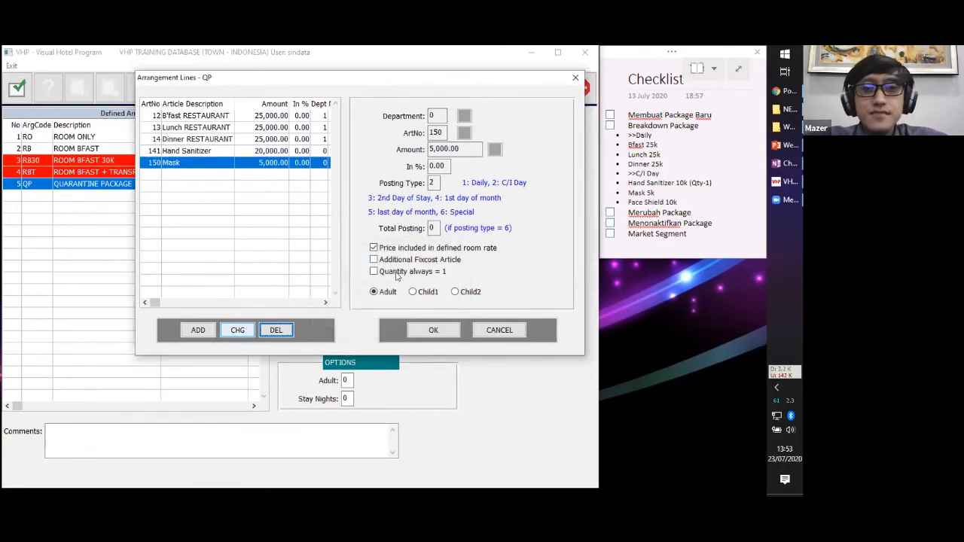
left_click(434, 329)
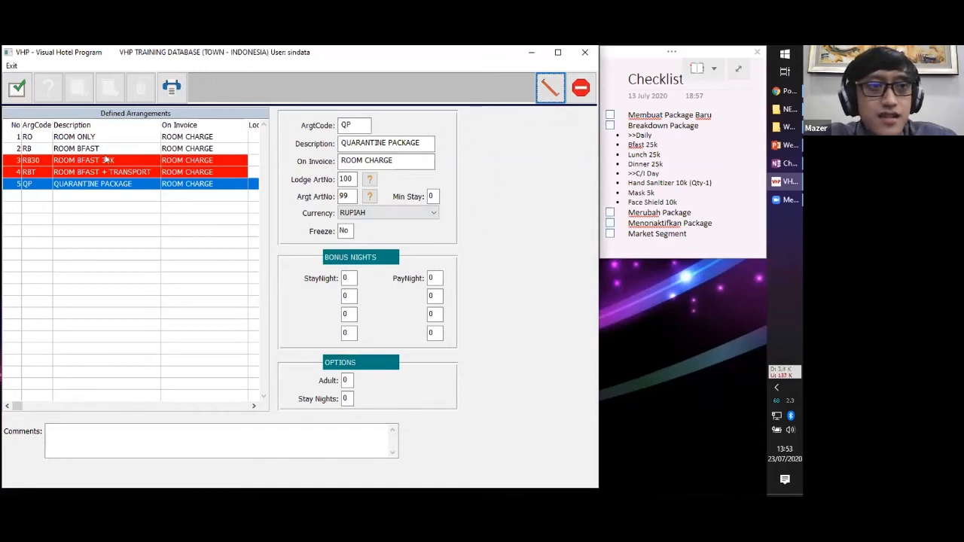
left_click(17, 98)
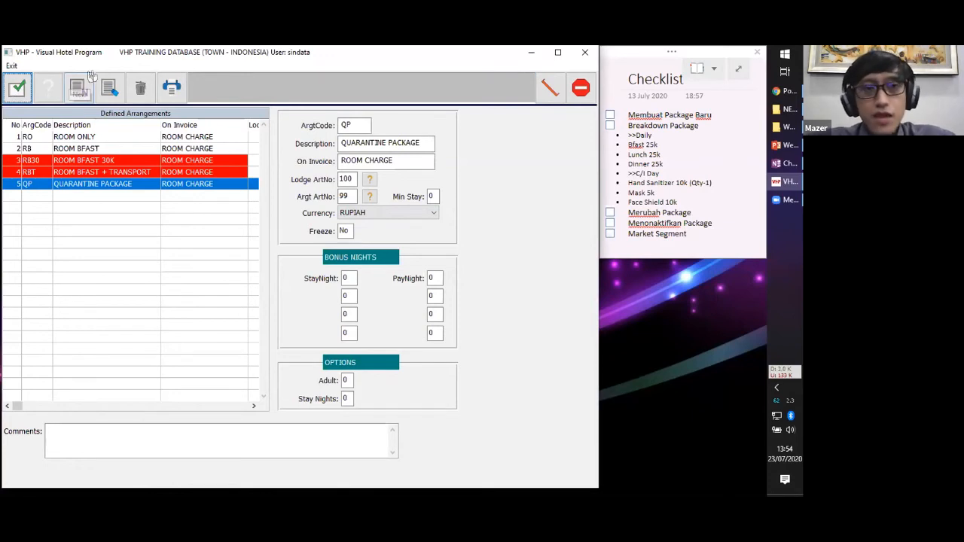
Reopen the Quarantine Package's arrangement lines, review the Hand Sanitizer and Mask lines, and leave the package without changes.
left_click(109, 87)
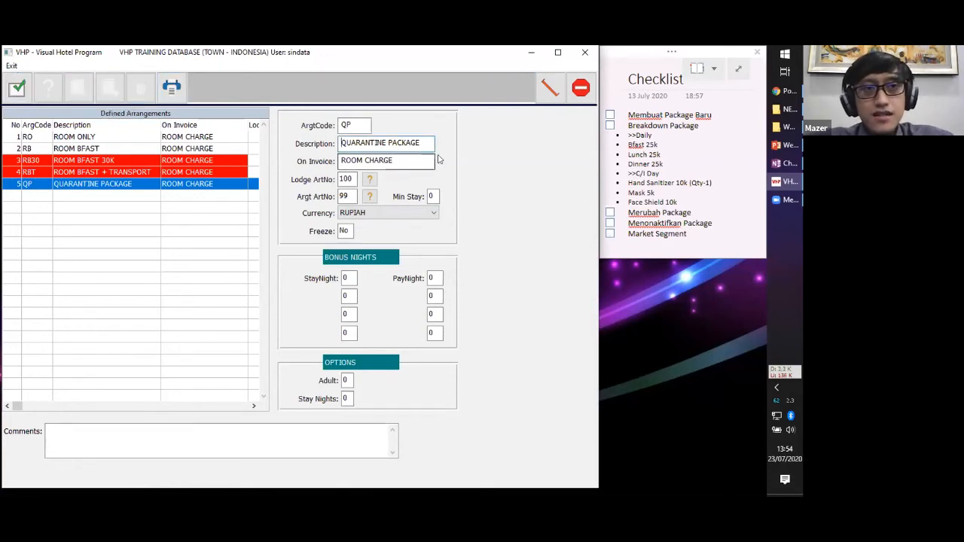
left_click(548, 92)
left_click_drag(305, 131, 306, 84)
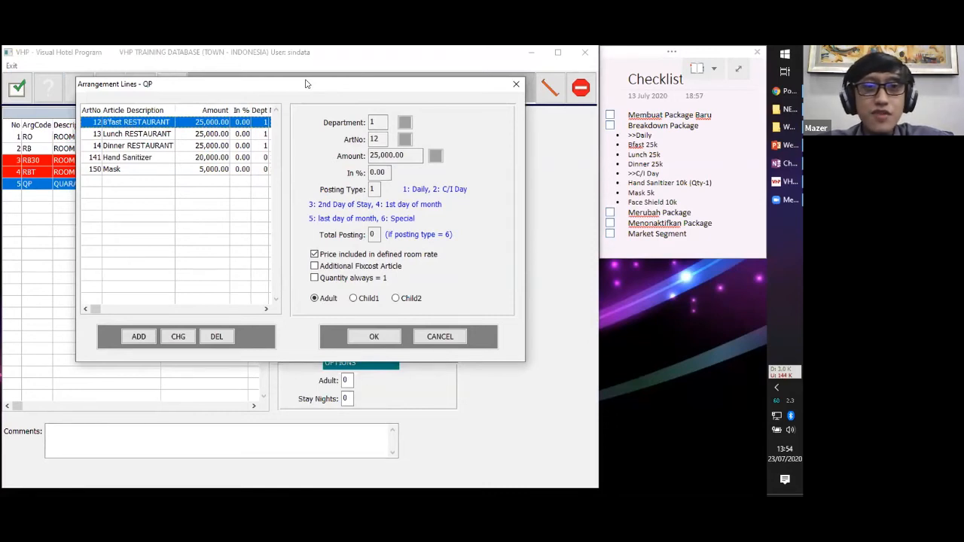
left_click(196, 159)
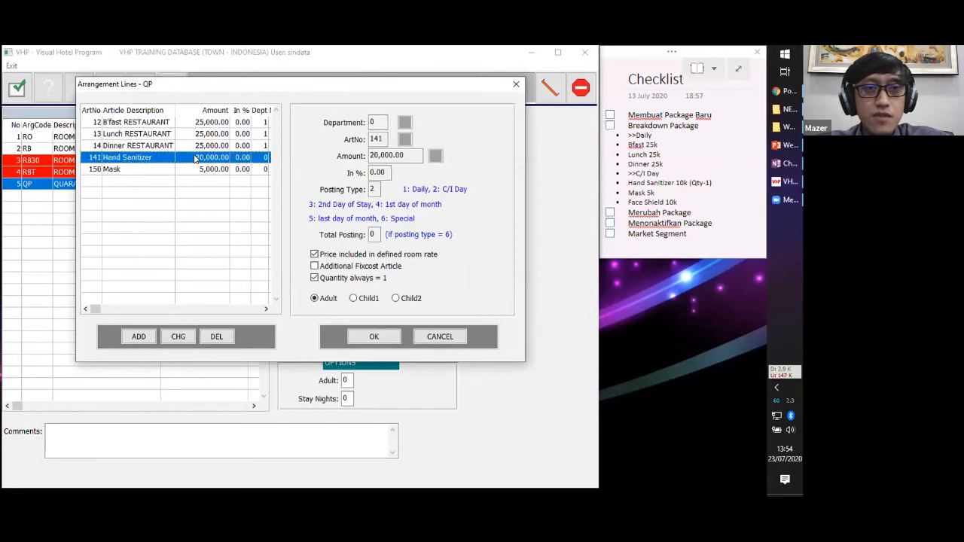
left_click(201, 168)
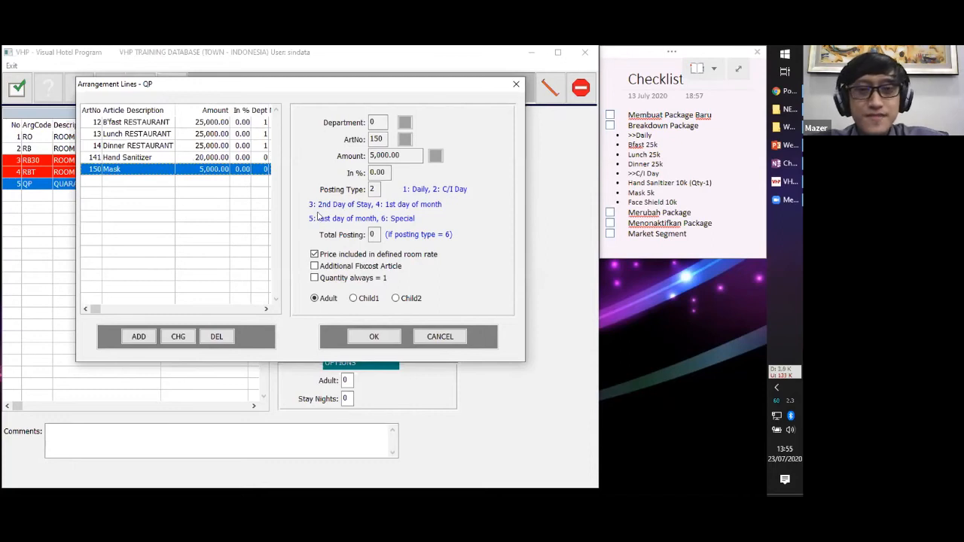
left_click(392, 337)
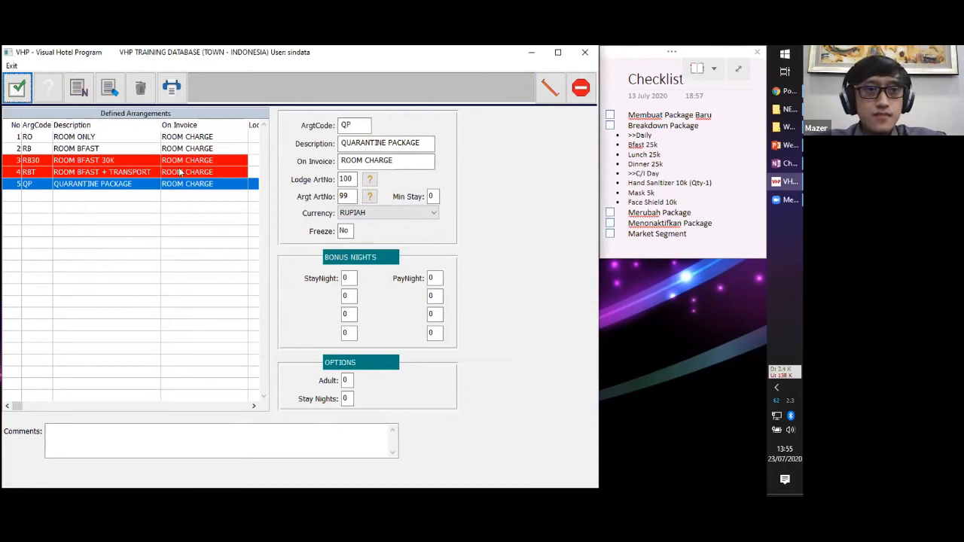
Browse the defined arrangements RO, RB, RB30, RBT and QP and compare their details, including the Freeze setting.
left_click(143, 139)
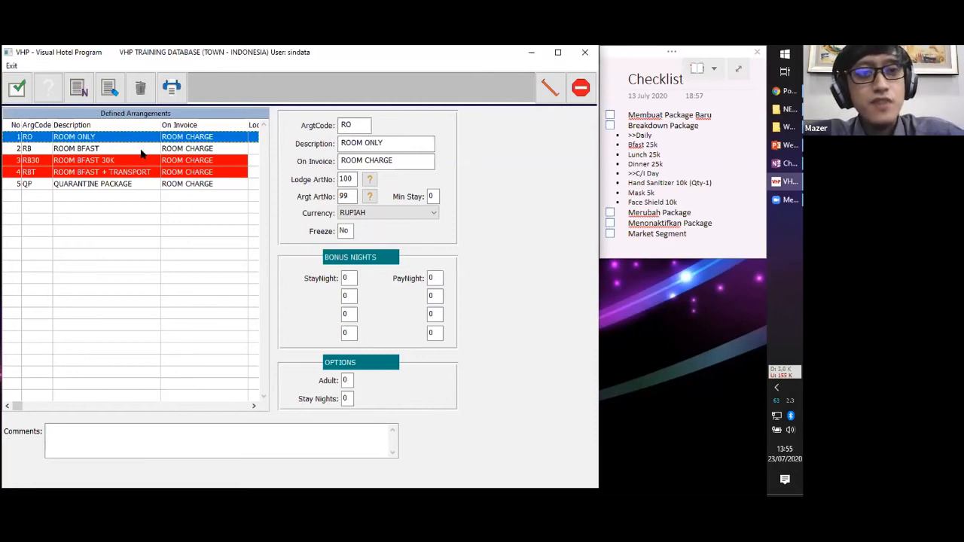
left_click(141, 151)
left_click(136, 138)
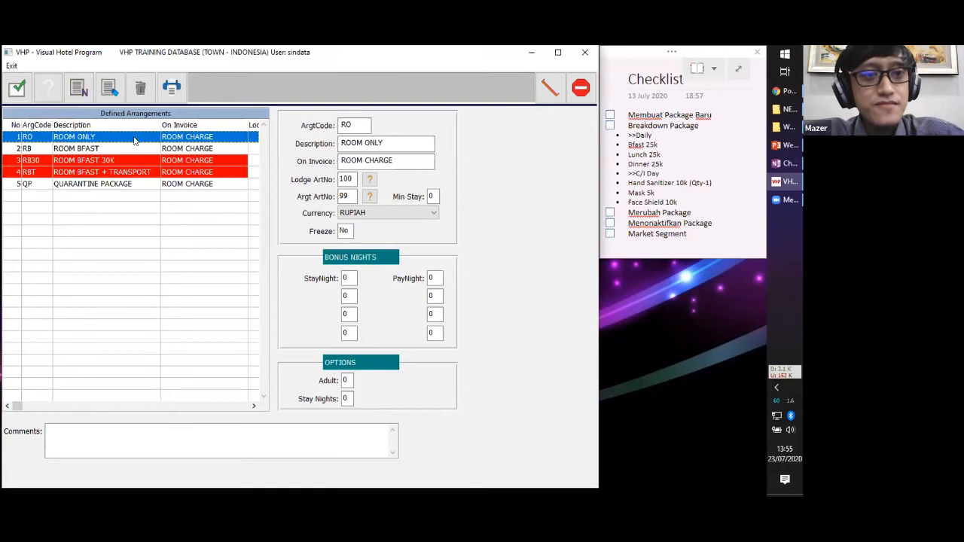
left_click(136, 149)
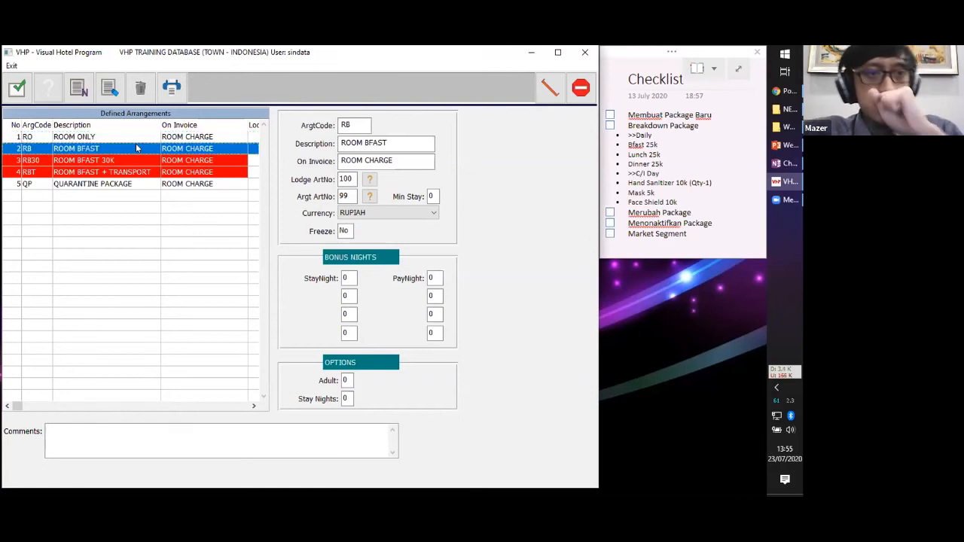
left_click(125, 140)
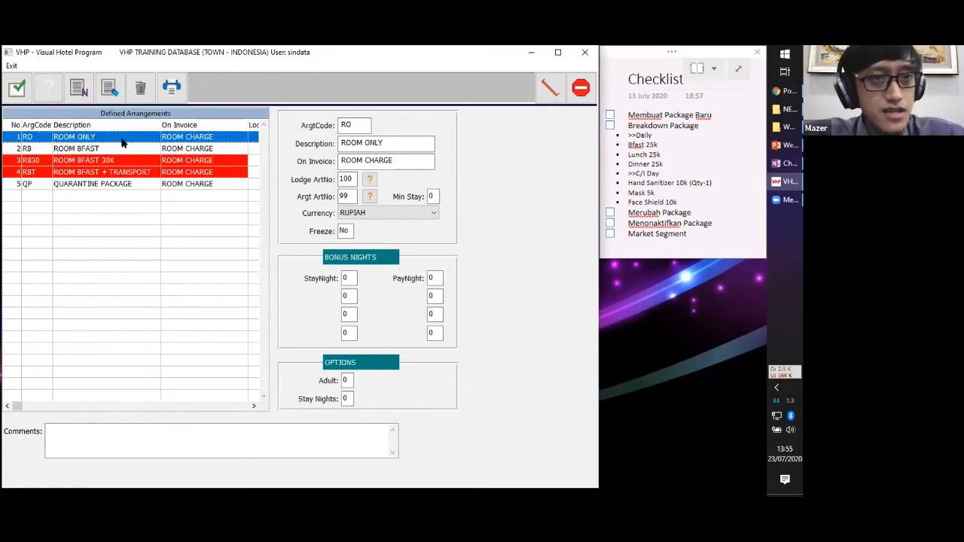
left_click(124, 151)
left_click(123, 159)
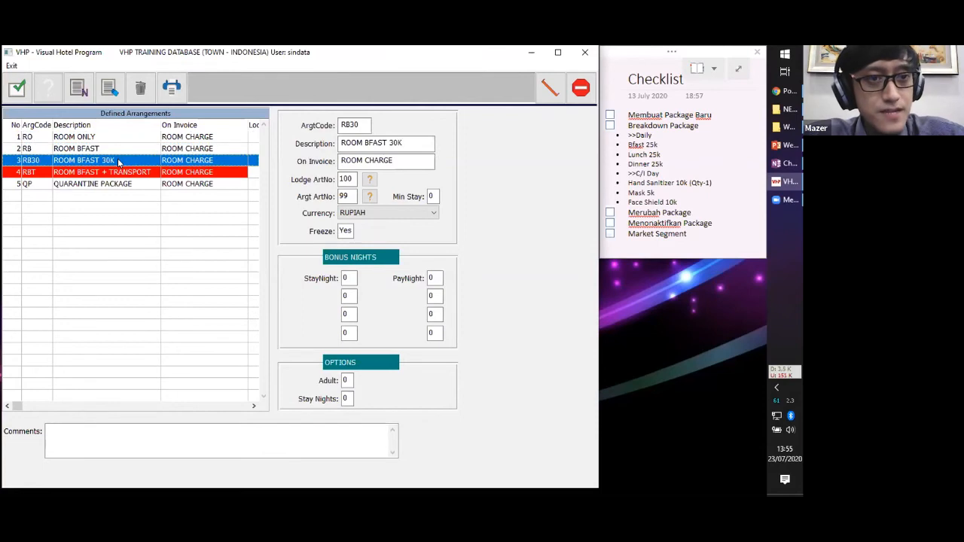
left_click(113, 171)
left_click(102, 151)
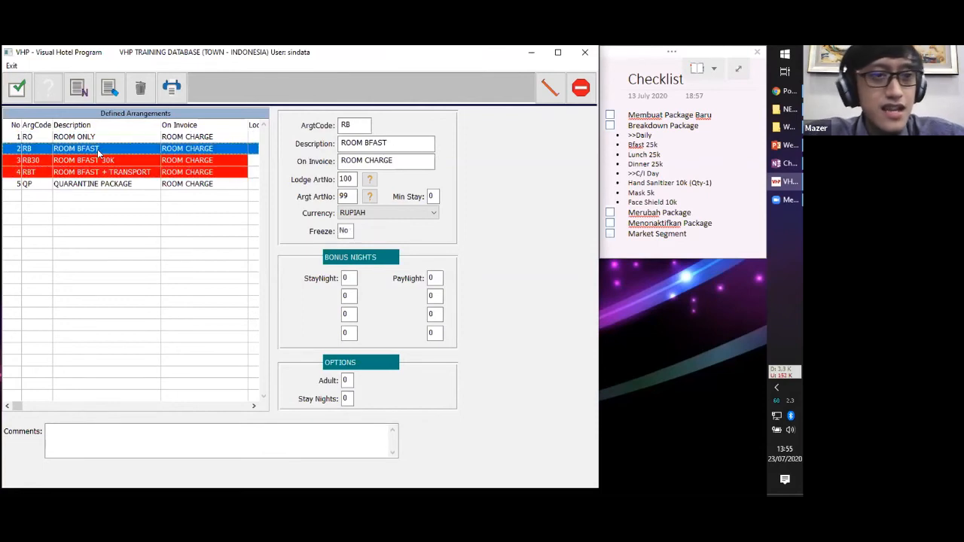
left_click(89, 139)
left_click(96, 150)
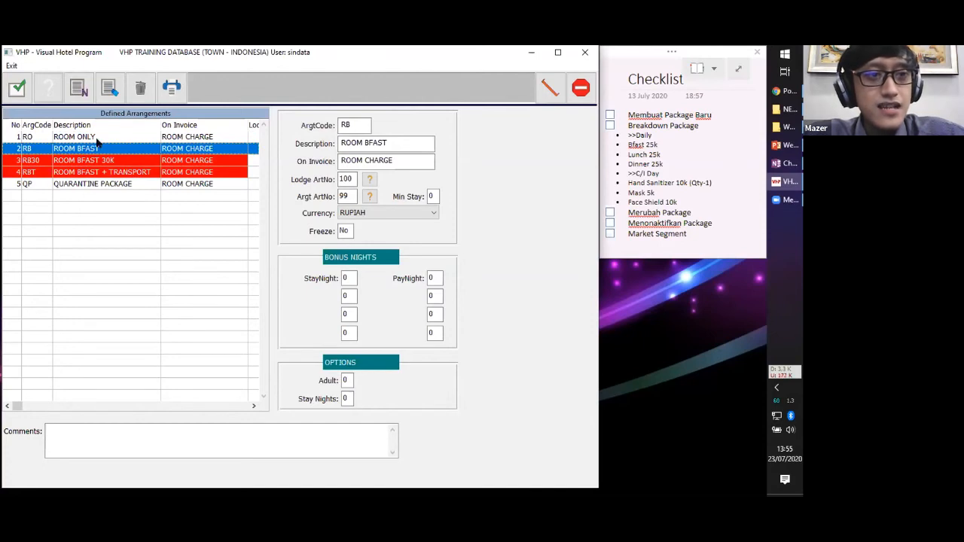
left_click(97, 139)
left_click(100, 160)
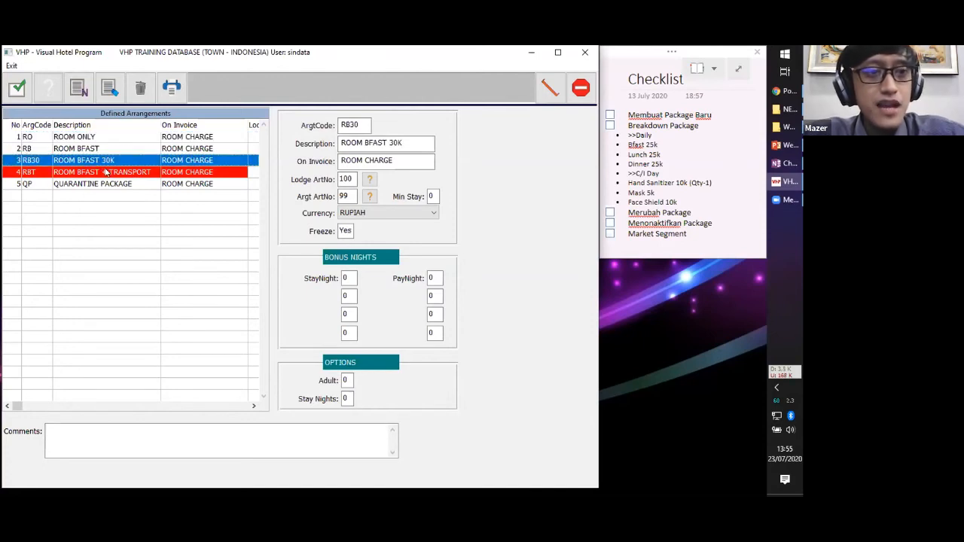
left_click(107, 172)
left_click(114, 182)
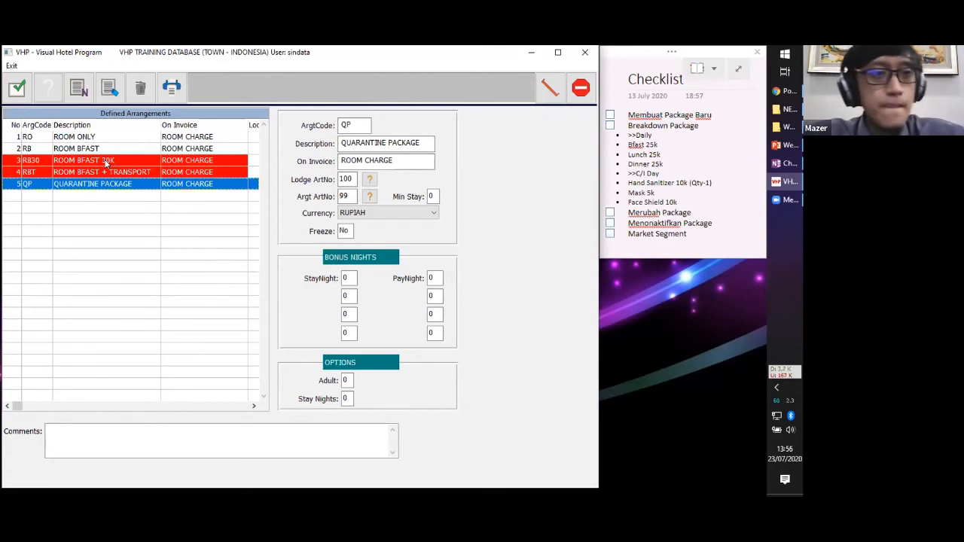
left_click(105, 163)
left_click(96, 147)
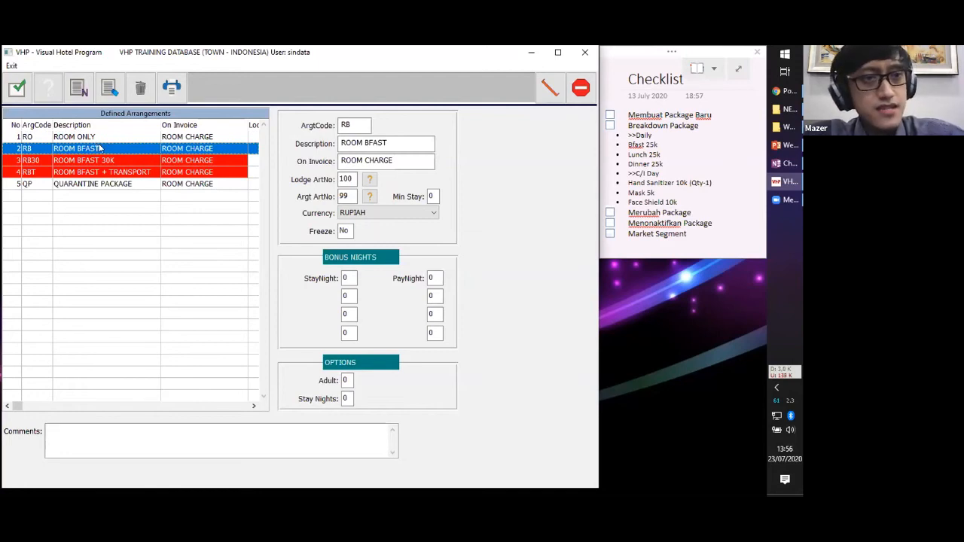
left_click(110, 90)
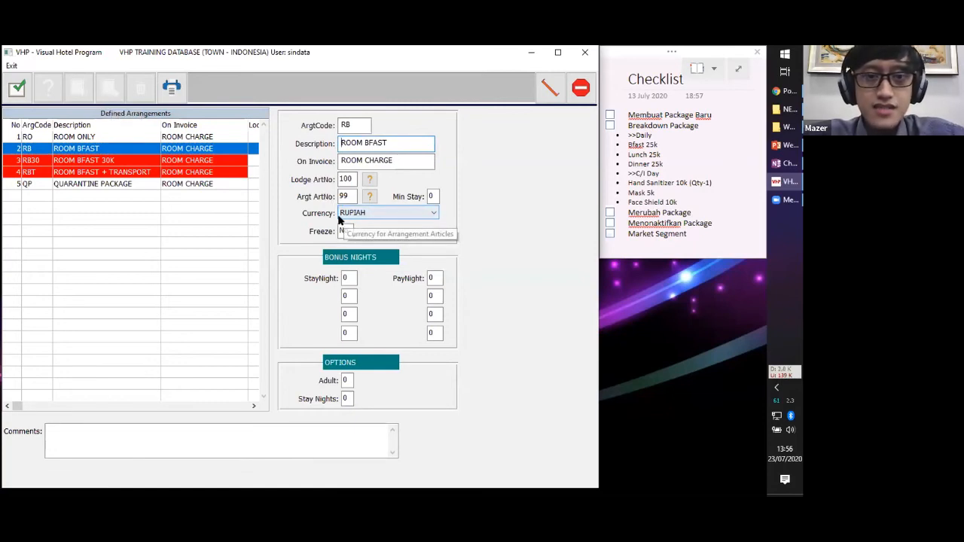
left_click_drag(349, 232, 335, 234)
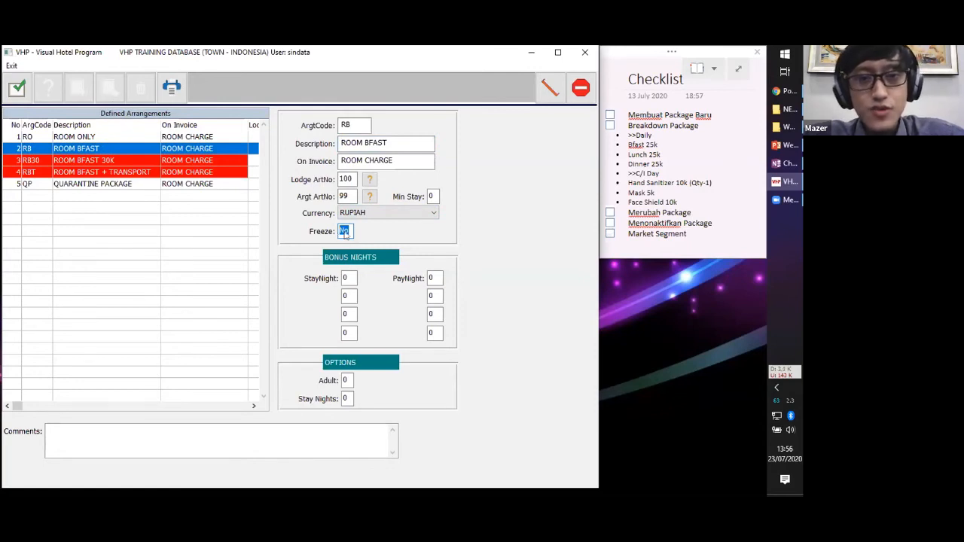
left_click(347, 233)
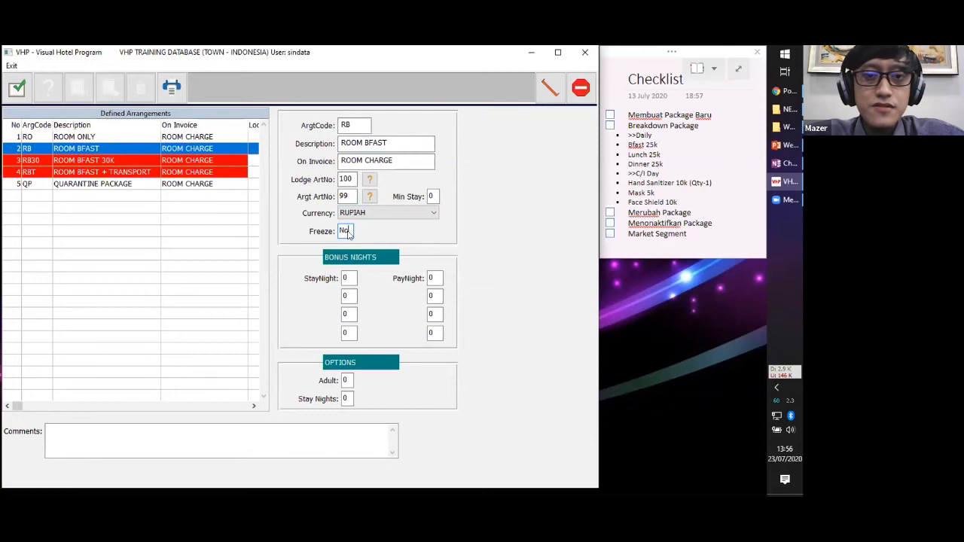
left_click(578, 88)
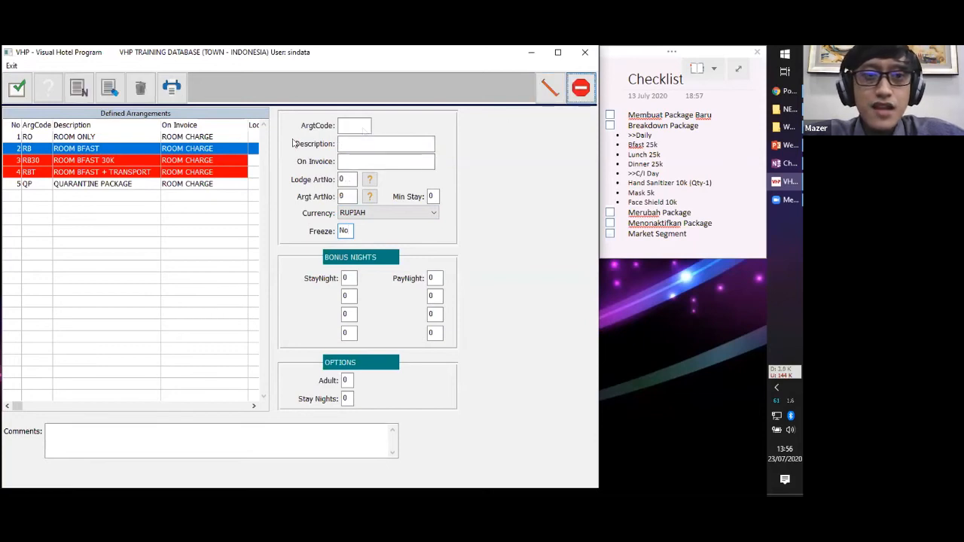
left_click(224, 163)
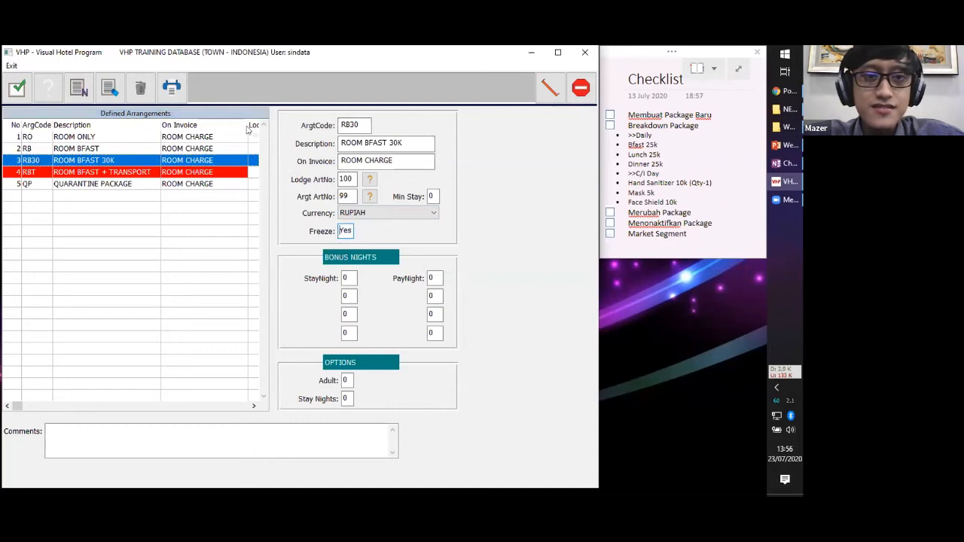
Modify the ROOM BFAST (RB) arrangement by setting Freeze to Yes, and save it.
left_click(196, 148)
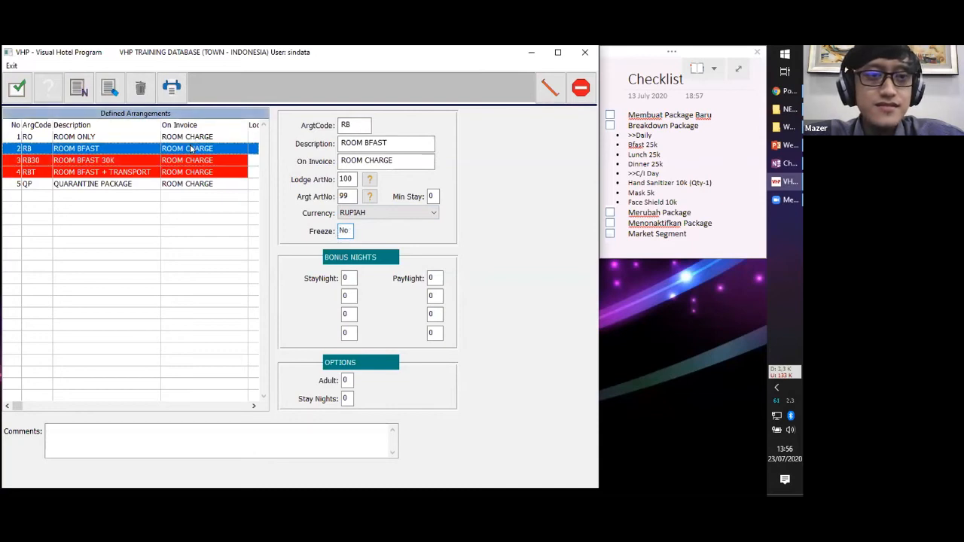
left_click(109, 89)
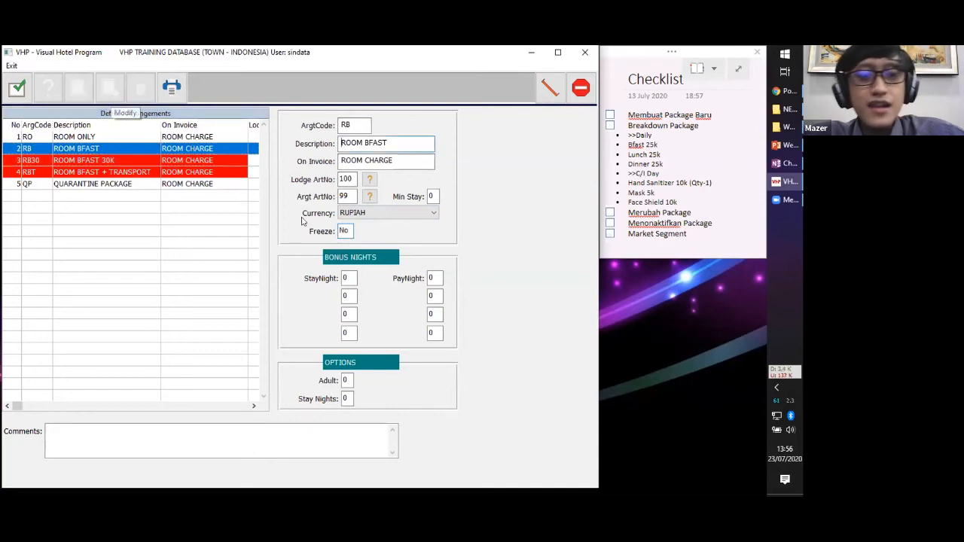
left_click(346, 232)
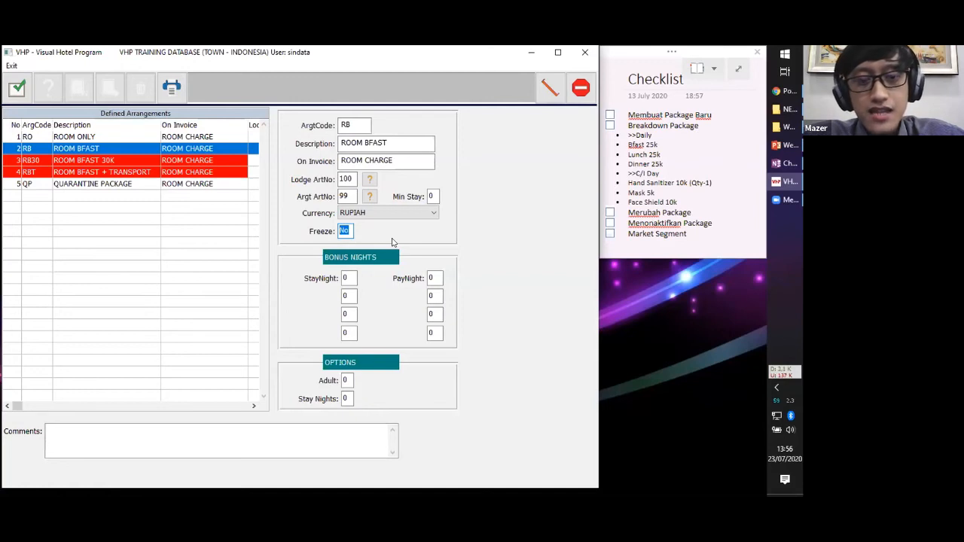
type("Yes")
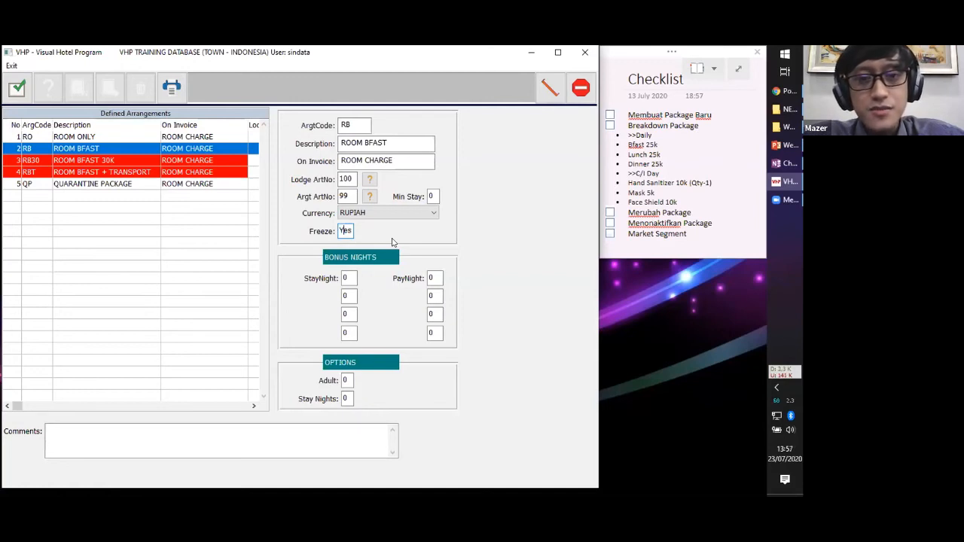
double_click(344, 232)
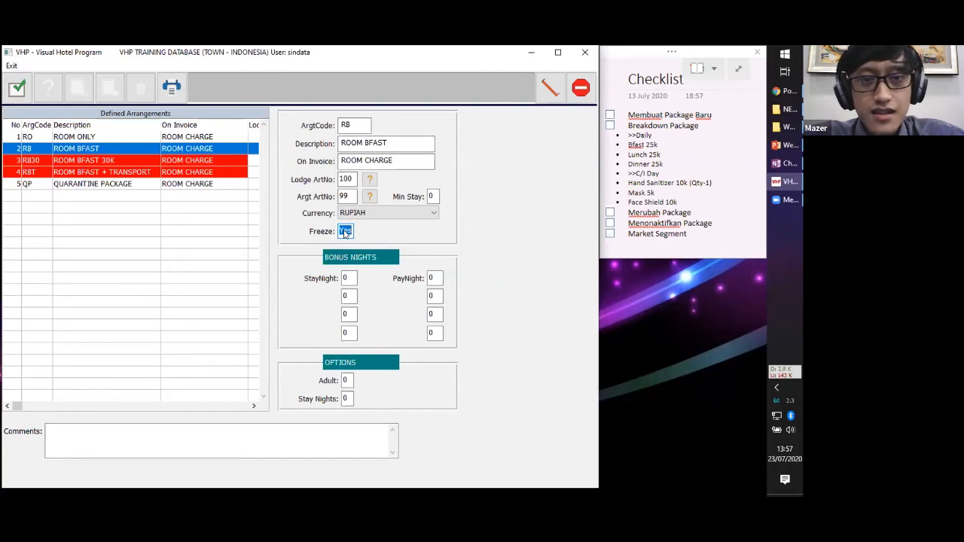
type("No")
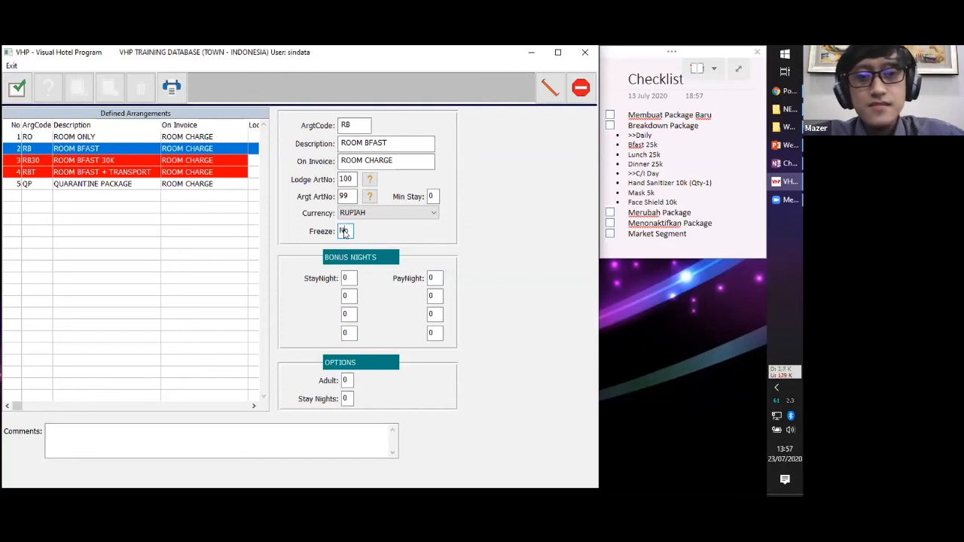
double_click(344, 232)
type("Yes")
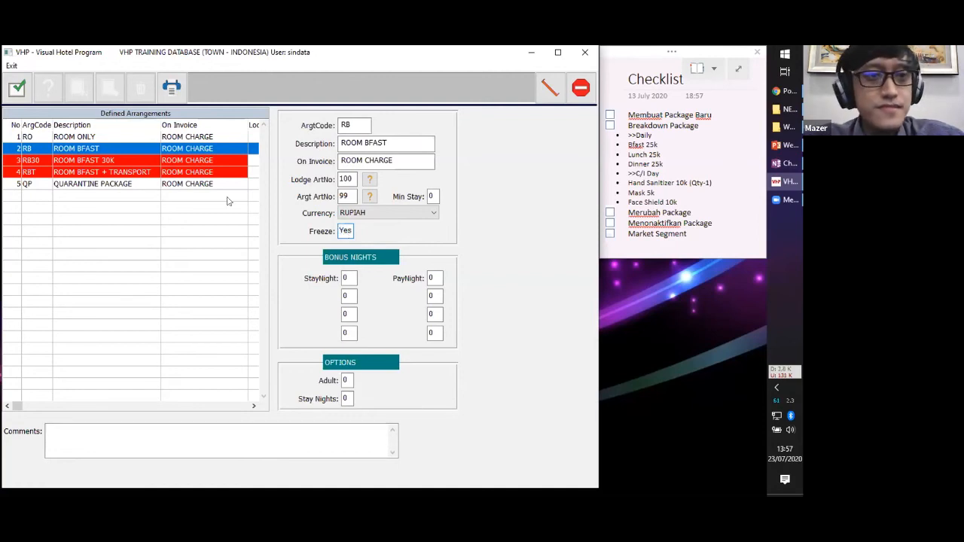
left_click(24, 98)
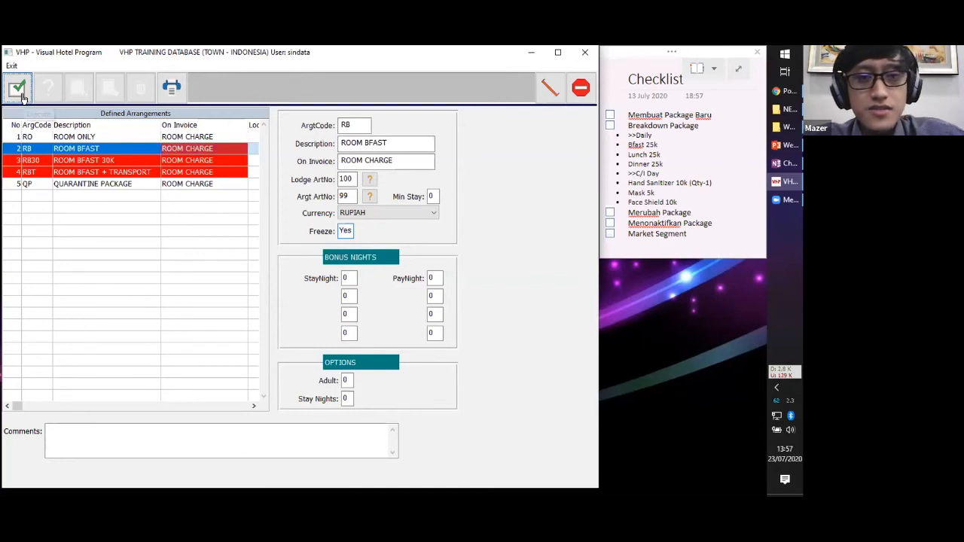
Modify the ROOM BFAST (RB) arrangement by setting Freeze to No, and save it.
left_click(114, 137)
left_click(119, 147)
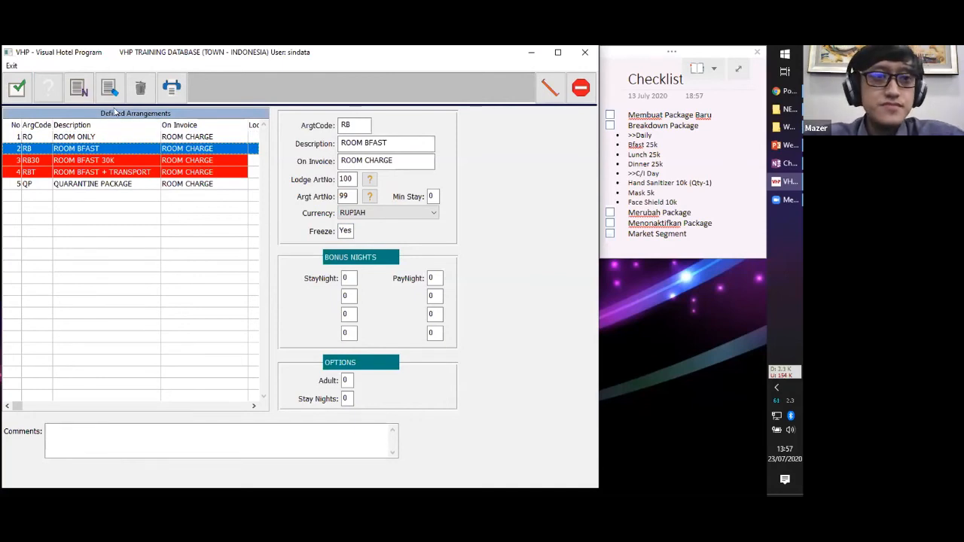
left_click(109, 89)
left_click(346, 231)
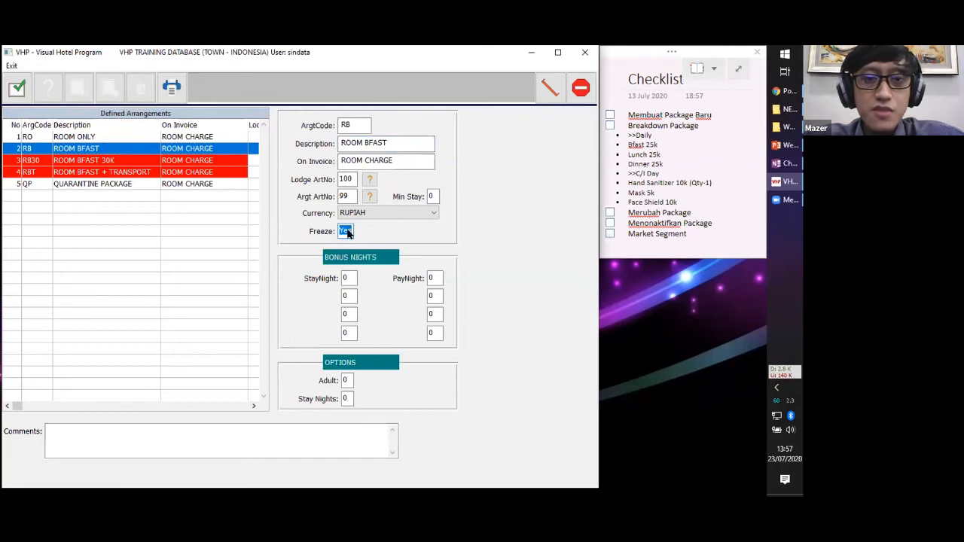
type("n")
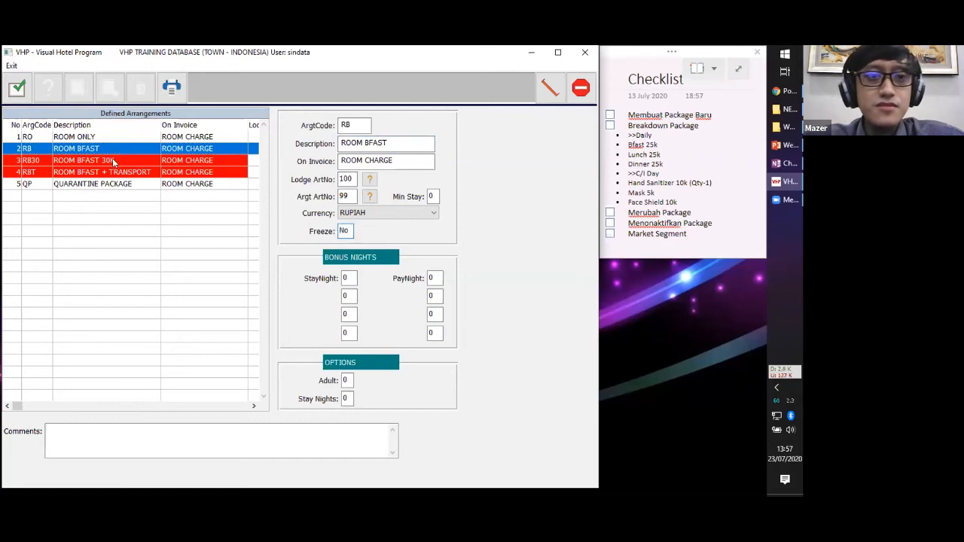
left_click(17, 88)
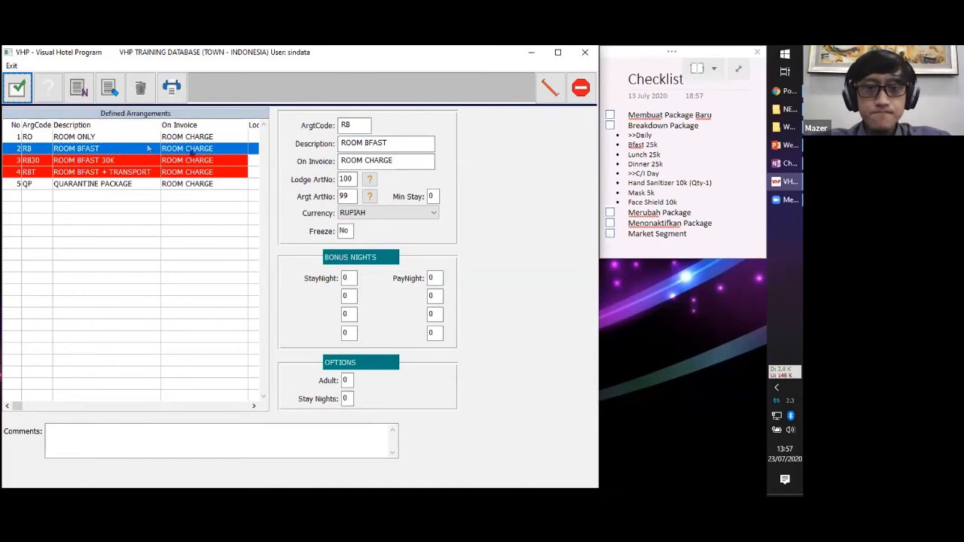
left_click(344, 146)
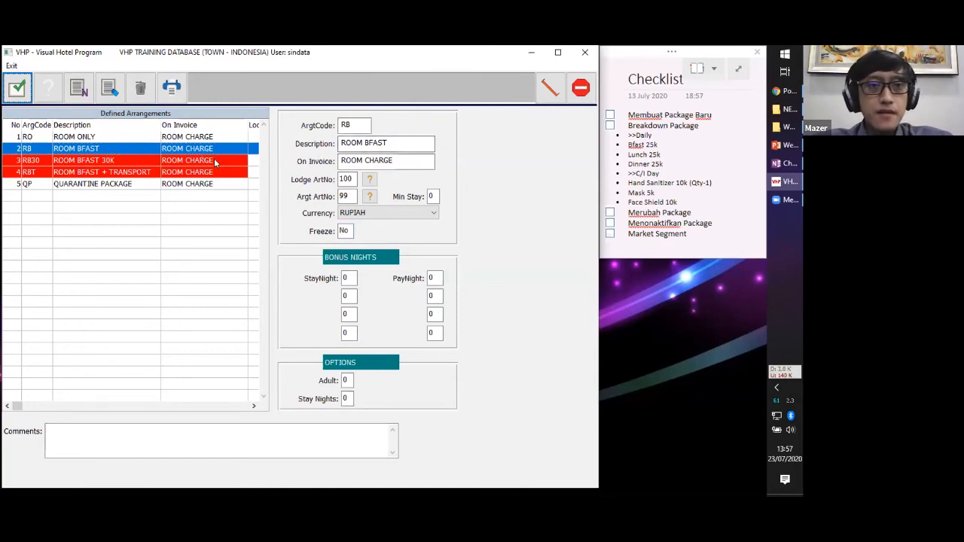
Leave the arrangements setup and open the Market Segment Setup.
left_click(226, 159)
left_click(202, 149)
left_click(177, 138)
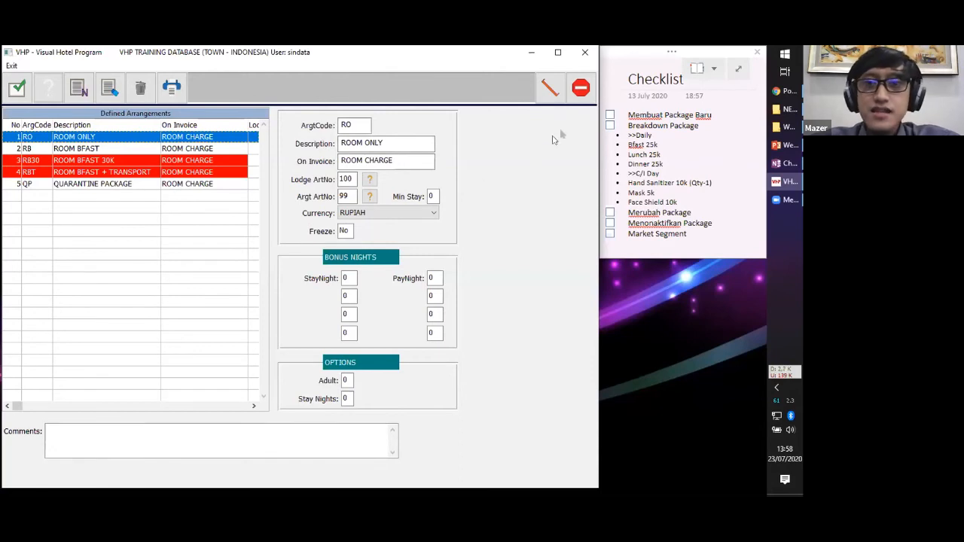
left_click(583, 103)
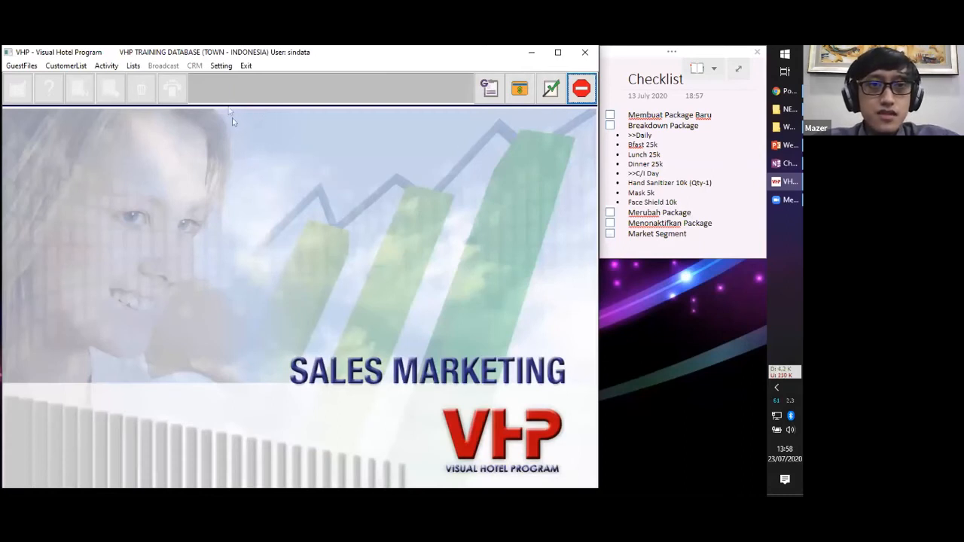
left_click(217, 67)
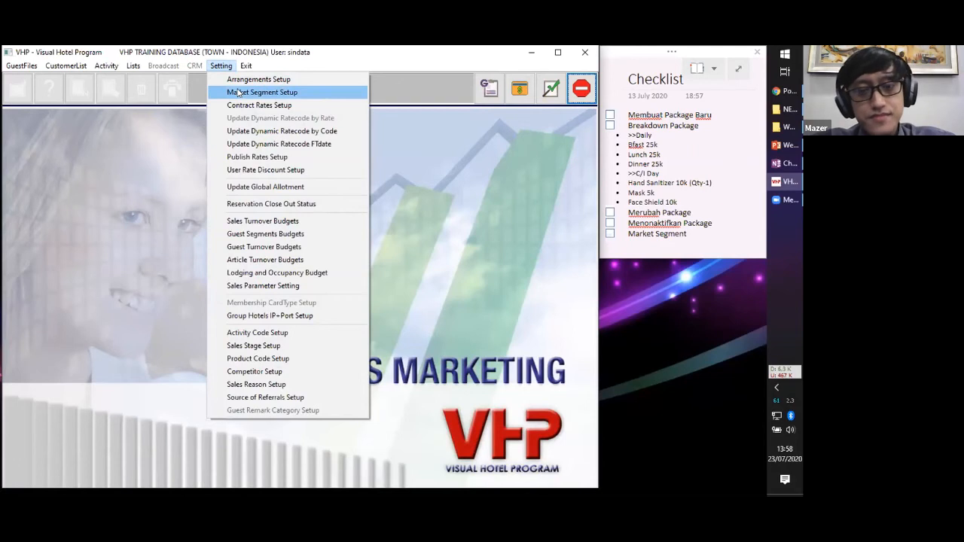
left_click(239, 92)
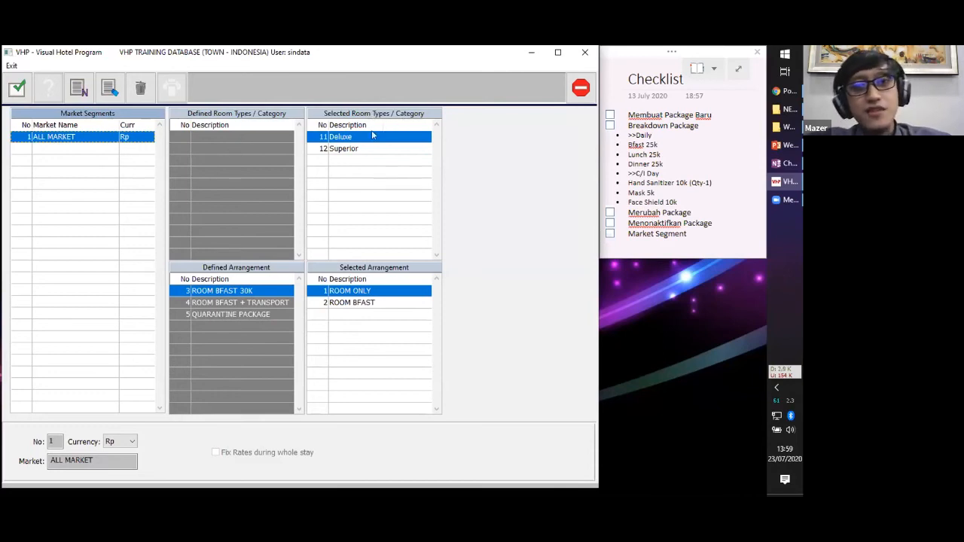
Examine the ALL MARKET segment's selected room types, its selected arrangements, and the defined arrangements still available, including QUARANTINE PACKAGE.
left_click(349, 150)
left_click(347, 137)
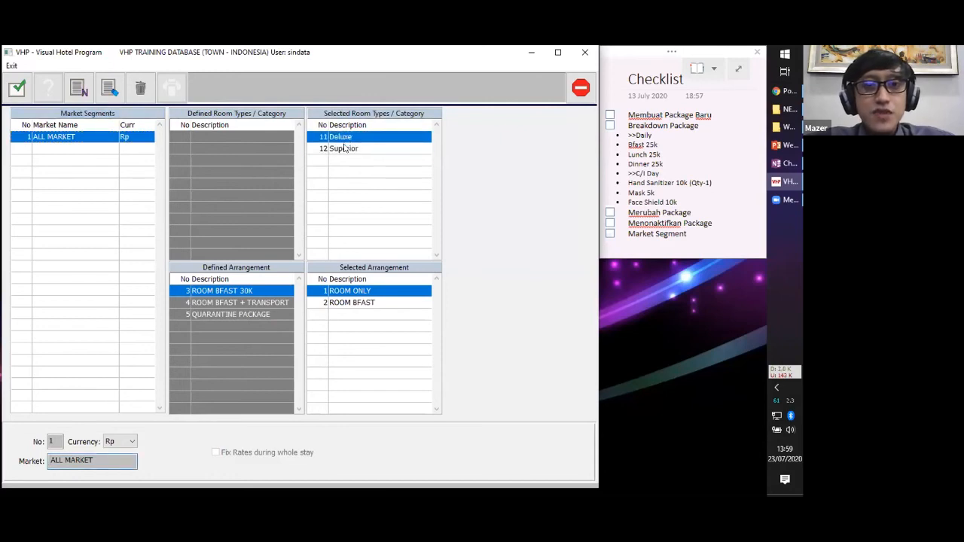
left_click(348, 149)
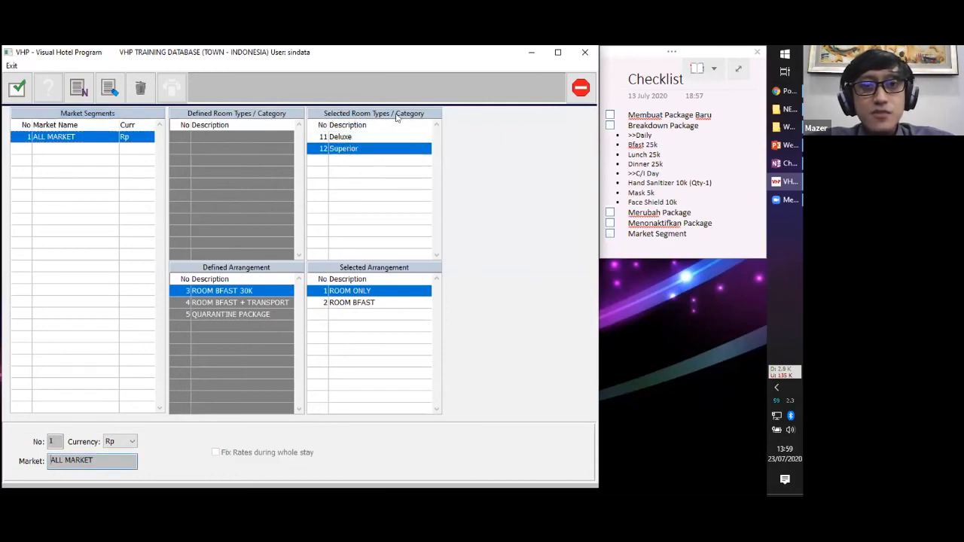
left_click(361, 138)
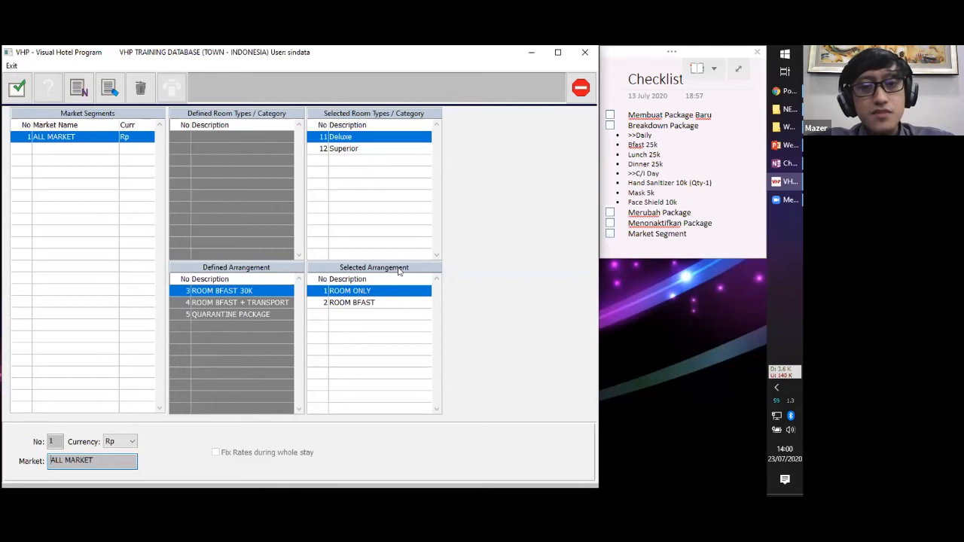
left_click(343, 305)
left_click(344, 291)
left_click(344, 304)
left_click(343, 293)
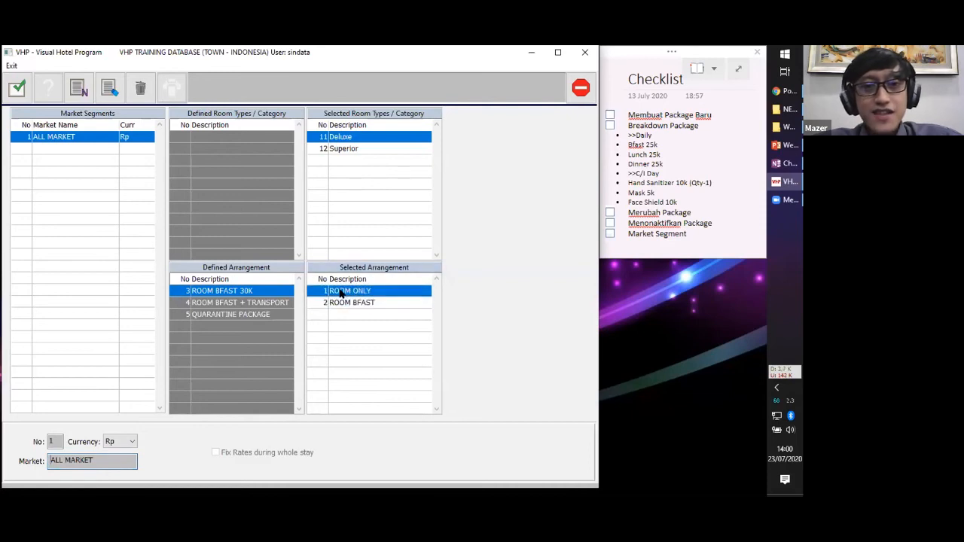
left_click(265, 315)
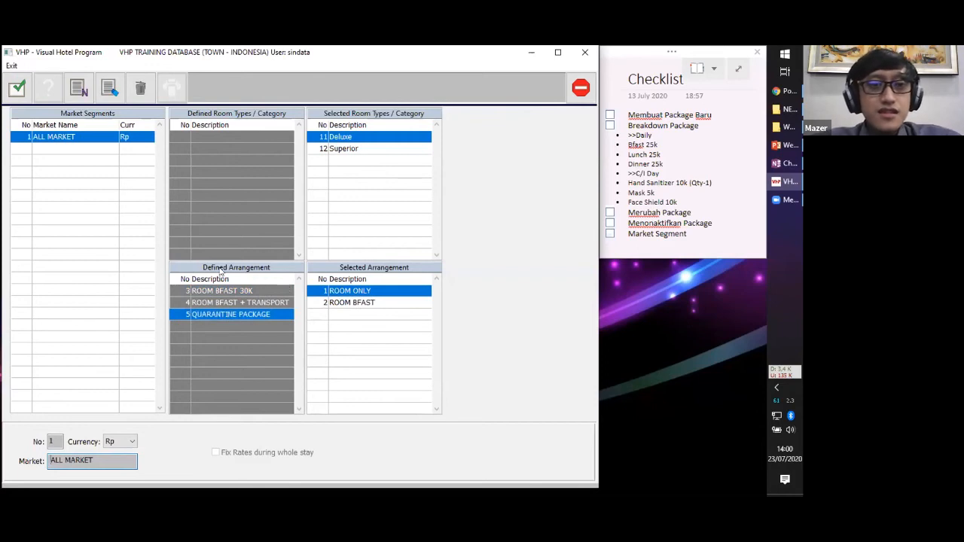
Modify the ALL MARKET segment by adding QUARANTINE PACKAGE to its selected arrangements, removing and re-adding it once, and save the segment.
left_click(107, 138)
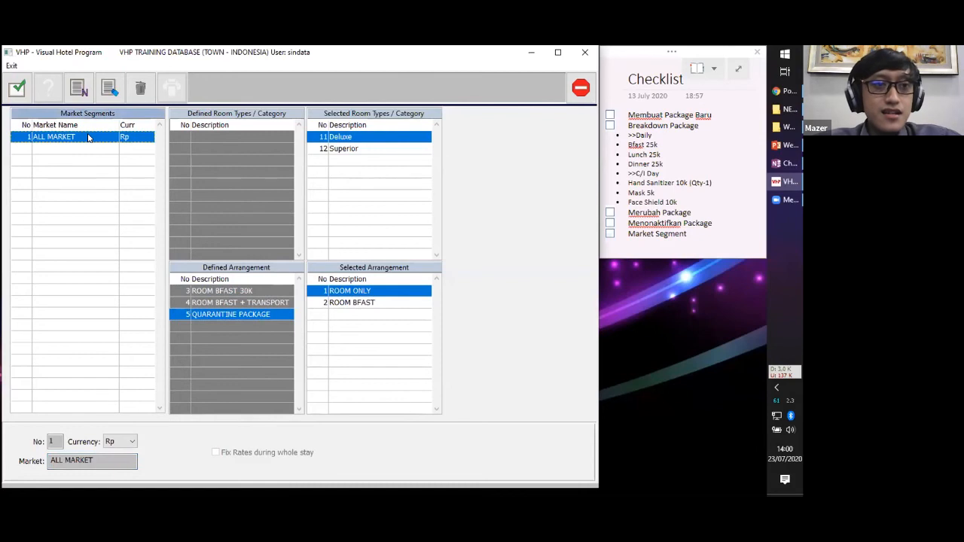
left_click(110, 91)
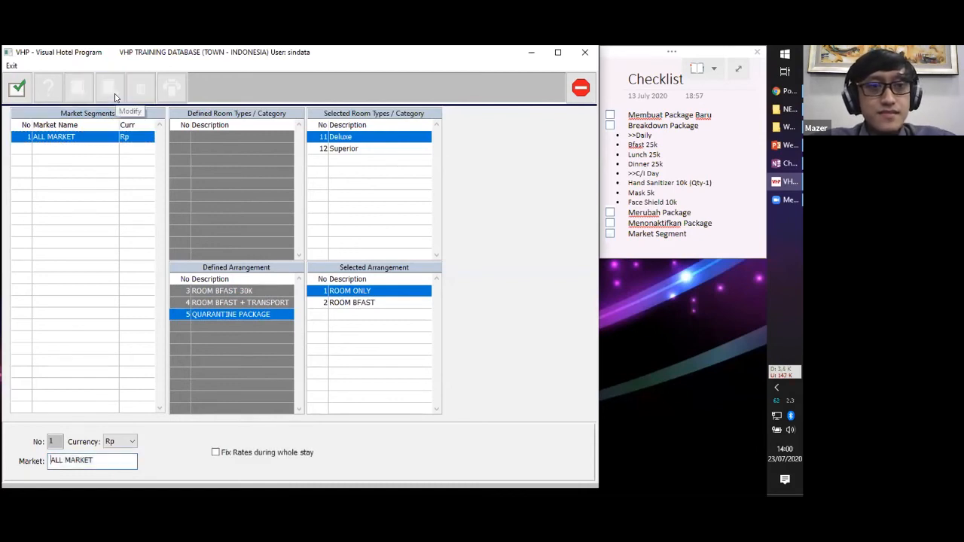
left_click(252, 314)
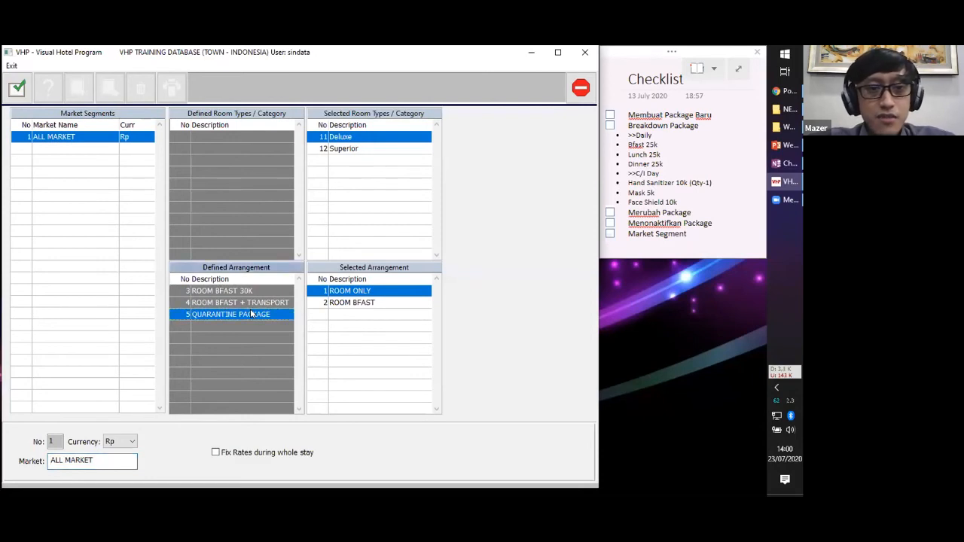
double_click(251, 314)
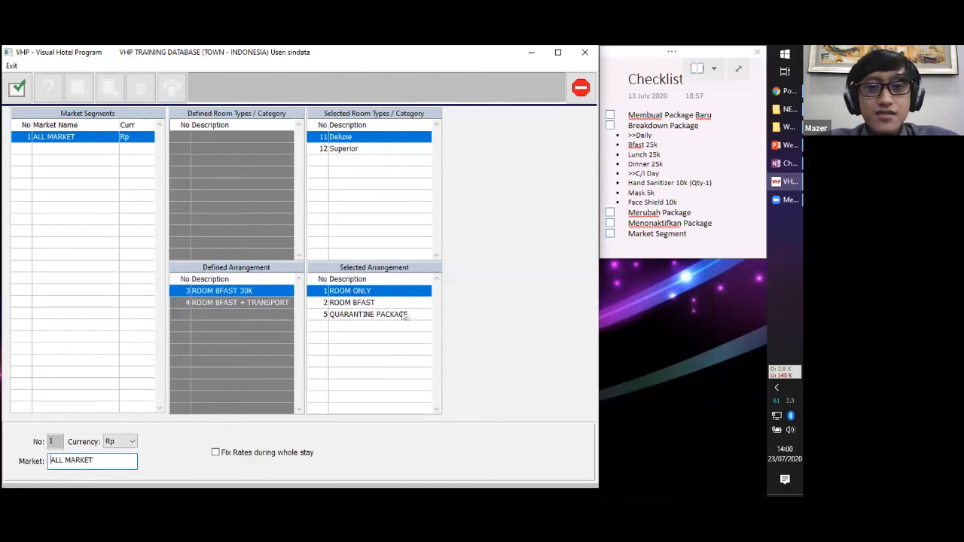
double_click(356, 316)
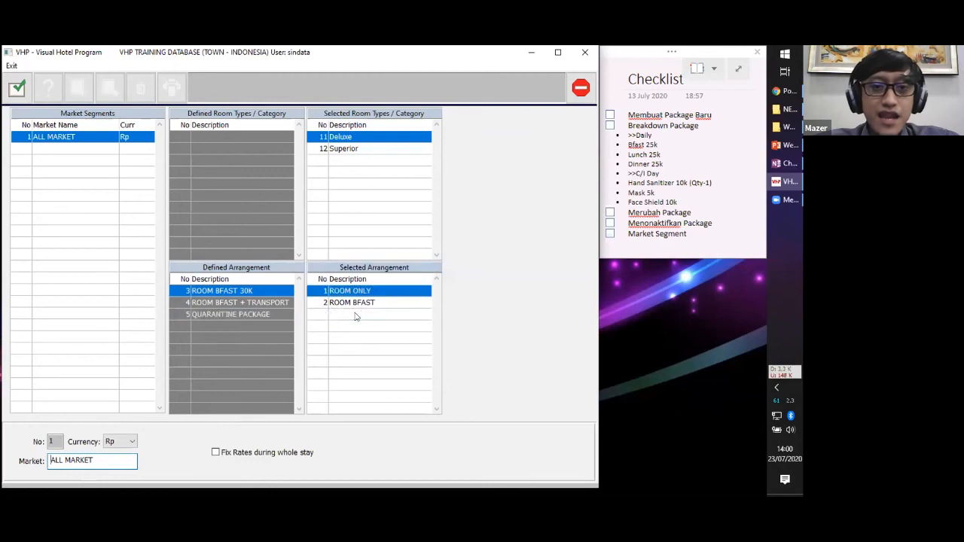
double_click(263, 315)
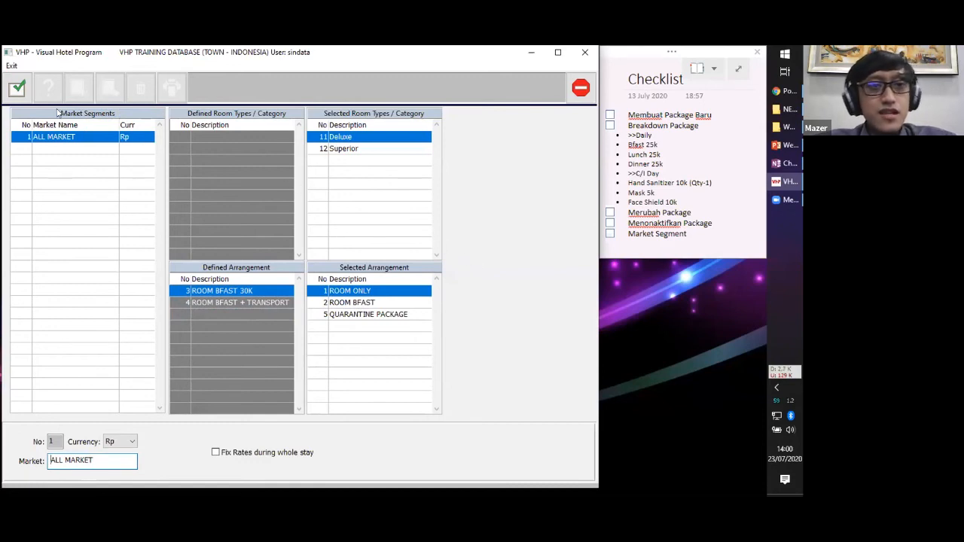
left_click(22, 98)
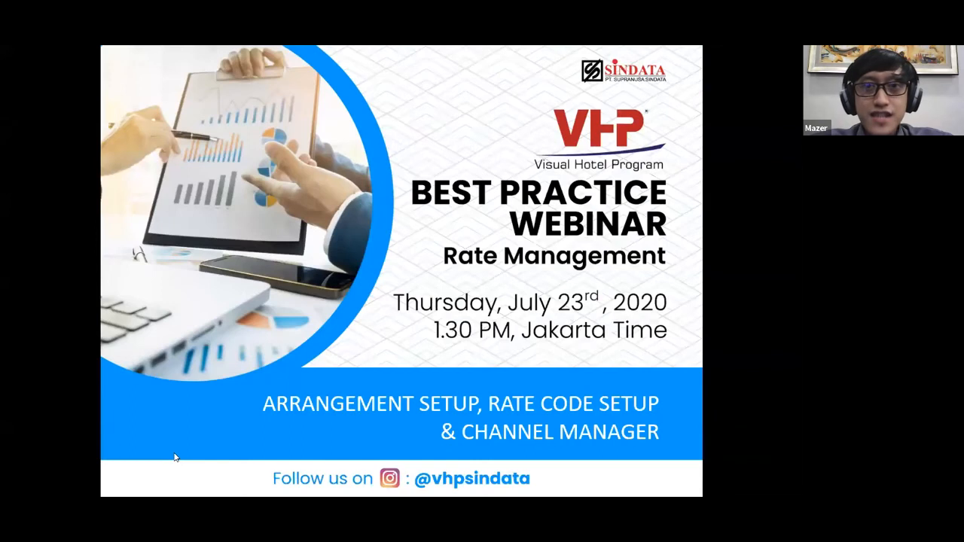
key("alt+Tab")
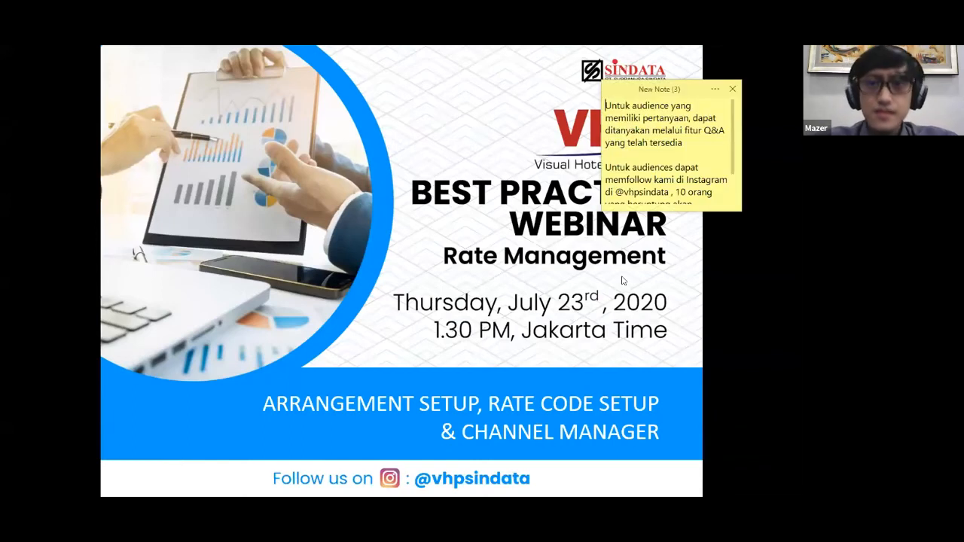